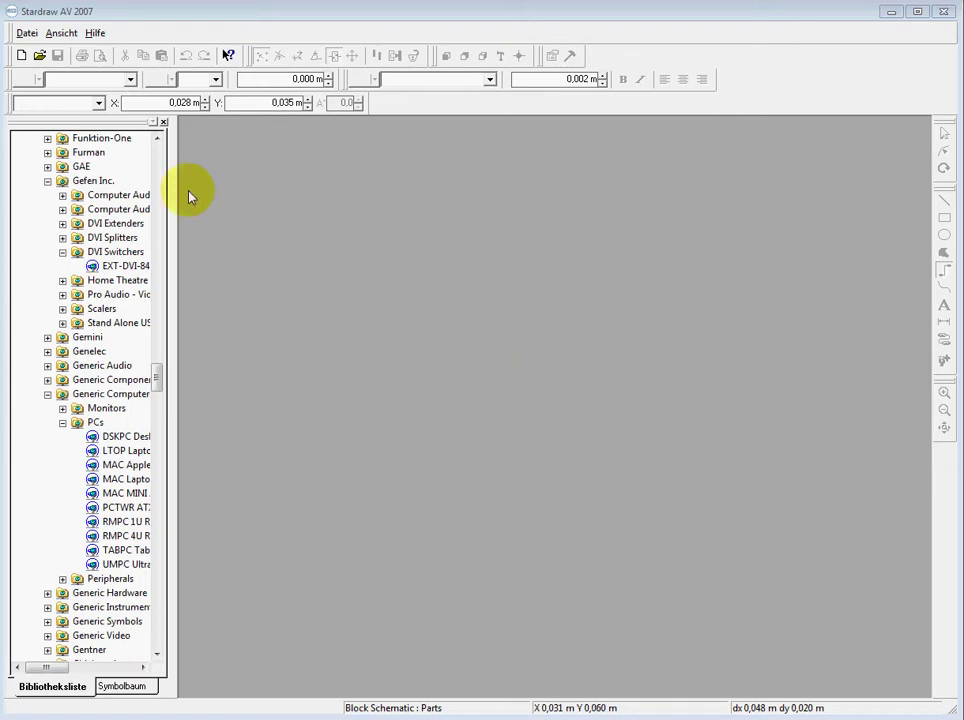
Create a new drawing from the Block Schematic template and expand the Blocks folder of the Online Libraries.
{"action": "left_click", "coordinate": [22, 57]}
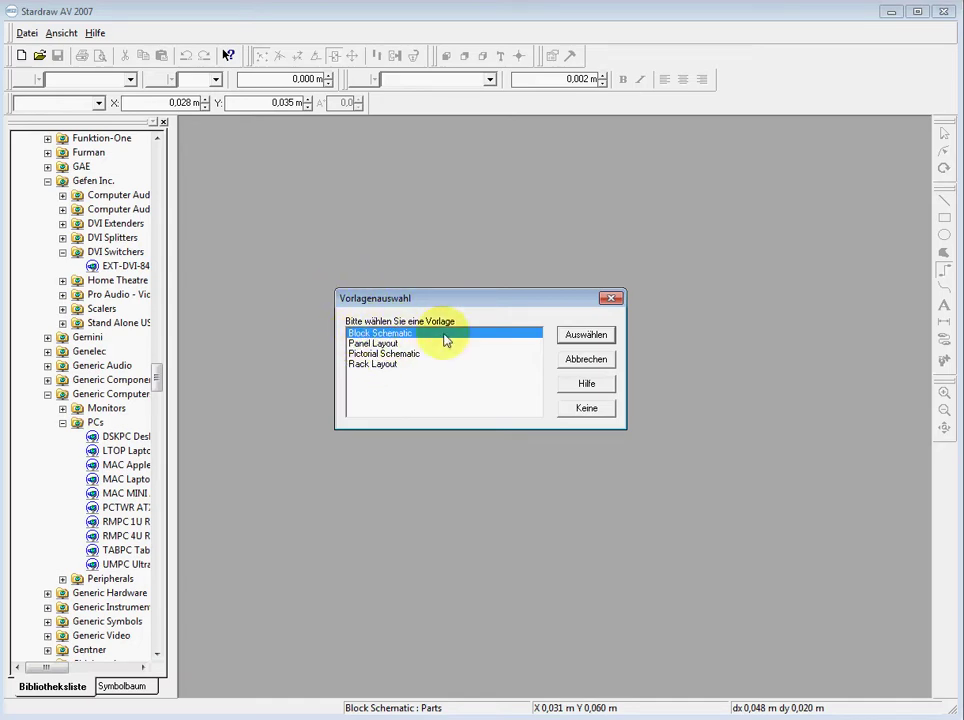
{"action": "left_click", "coordinate": [567, 337]}
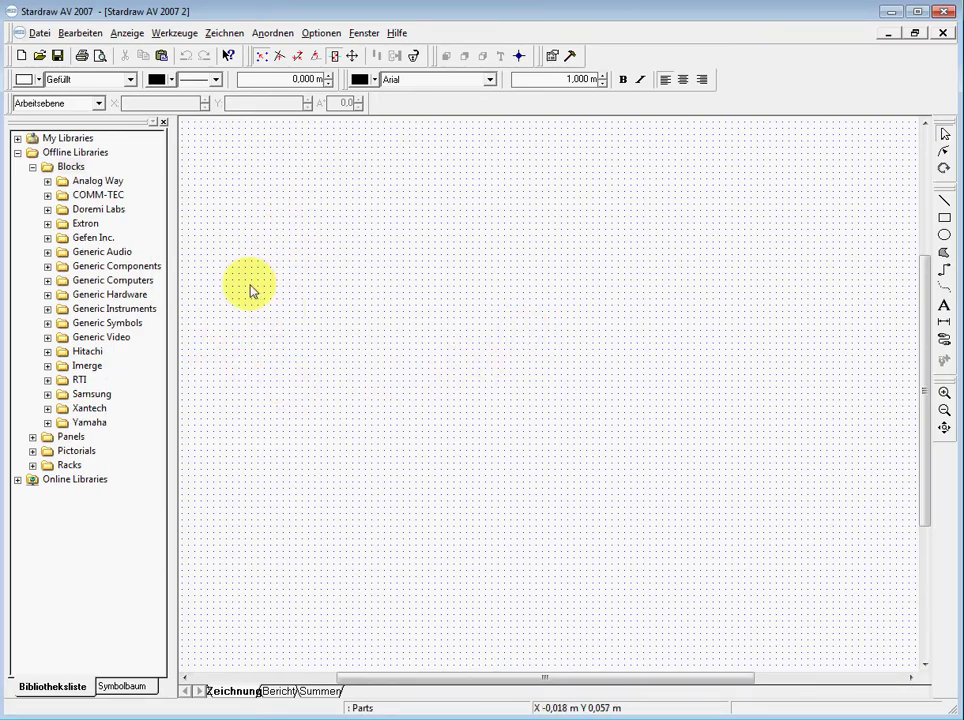
{"action": "left_click", "coordinate": [17, 481]}
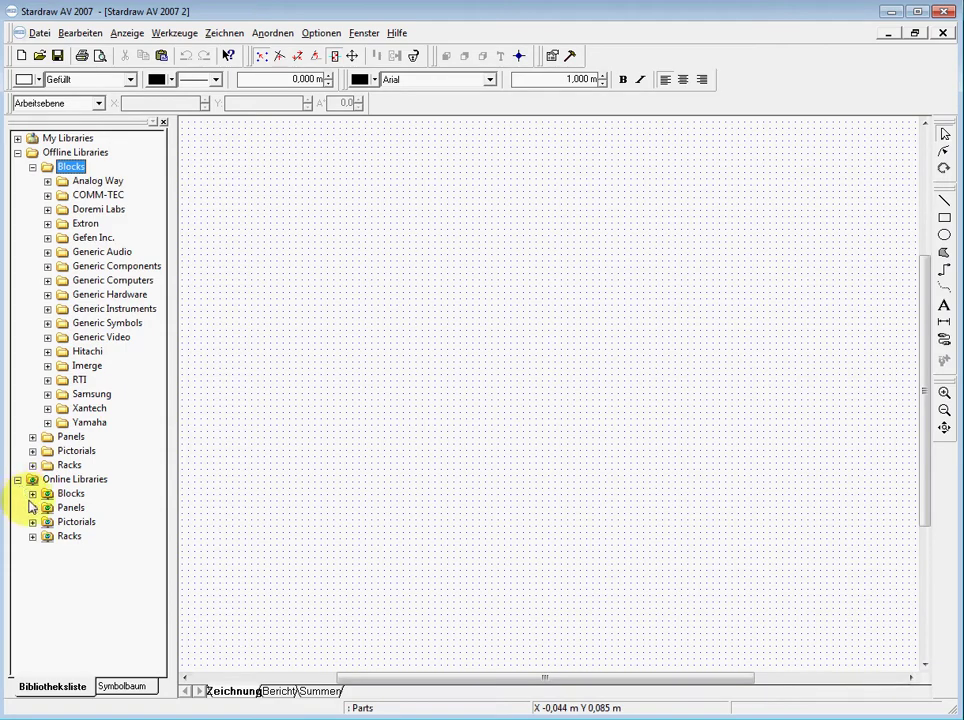
{"action": "left_click", "coordinate": [32, 494]}
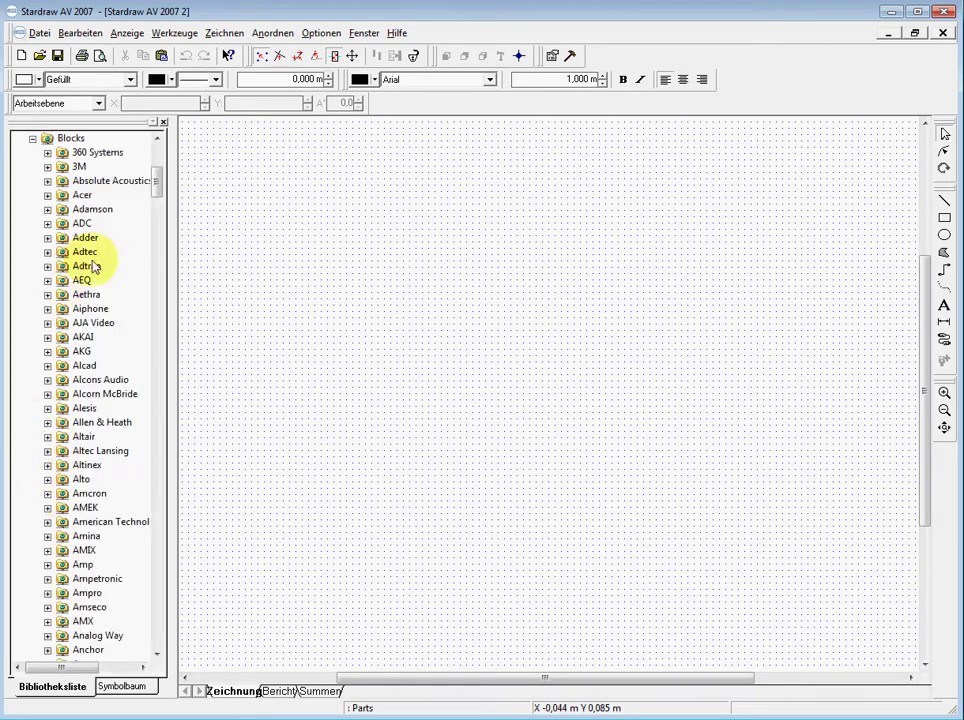
Collapse the Offline Libraries and place the Gefen Inc. EXT-DVI-841N 8 X 1 DVI Switcher from the online blocks in the drawing.
{"action": "left_click_drag", "start_coordinate": [160, 189], "coordinate": [160, 152]}
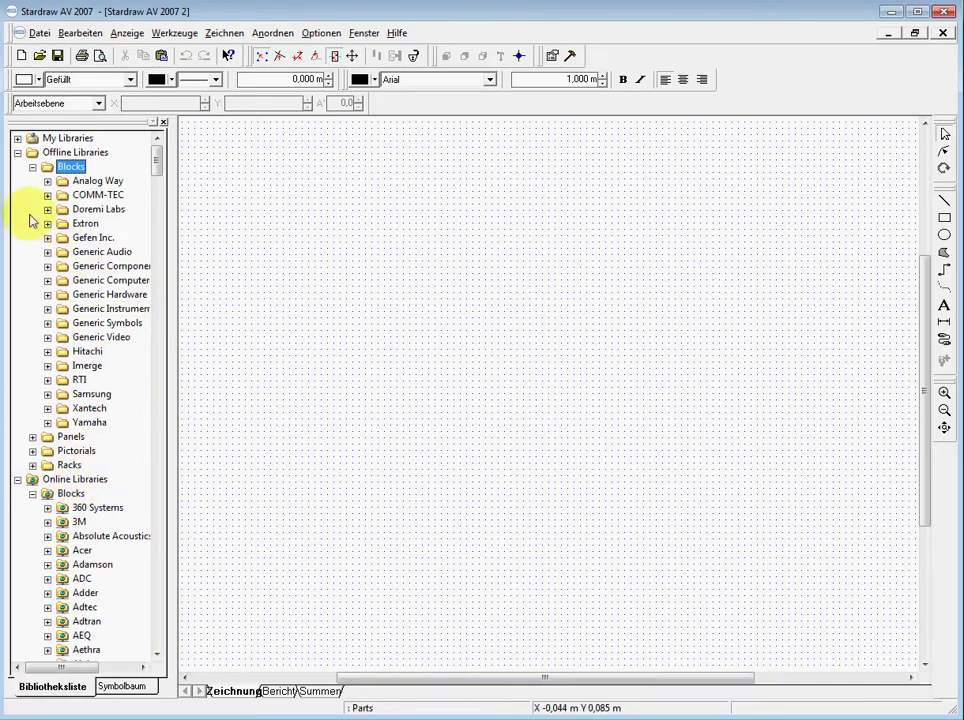
{"action": "left_click", "coordinate": [17, 153]}
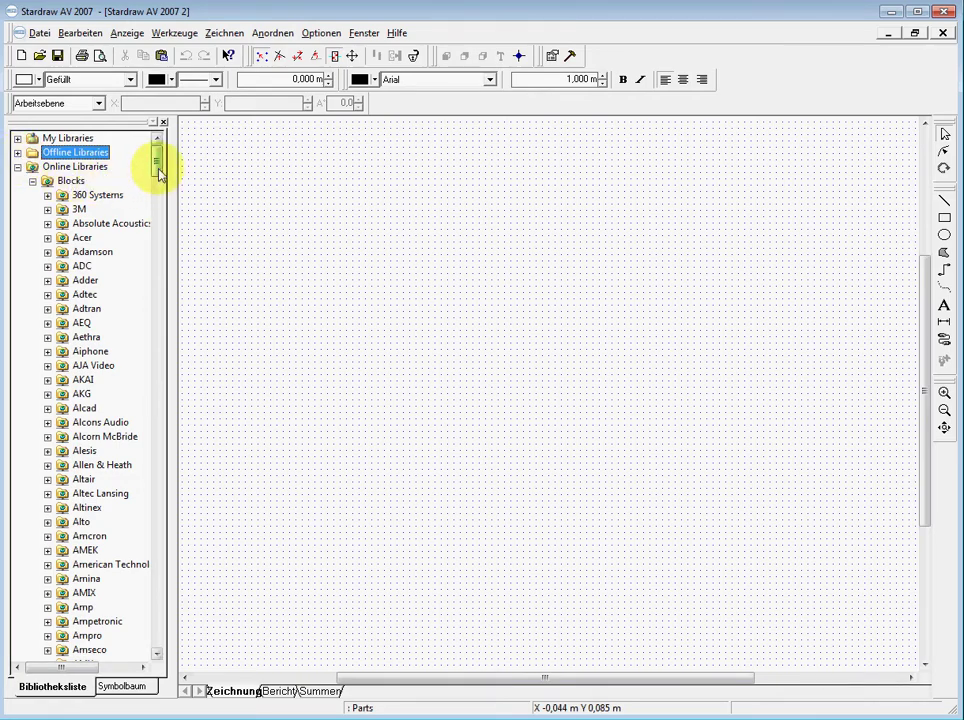
{"action": "left_click_drag", "start_coordinate": [157, 172], "coordinate": [158, 368]}
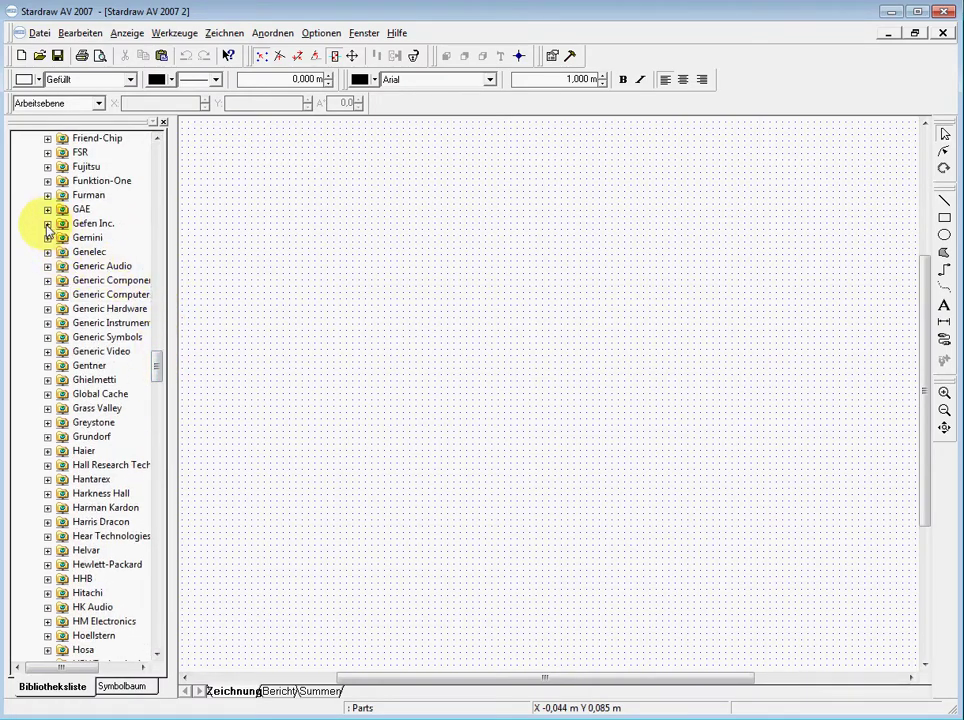
{"action": "left_click", "coordinate": [47, 224]}
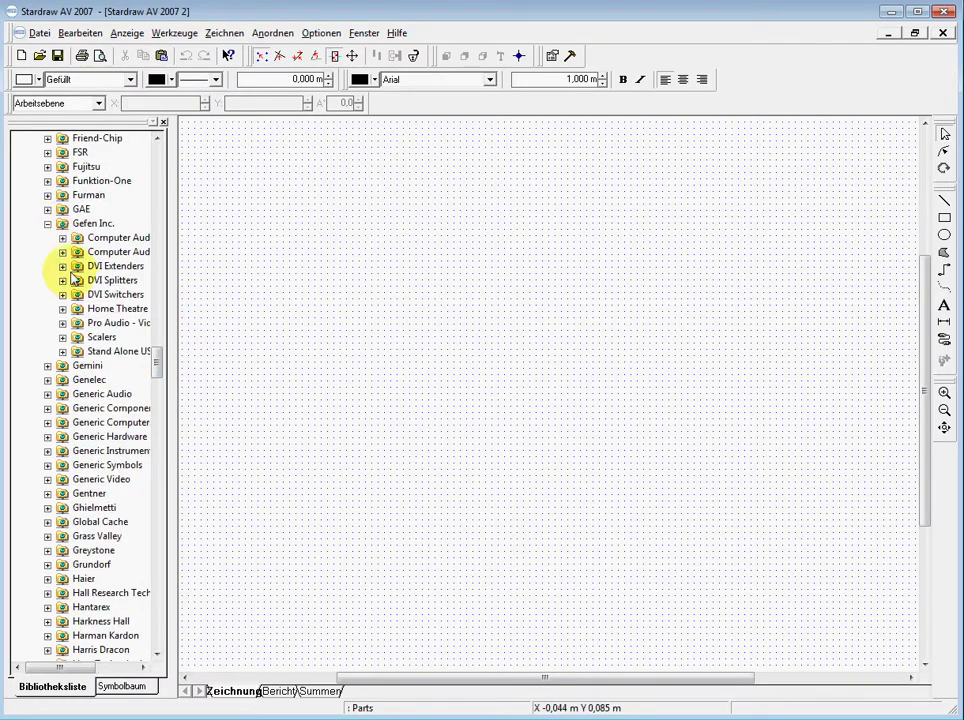
{"action": "left_click", "coordinate": [62, 267]}
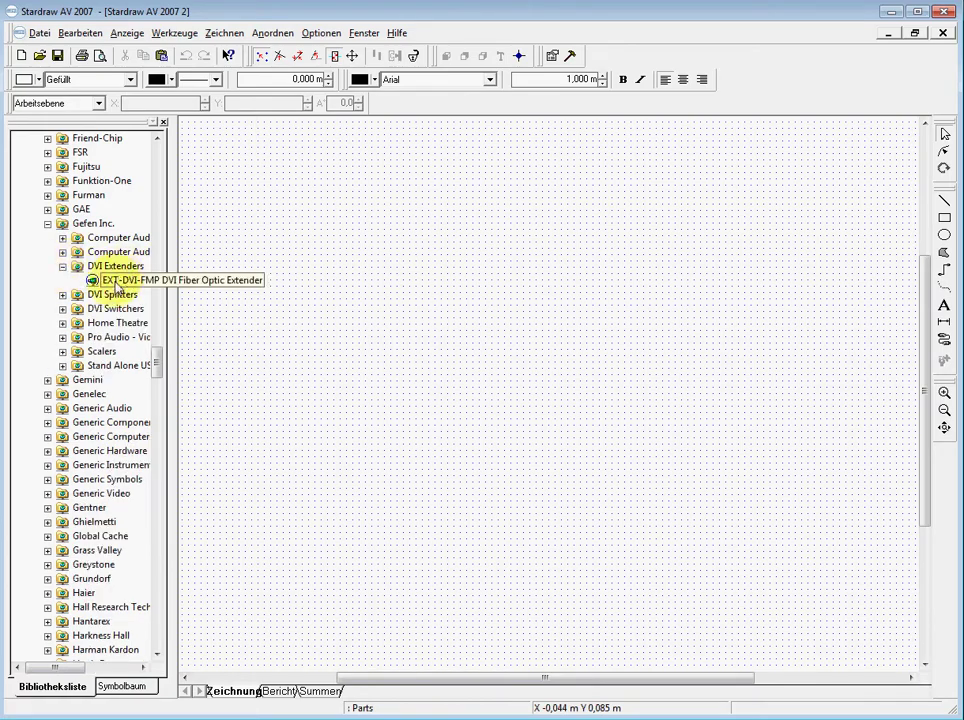
{"action": "left_click", "coordinate": [62, 310]}
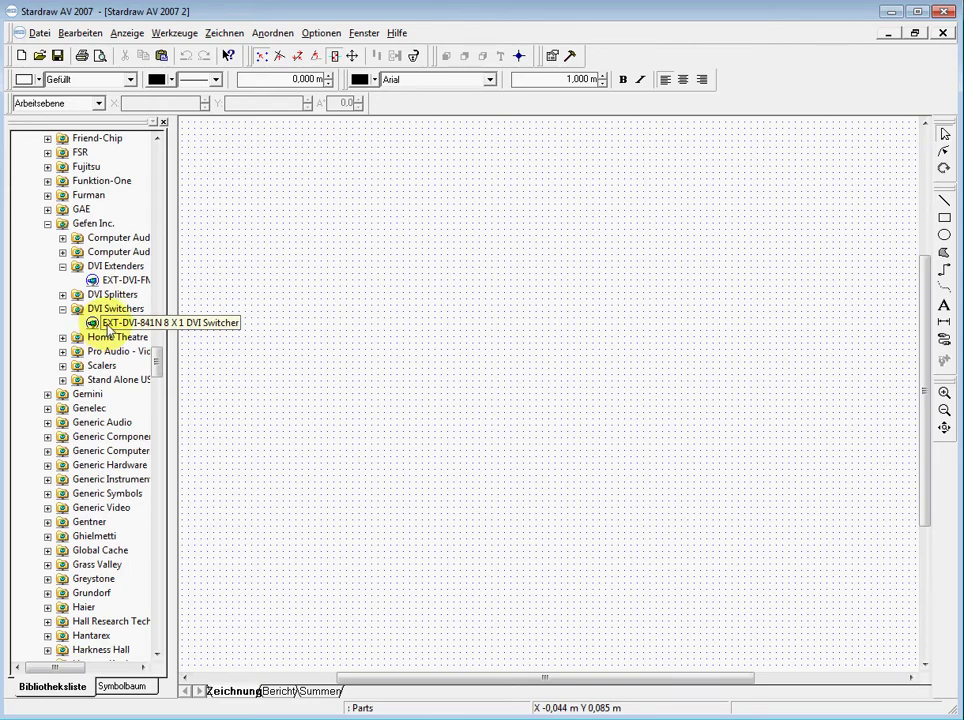
{"action": "left_click_drag", "start_coordinate": [108, 328], "coordinate": [392, 316]}
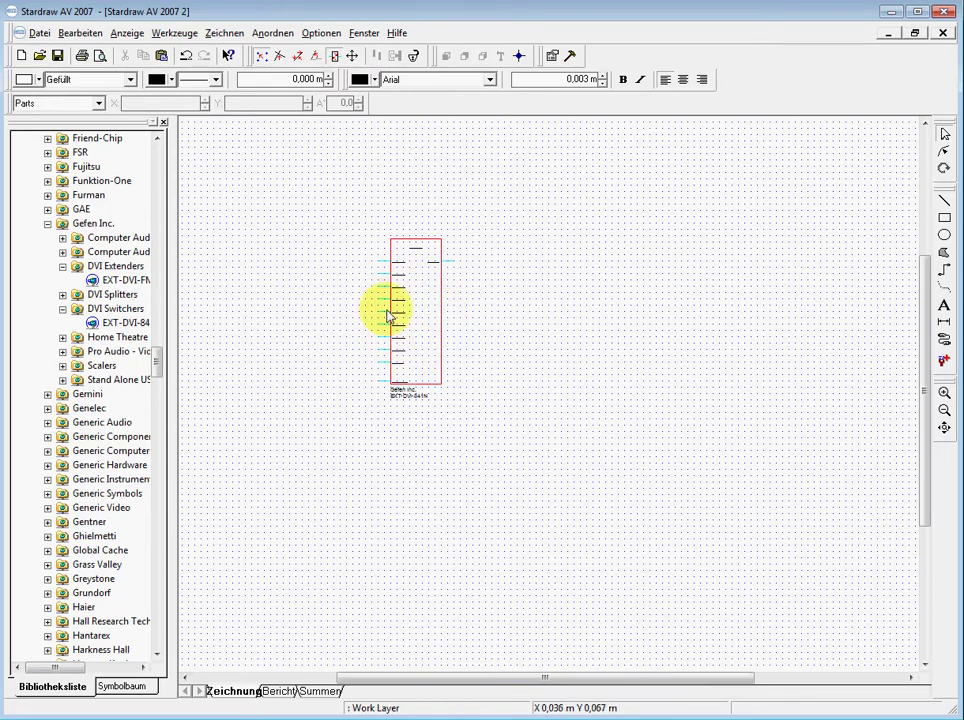
Place the DSKPC Desktop Computer block from the online Generic Computers PCs to the left of the switcher.
{"action": "left_click", "coordinate": [47, 224]}
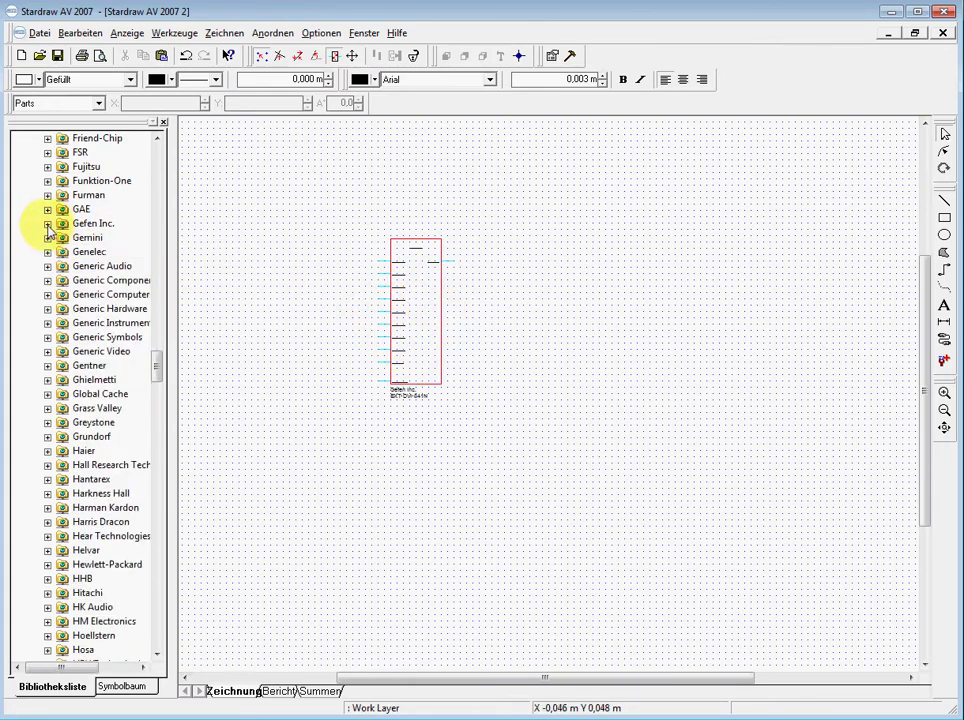
{"action": "left_click", "coordinate": [47, 294]}
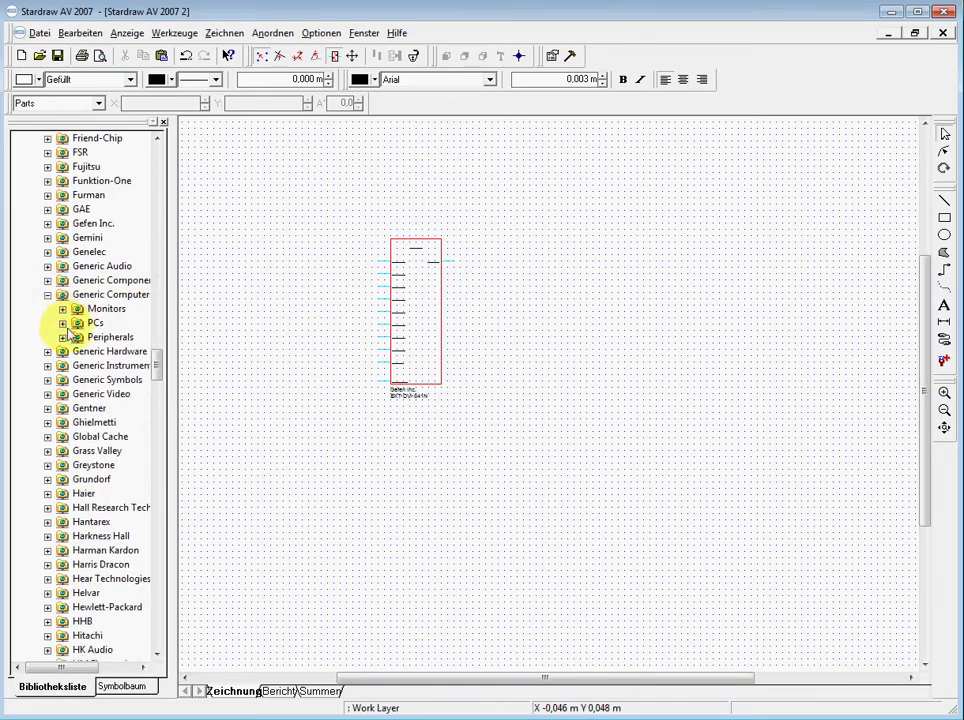
{"action": "left_click", "coordinate": [62, 323]}
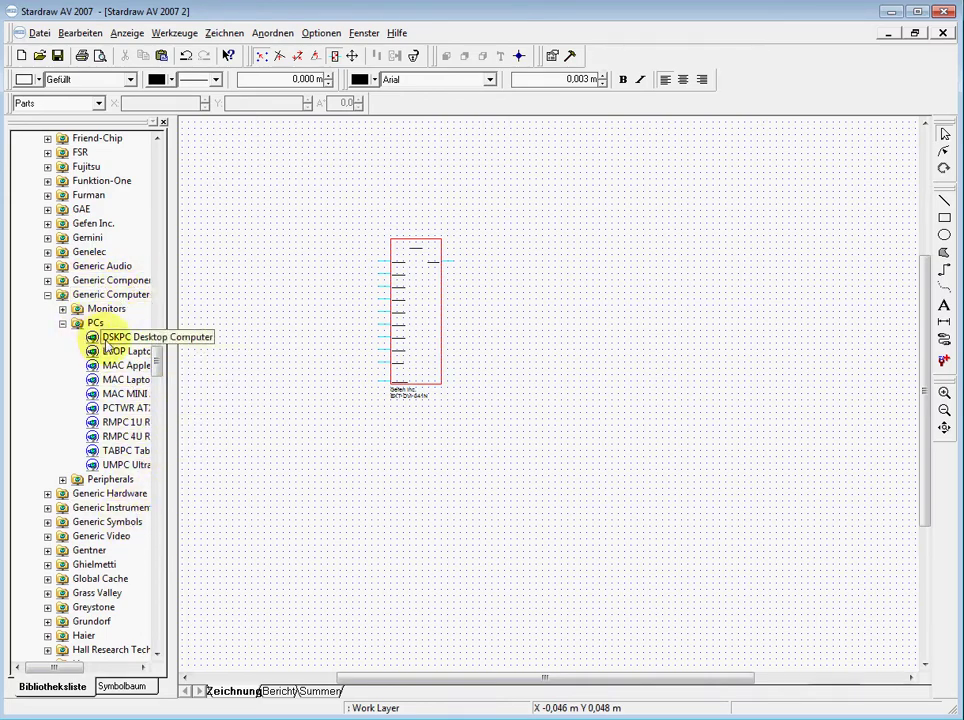
{"action": "left_click_drag", "start_coordinate": [90, 337], "coordinate": [249, 298]}
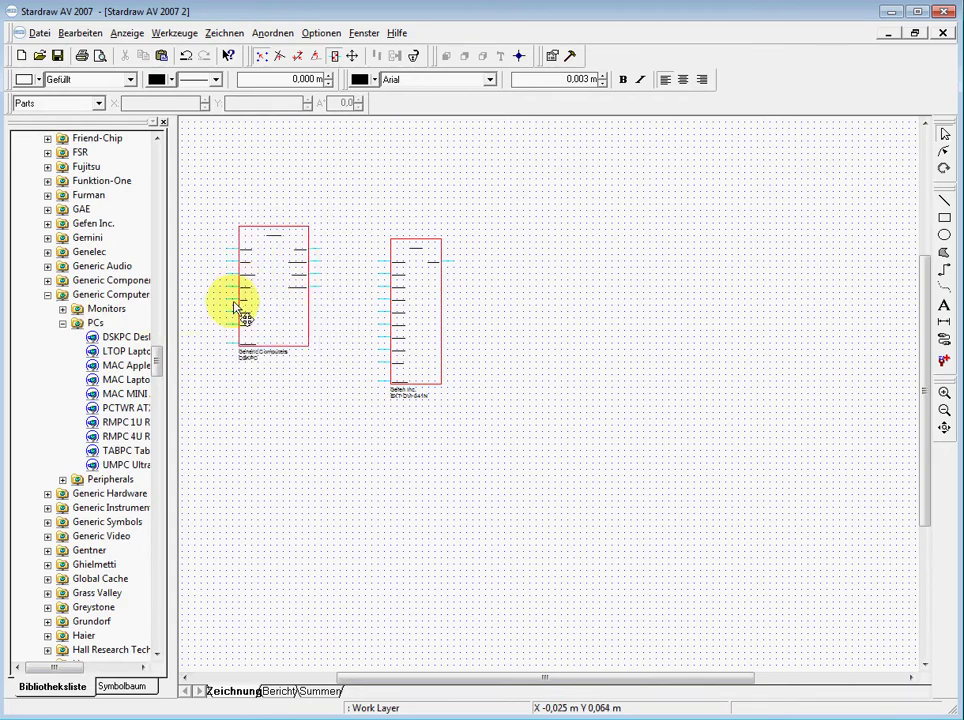
Place the Denon Blu-ray players DVD-1800BD and DVD-2500BTCI one below the other beneath the desktop computer block.
{"action": "left_click", "coordinate": [48, 296]}
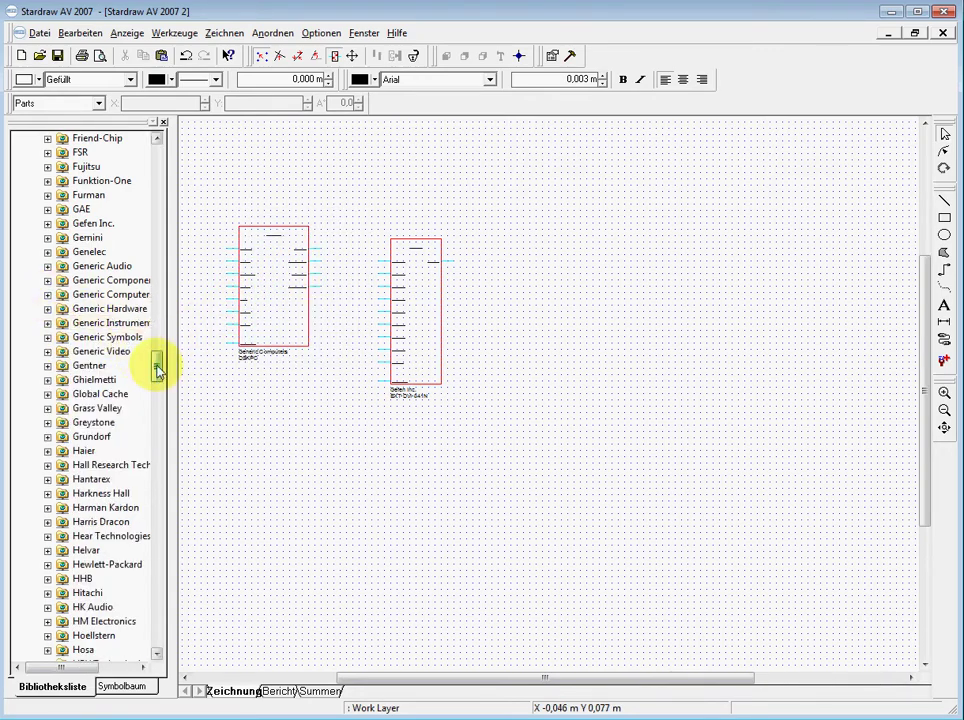
{"action": "left_click_drag", "start_coordinate": [157, 370], "coordinate": [172, 301]}
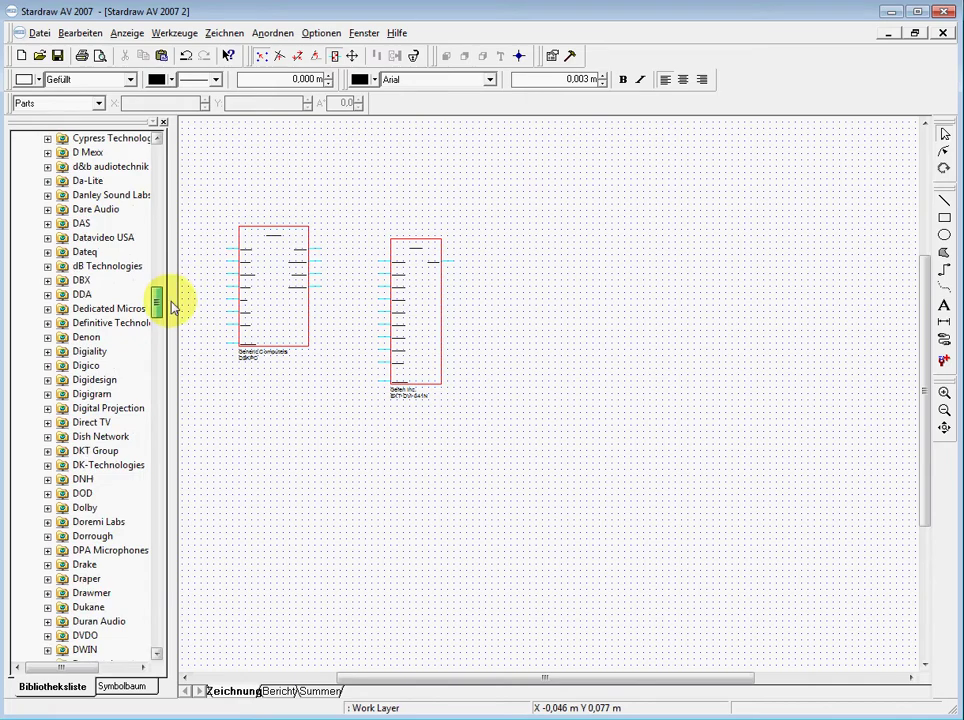
{"action": "left_click", "coordinate": [48, 338]}
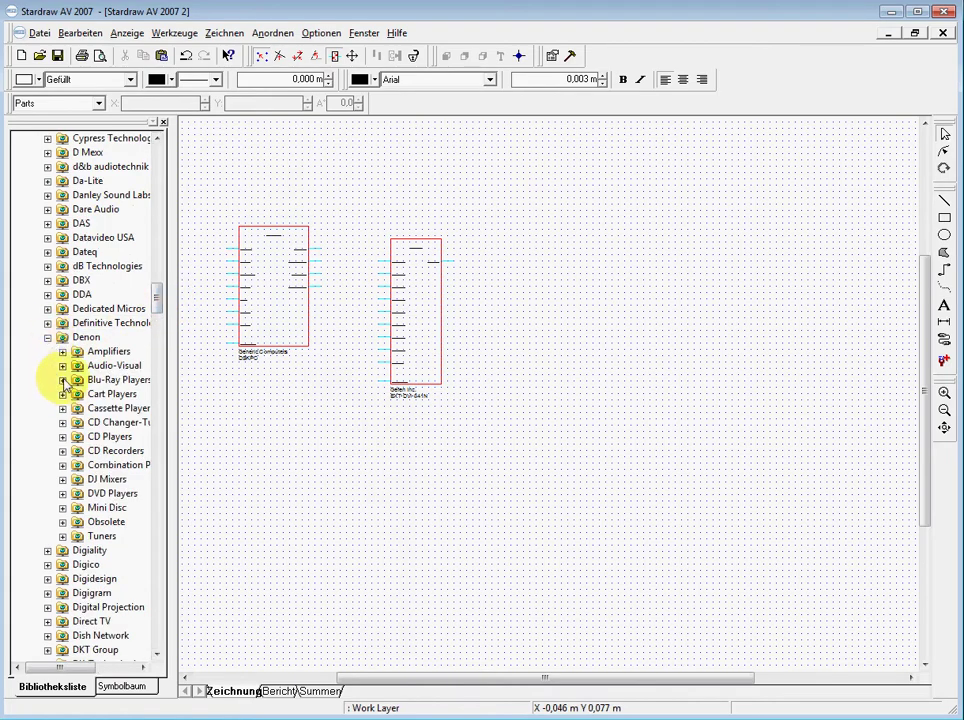
{"action": "left_click", "coordinate": [62, 380]}
{"action": "left_click_drag", "start_coordinate": [105, 394], "coordinate": [242, 456]}
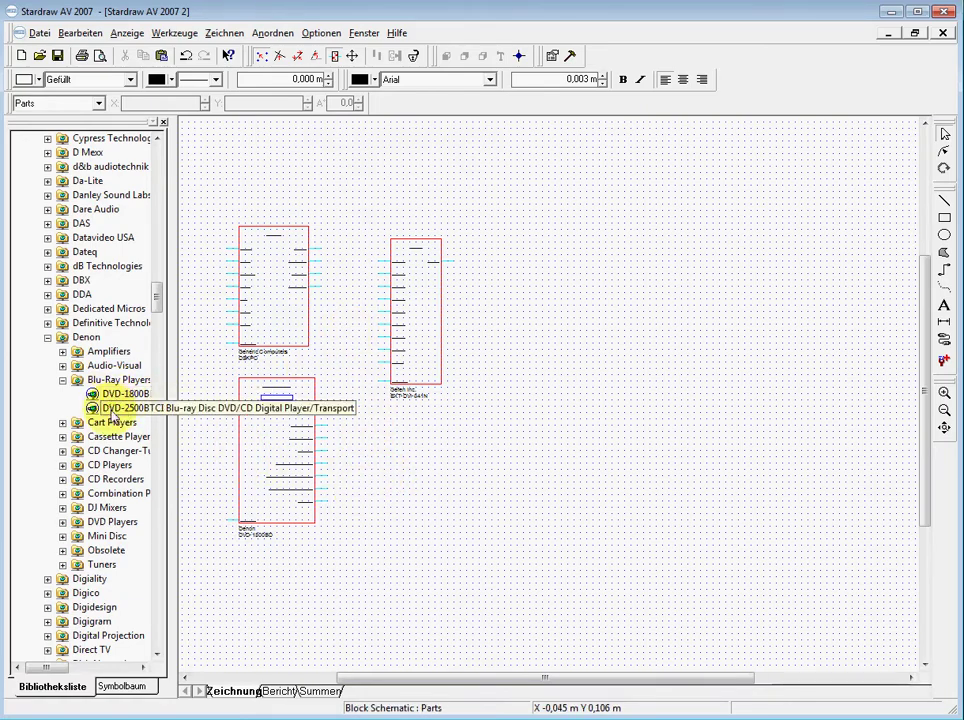
{"action": "left_click_drag", "start_coordinate": [110, 409], "coordinate": [252, 589]}
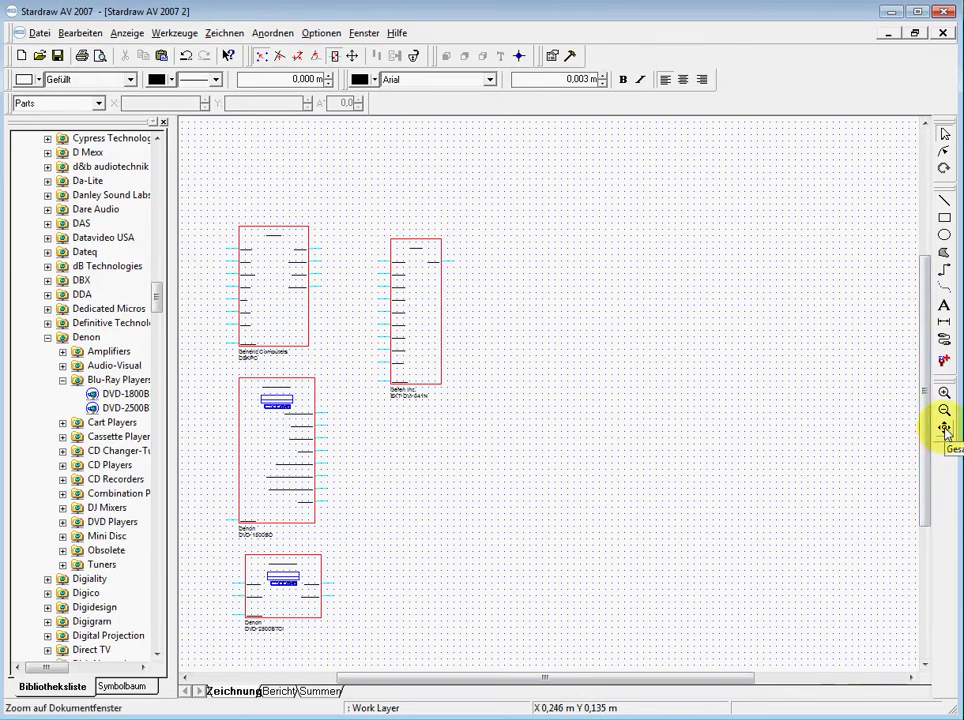
Align the right edges of both Denon players with the computer block and move the switcher farther right and down, beside the DVD-1800BD.
{"action": "left_click", "coordinate": [945, 430]}
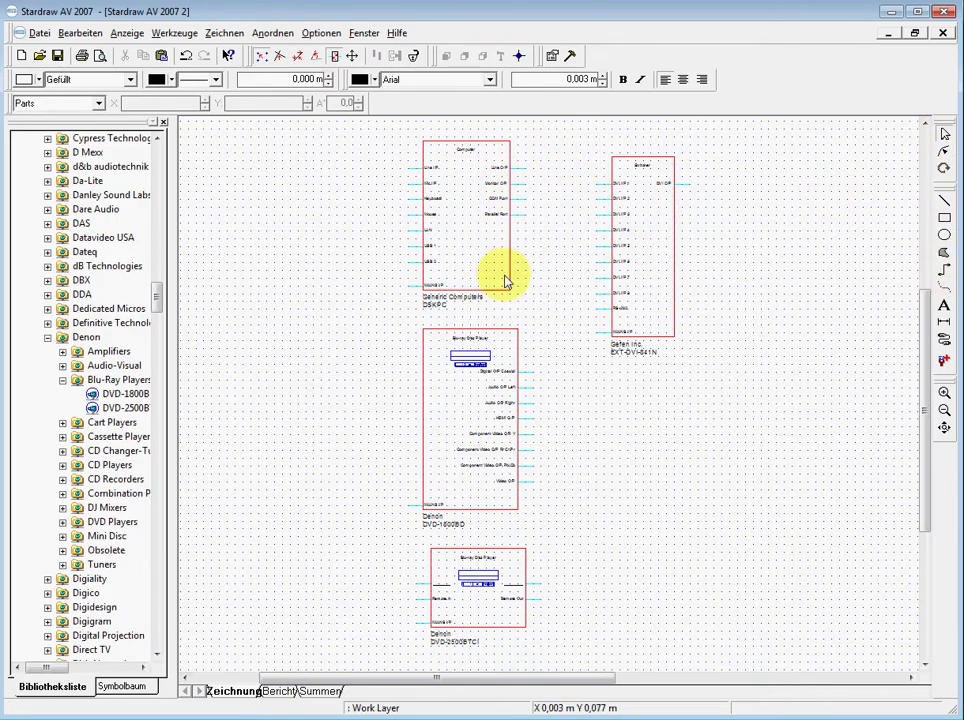
{"action": "left_click", "coordinate": [515, 335]}
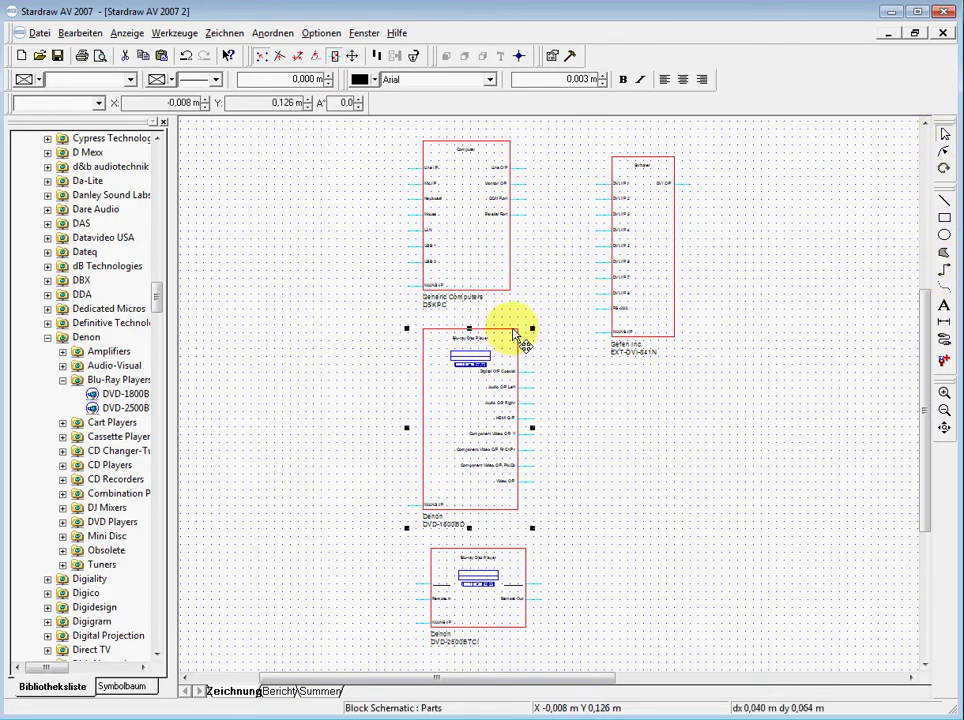
{"action": "left_click_drag", "start_coordinate": [530, 357], "coordinate": [522, 359]}
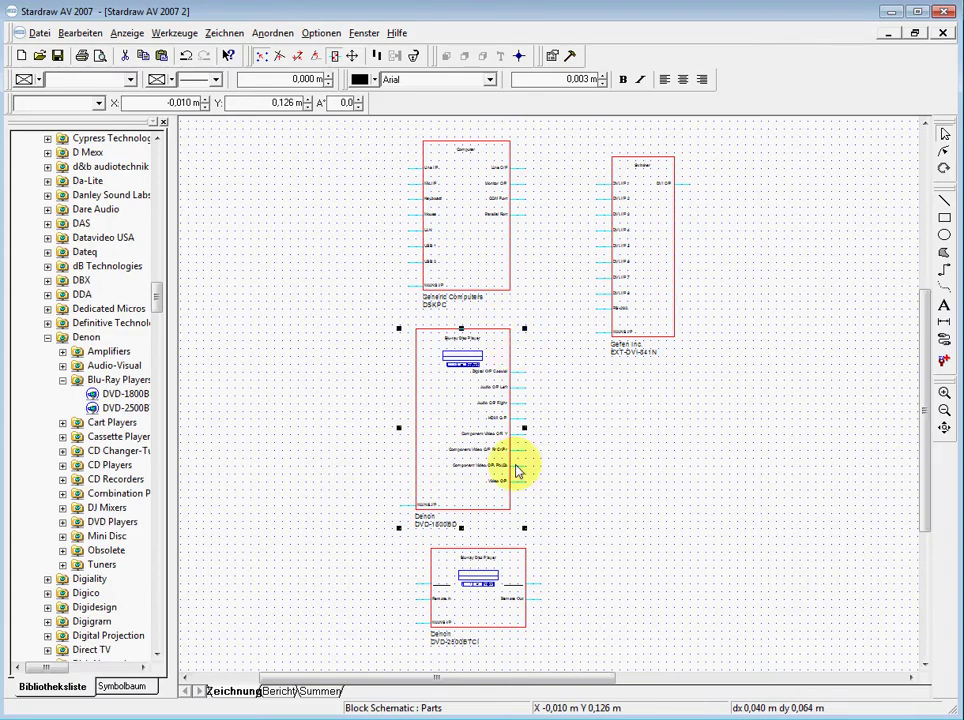
{"action": "left_click_drag", "start_coordinate": [527, 605], "coordinate": [512, 607]}
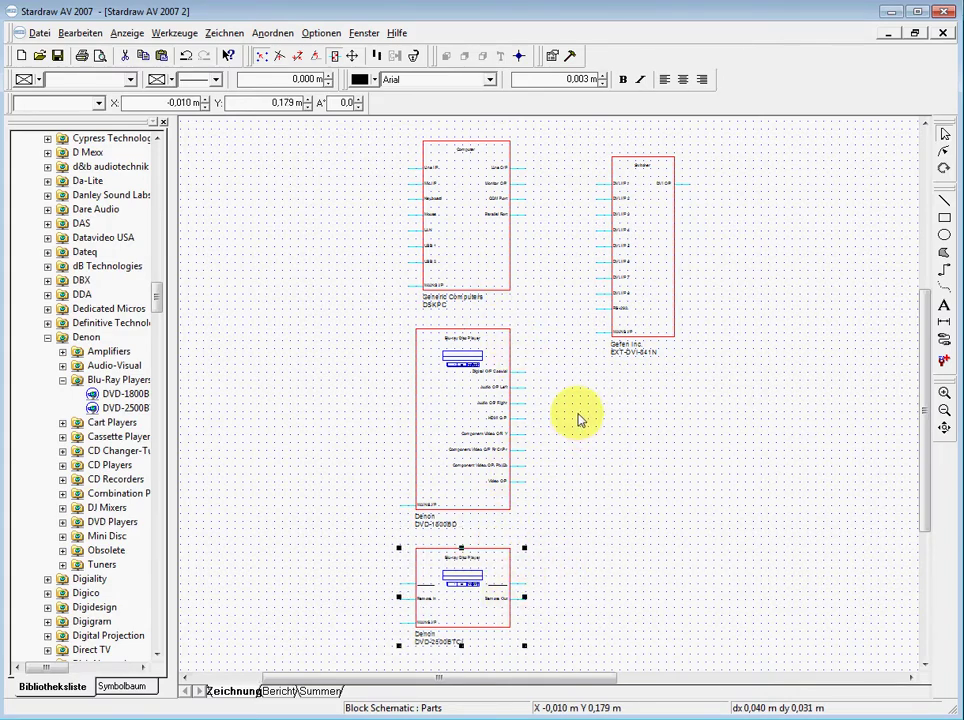
{"action": "left_click_drag", "start_coordinate": [654, 352], "coordinate": [747, 494]}
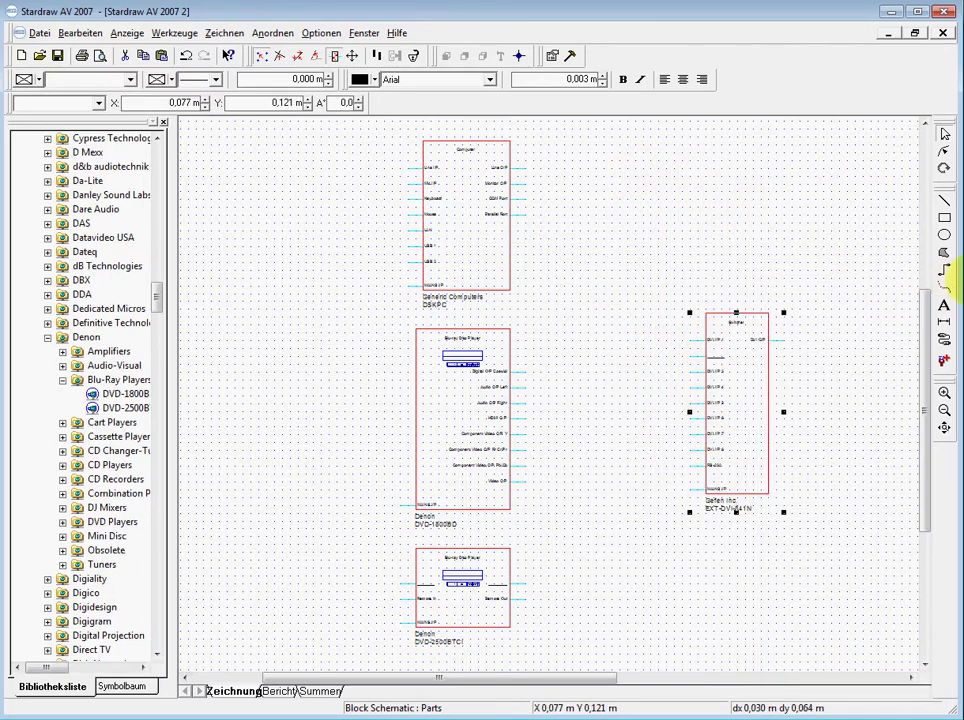
Draw an angled connection line from the computer's Monitor O/P to the switcher's DVI I/P 1.
{"action": "left_click", "coordinate": [944, 274]}
{"action": "scroll", "coordinate": [503, 196], "scroll_direction": "up", "scroll_amount": 4}
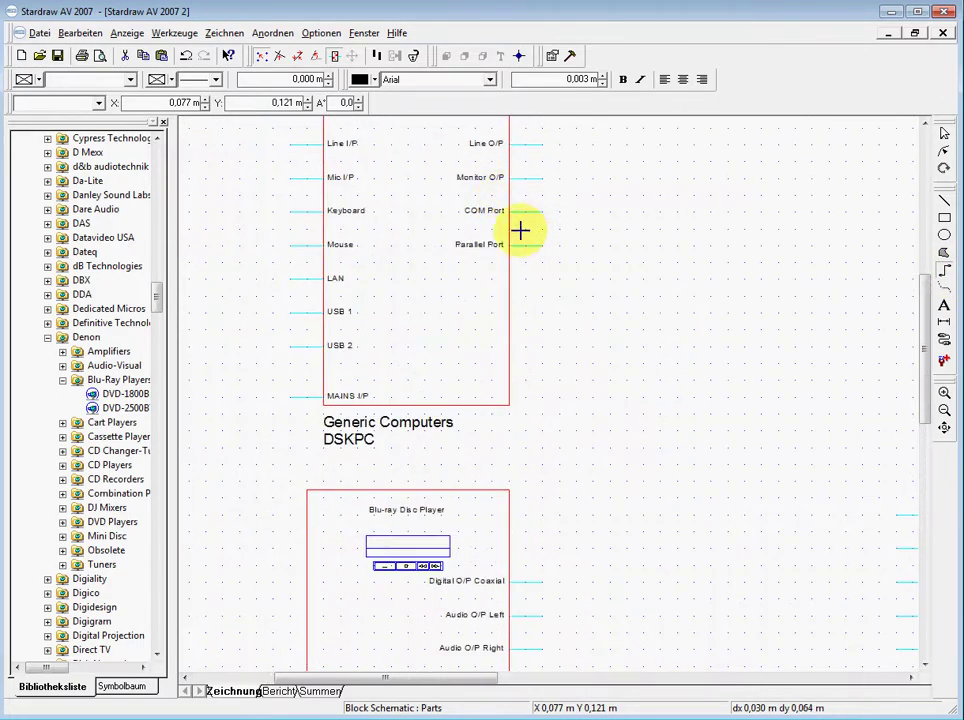
{"action": "scroll", "coordinate": [521, 178], "scroll_direction": "up", "scroll_amount": 1}
{"action": "scroll", "coordinate": [490, 168], "scroll_direction": "down", "scroll_amount": 1}
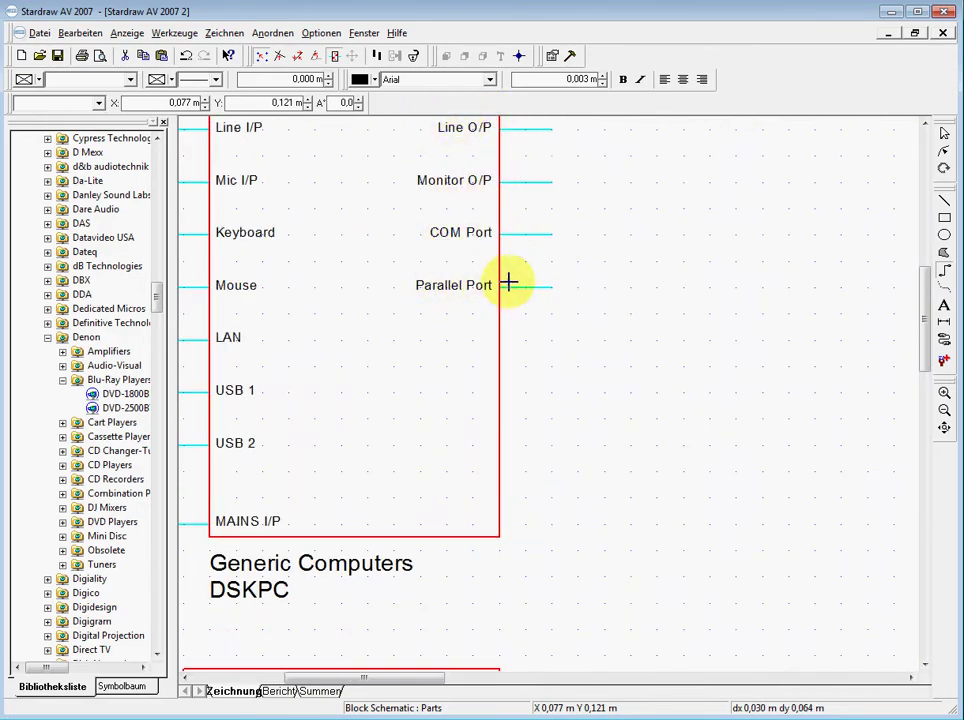
{"action": "scroll", "coordinate": [544, 273], "scroll_direction": "down", "scroll_amount": 2}
{"action": "scroll", "coordinate": [640, 350], "scroll_direction": "up", "scroll_amount": 1}
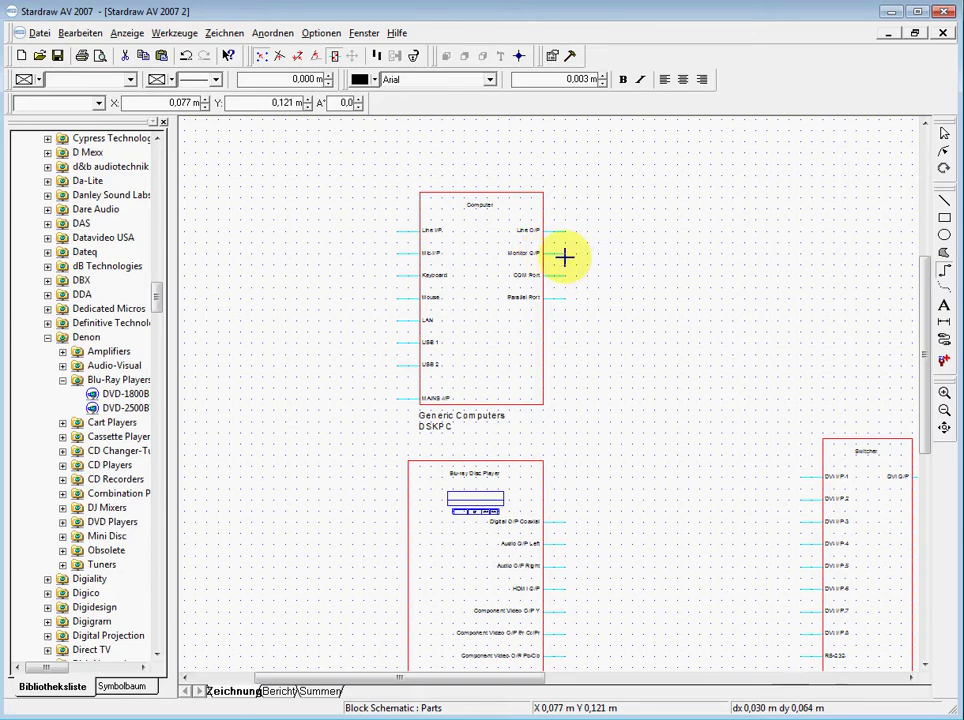
{"action": "mouse_move", "coordinate": [565, 253]}
{"action": "left_mouse_down"}
{"action": "mouse_move", "coordinate": [645, 297]}
{"action": "mouse_move", "coordinate": [822, 476]}
{"action": "left_mouse_up"}
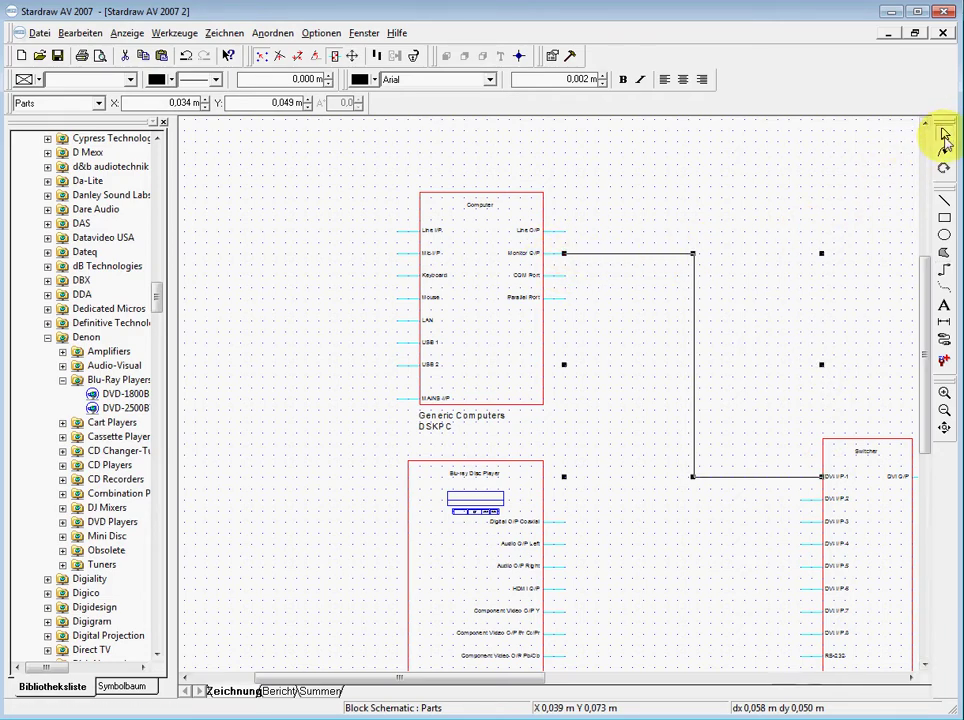
Nudge the desktop computer block to X -0,009 m and Y 0,063 m.
{"action": "left_click", "coordinate": [495, 418]}
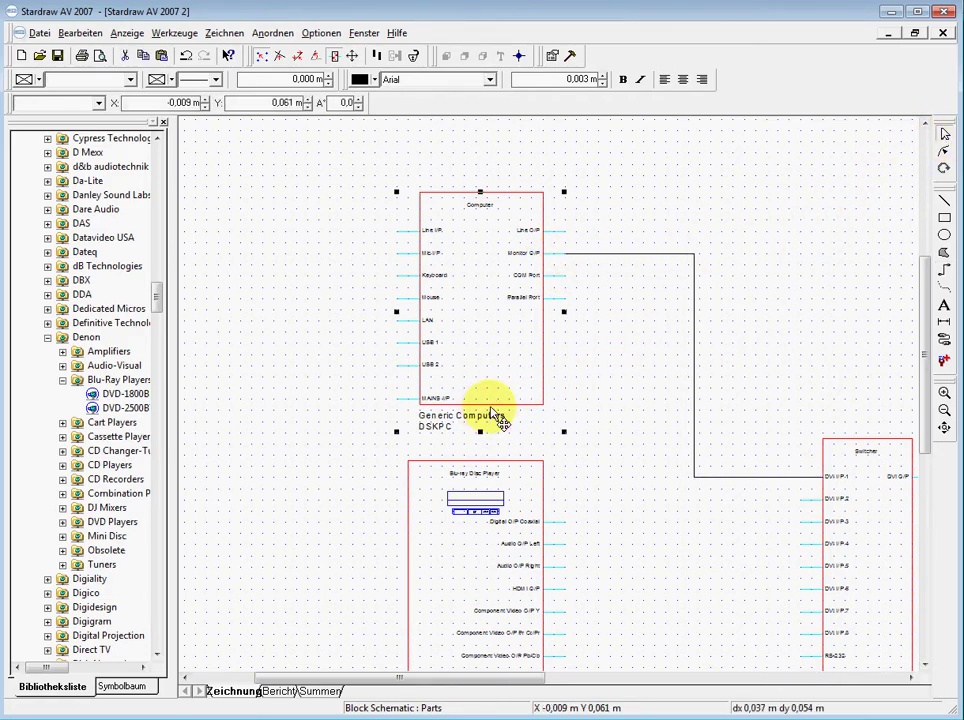
{"action": "left_click_drag", "start_coordinate": [495, 418], "coordinate": [460, 415]}
{"action": "key", "text": "Right"}
{"action": "key", "text": "Right"}
{"action": "key", "text": "Right"}
{"action": "key", "text": "Right"}
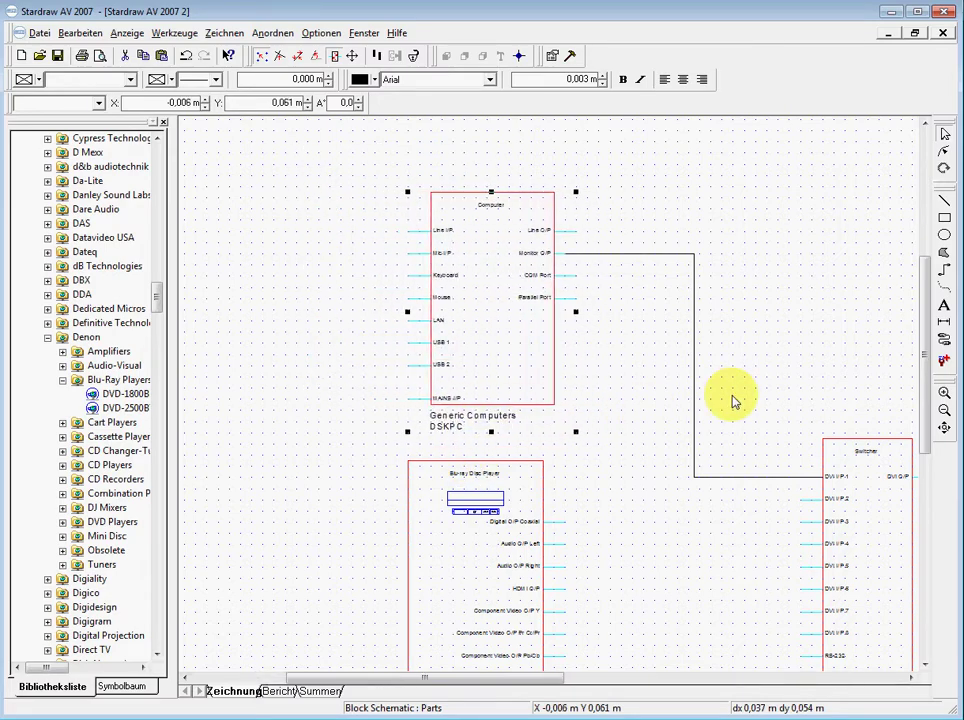
{"action": "key", "text": "Left"}
{"action": "key", "text": "Down"}
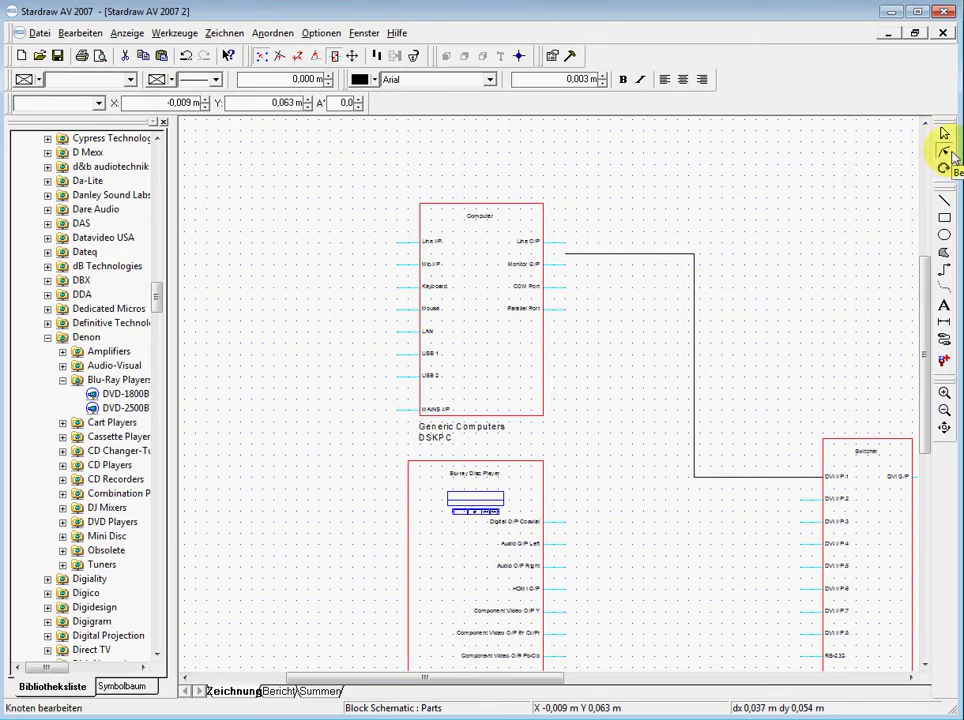
Edit the nodes of the connection line and shift its vertical segment slightly to the right.
{"action": "left_click", "coordinate": [945, 152]}
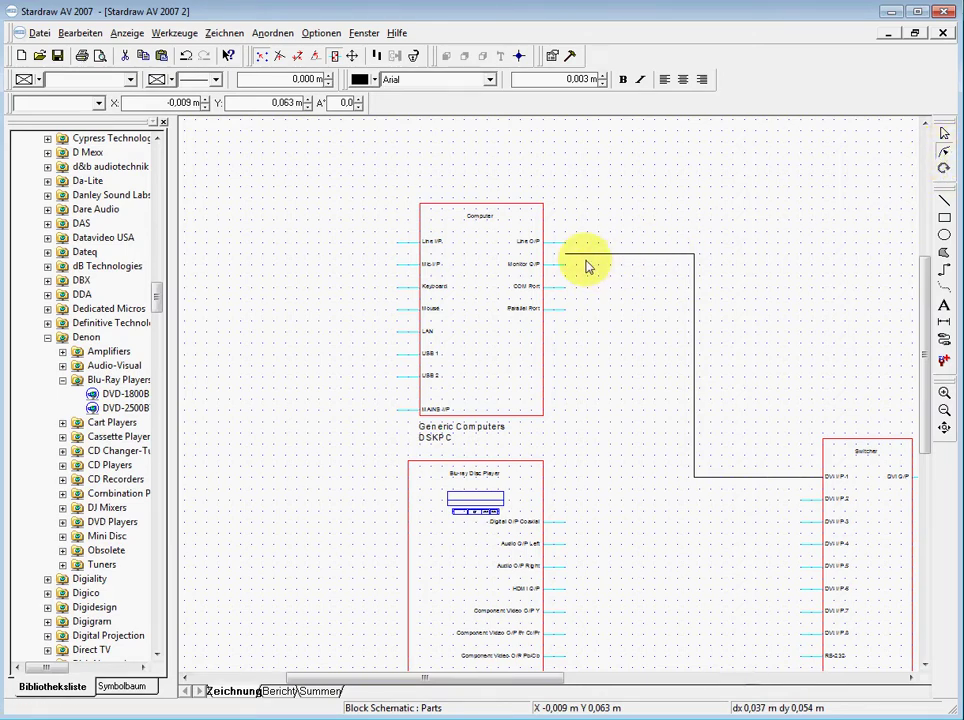
{"action": "left_click", "coordinate": [590, 257]}
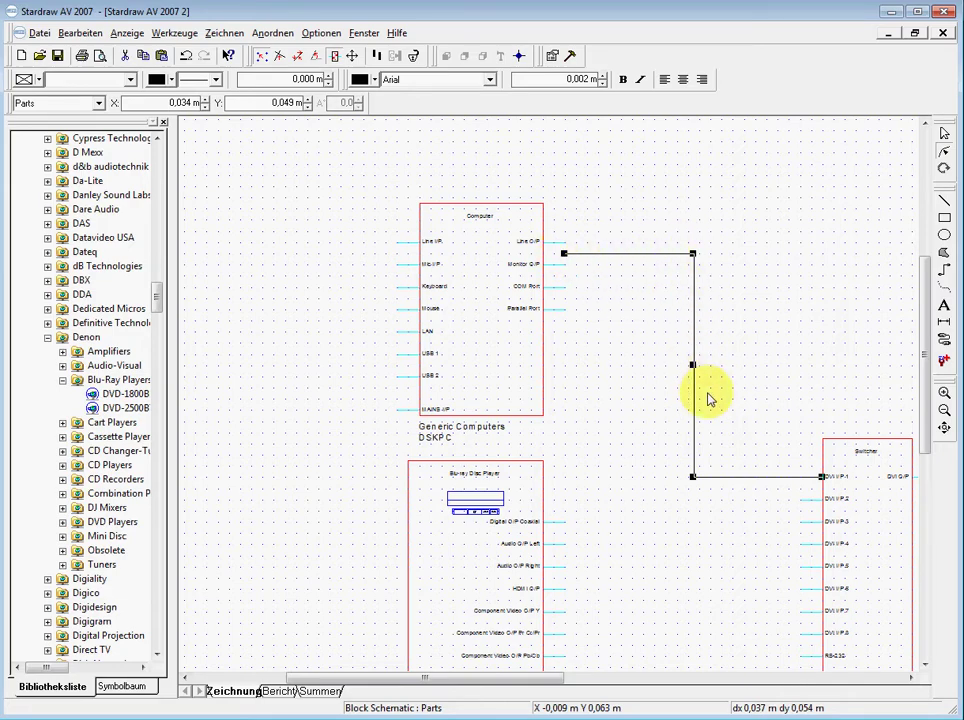
{"action": "left_click_drag", "start_coordinate": [696, 368], "coordinate": [717, 301]}
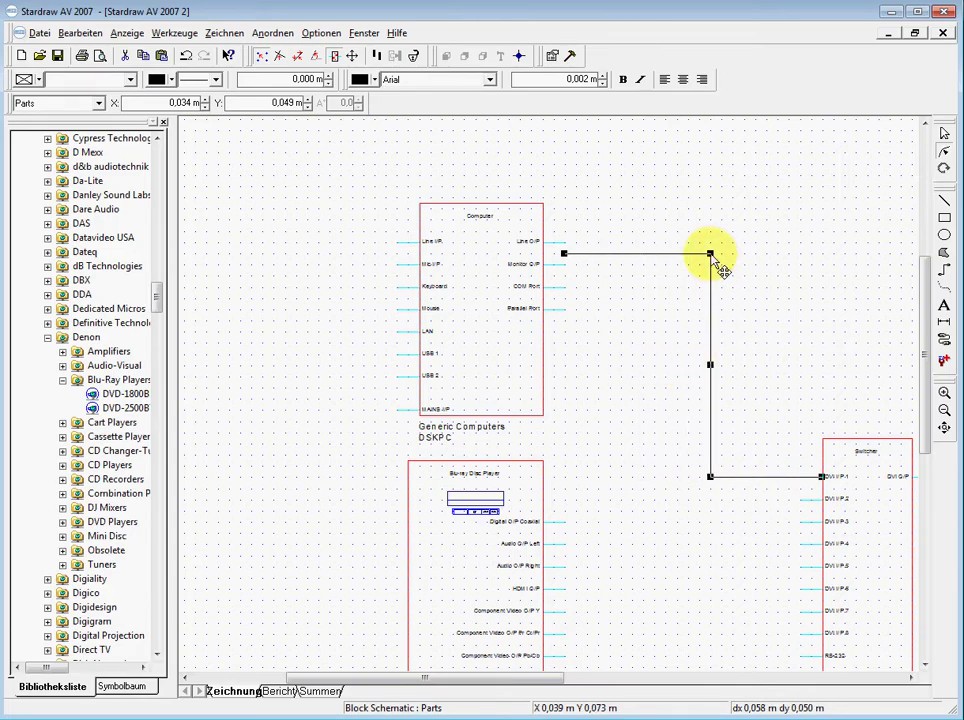
Reattach the start of the connection line to the computer's Monitor O/P.
{"action": "mouse_move", "coordinate": [710, 256]}
{"action": "left_mouse_down"}
{"action": "mouse_move", "coordinate": [705, 345]}
{"action": "mouse_move", "coordinate": [712, 256]}
{"action": "left_mouse_up"}
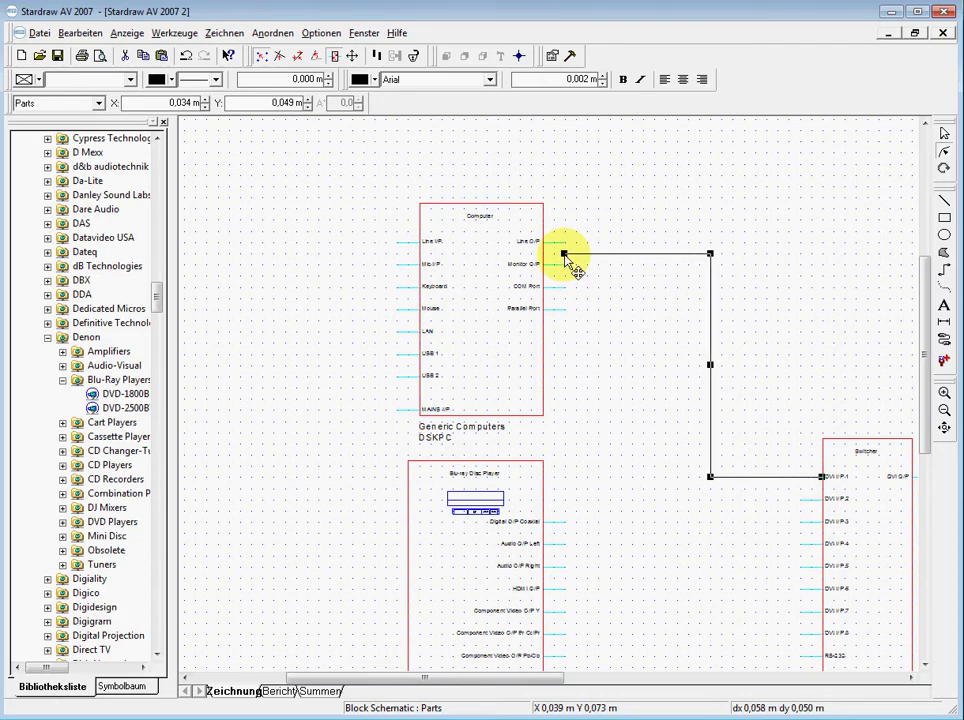
{"action": "left_click_drag", "start_coordinate": [568, 261], "coordinate": [538, 263]}
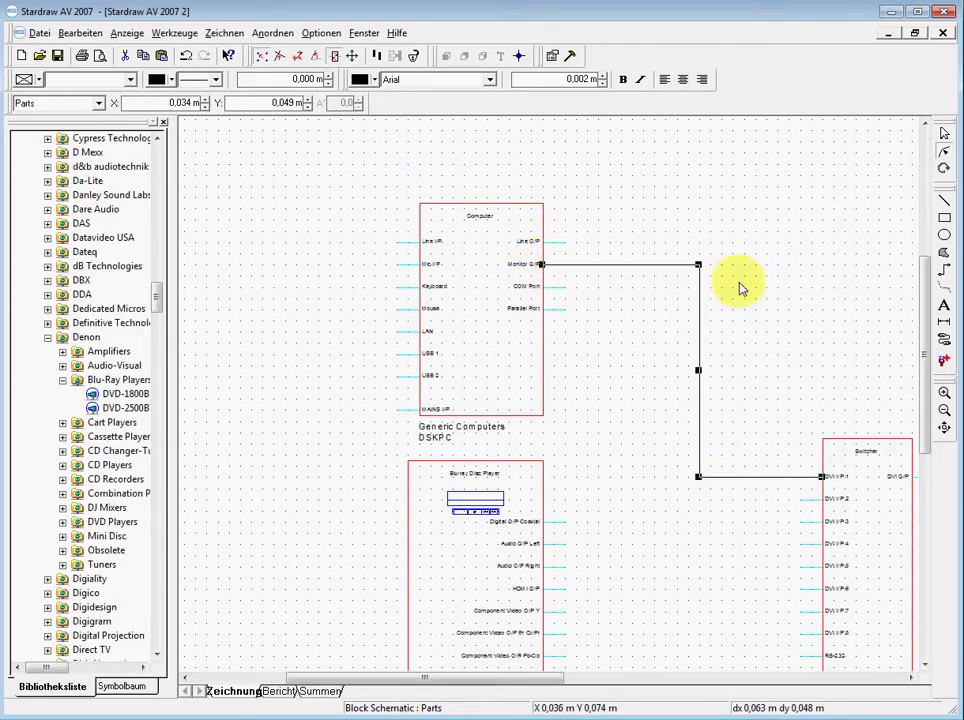
Nudge the desktop computer block around with its attached line and leave it at X -0,009 m and Y 0,053 m.
{"action": "left_click", "coordinate": [489, 415]}
{"action": "key", "text": "Left"}
{"action": "key", "text": "Left"}
{"action": "key", "text": "Left"}
{"action": "key", "text": "Left"}
{"action": "key", "text": "Left"}
{"action": "key", "text": "Left"}
{"action": "key", "text": "Left"}
{"action": "key", "text": "Left"}
{"action": "key", "text": "Left"}
{"action": "key", "text": "Left"}
{"action": "key", "text": "Left"}
{"action": "key", "text": "Left"}
{"action": "key", "text": "Left"}
{"action": "key", "text": "Left"}
{"action": "key", "text": "Left"}
{"action": "key", "text": "Left"}
{"action": "key", "text": "Left"}
{"action": "key", "text": "Left"}
{"action": "key", "text": "Left"}
{"action": "key", "text": "Left"}
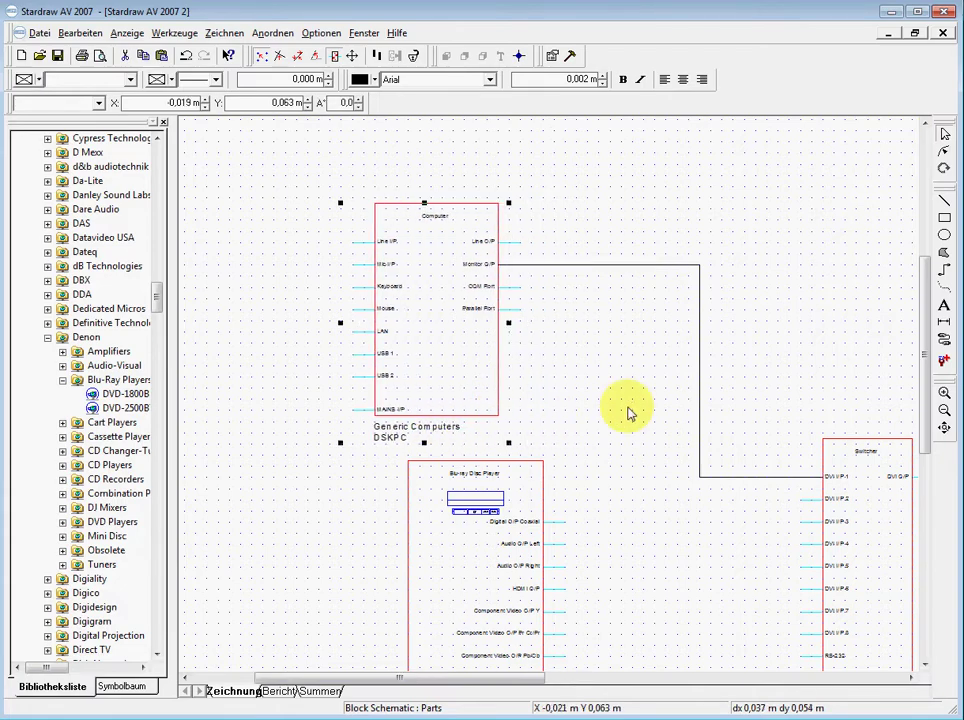
{"action": "key", "text": "Up"}
{"action": "key", "text": "Up"}
{"action": "key", "text": "Up"}
{"action": "key", "text": "Up"}
{"action": "key", "text": "Up"}
{"action": "key", "text": "Up"}
{"action": "key", "text": "Up"}
{"action": "key", "text": "Up"}
{"action": "key", "text": "Up"}
{"action": "key", "text": "Up"}
{"action": "key", "text": "Up"}
{"action": "key", "text": "Up"}
{"action": "key", "text": "Up"}
{"action": "key", "text": "Up"}
{"action": "key", "text": "Up"}
{"action": "key", "text": "Up"}
{"action": "key", "text": "Up"}
{"action": "key", "text": "Up"}
{"action": "key", "text": "Up"}
{"action": "key", "text": "Up"}
{"action": "key", "text": "Up"}
{"action": "key", "text": "Up"}
{"action": "key", "text": "Up"}
{"action": "key", "text": "Down"}
{"action": "key", "text": "Down"}
{"action": "key", "text": "Down"}
{"action": "key", "text": "Down"}
{"action": "key", "text": "Down"}
{"action": "key", "text": "Down"}
{"action": "key", "text": "Down"}
{"action": "key", "text": "Down"}
{"action": "key", "text": "Down"}
{"action": "key", "text": "Down"}
{"action": "key", "text": "Down"}
{"action": "key", "text": "Down"}
{"action": "key", "text": "Down"}
{"action": "key", "text": "Down"}
{"action": "key", "text": "Down"}
{"action": "key", "text": "Down"}
{"action": "key", "text": "Down"}
{"action": "key", "text": "Down"}
{"action": "key", "text": "Down"}
{"action": "key", "text": "Down"}
{"action": "key", "text": "Up"}
{"action": "key", "text": "Up"}
{"action": "key", "text": "Up"}
{"action": "key", "text": "Up"}
{"action": "key", "text": "Up"}
{"action": "key", "text": "Up"}
{"action": "key", "text": "Up"}
{"action": "key", "text": "Up"}
{"action": "key", "text": "Up"}
{"action": "key", "text": "Up"}
{"action": "key", "text": "Up"}
{"action": "key", "text": "Up"}
{"action": "key", "text": "Up"}
{"action": "key", "text": "Up"}
{"action": "key", "text": "Up"}
{"action": "key", "text": "Up"}
{"action": "key", "text": "Up"}
{"action": "key", "text": "Up"}
{"action": "key", "text": "Right"}
{"action": "key", "text": "Right"}
{"action": "key", "text": "Right"}
{"action": "key", "text": "Right"}
{"action": "key", "text": "Right"}
{"action": "key", "text": "Right"}
{"action": "key", "text": "Right"}
{"action": "key", "text": "Right"}
{"action": "key", "text": "Right"}
{"action": "key", "text": "Right"}
{"action": "key", "text": "Right"}
{"action": "key", "text": "Right"}
{"action": "key", "text": "Right"}
{"action": "key", "text": "Right"}
{"action": "key", "text": "Right"}
{"action": "key", "text": "Right"}
{"action": "key", "text": "Right"}
{"action": "key", "text": "Right"}
{"action": "key", "text": "Right"}
{"action": "key", "text": "Right"}
{"action": "key", "text": "Right"}
{"action": "key", "text": "Right"}
{"action": "key", "text": "Right"}
{"action": "key", "text": "Right"}
{"action": "key", "text": "Right"}
{"action": "key", "text": "Down"}
{"action": "key", "text": "Down"}
{"action": "key", "text": "Down"}
{"action": "key", "text": "Left"}
{"action": "key", "text": "Left"}
{"action": "key", "text": "Left"}
{"action": "key", "text": "Left"}
{"action": "key", "text": "Left"}
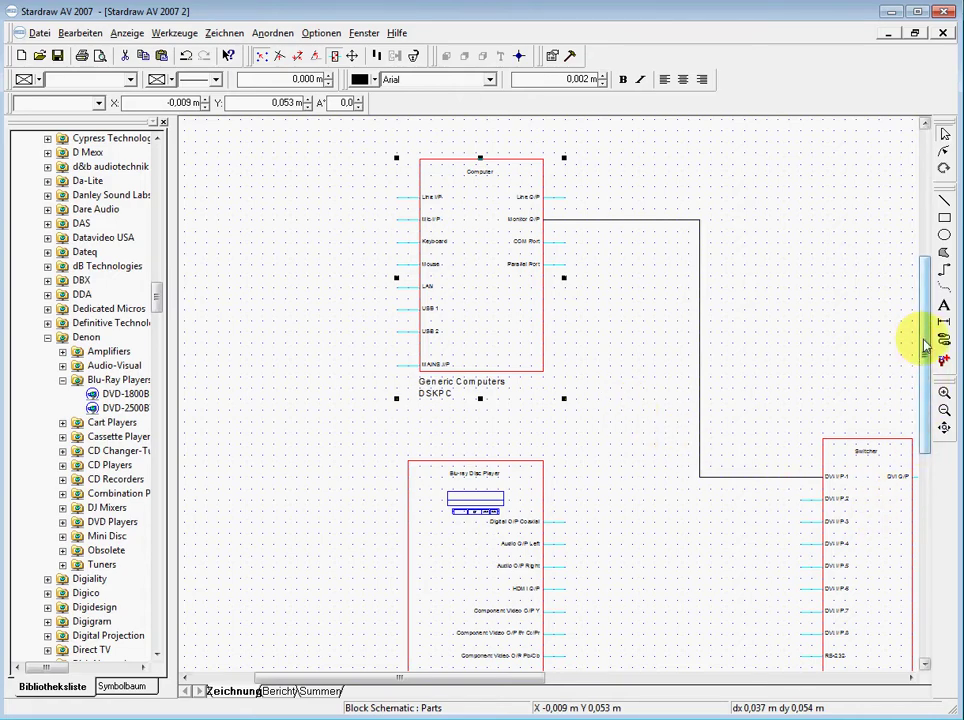
Draw angled connection lines from the DVD-1800BD's HDMI O/P to DVI I/P 2 and from the DVD-2500BTCI's HDMI O/P to DVI I/P 3.
{"action": "left_click_drag", "start_coordinate": [923, 340], "coordinate": [908, 404]}
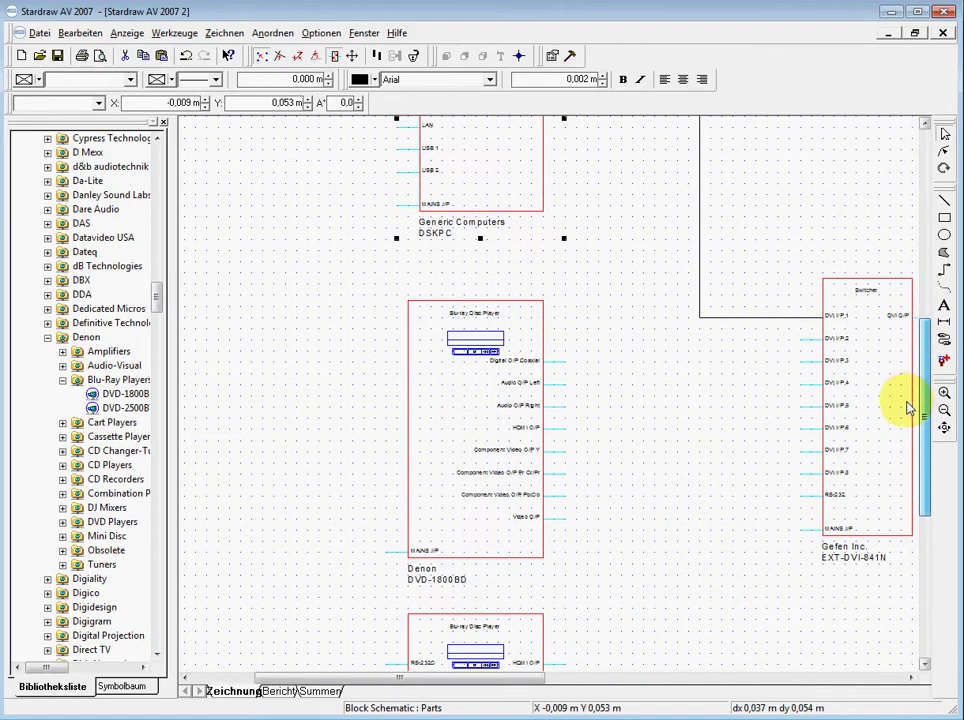
{"action": "left_click", "coordinate": [943, 271]}
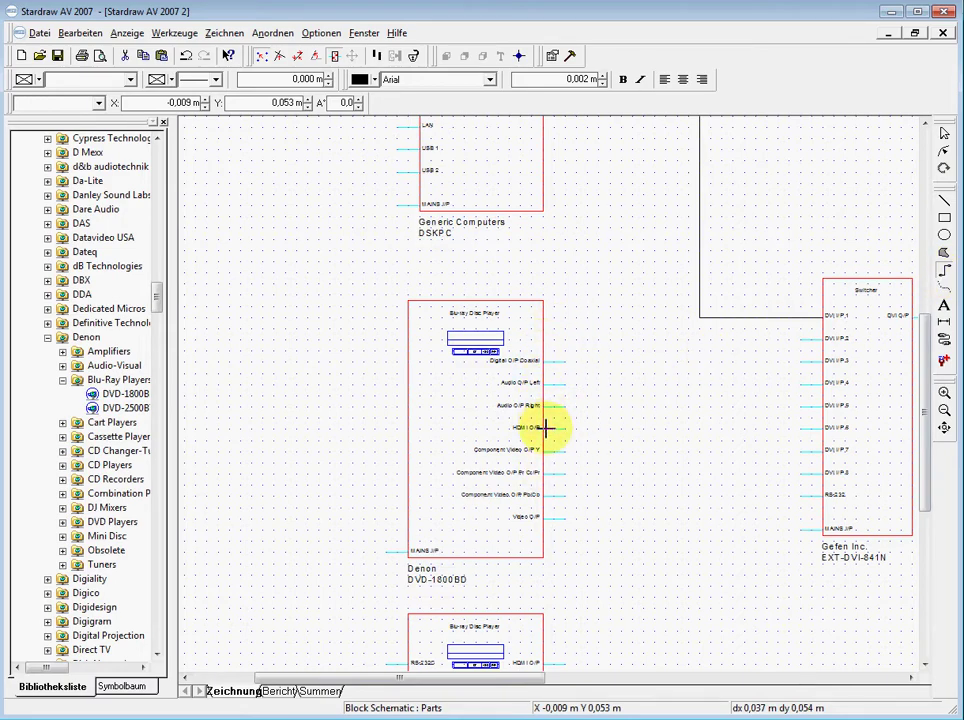
{"action": "left_click", "coordinate": [545, 428]}
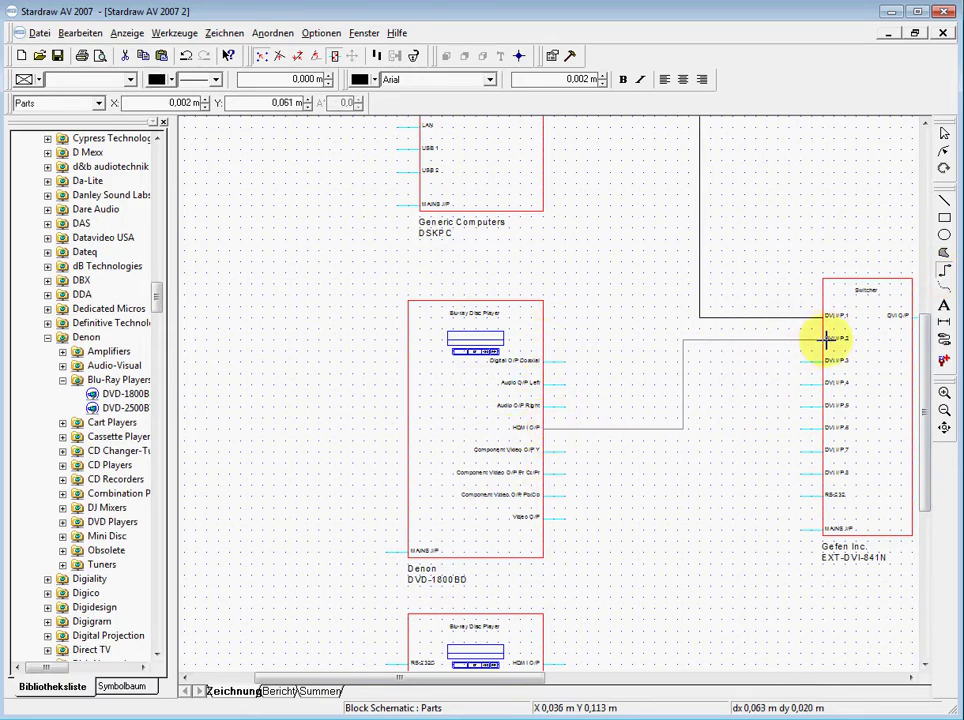
{"action": "left_click", "coordinate": [826, 340]}
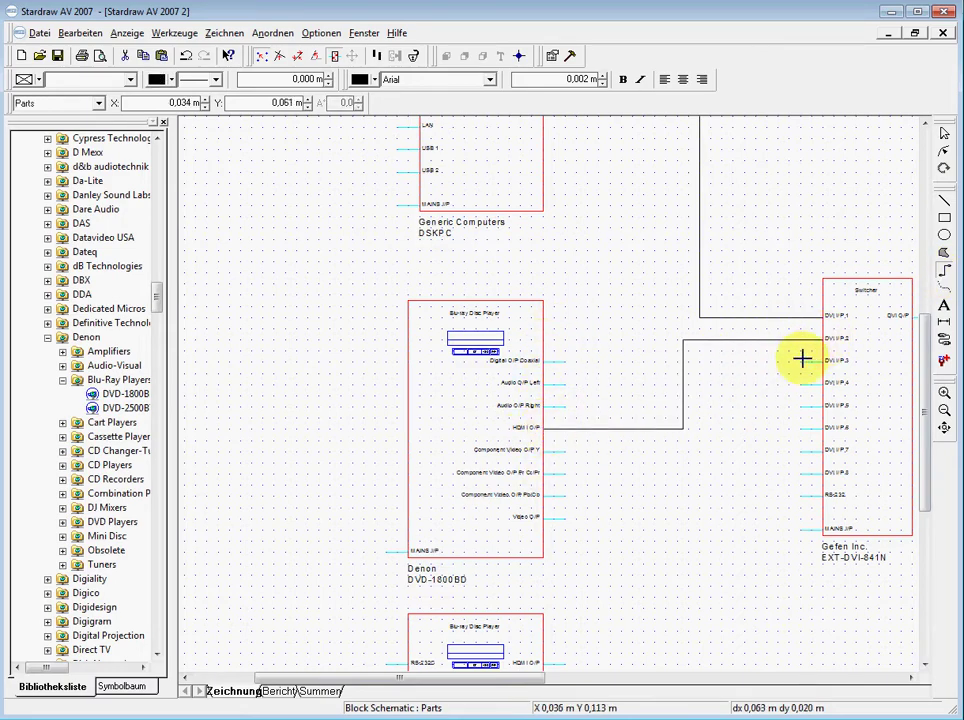
{"action": "left_click", "coordinate": [545, 663]}
{"action": "left_click", "coordinate": [817, 361]}
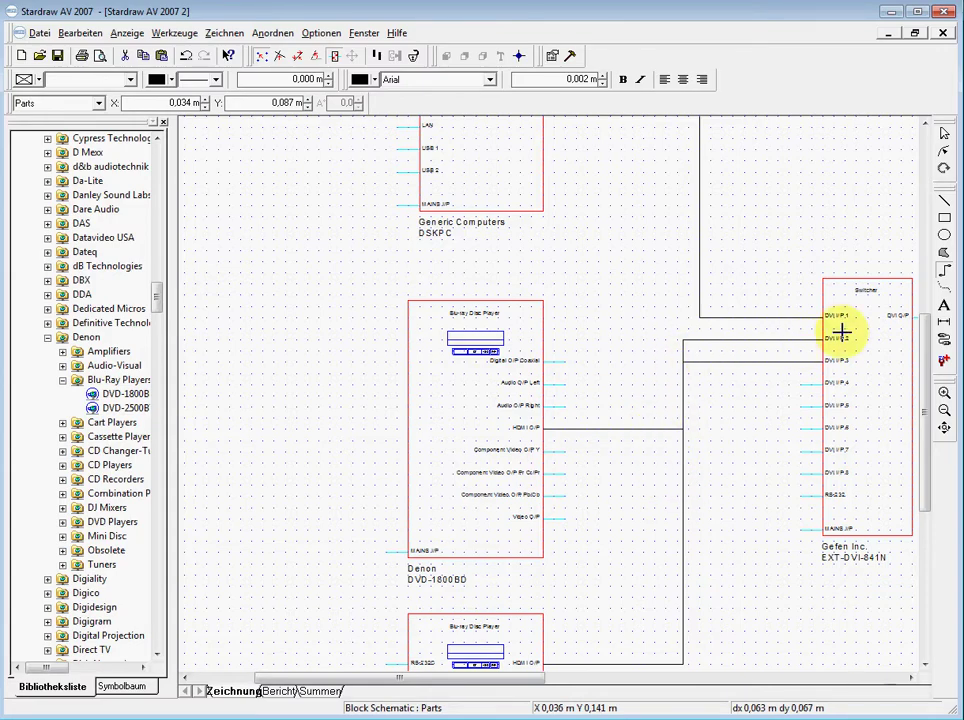
Shift the vertical segments of all three connection lines to the right, with the DVI I/P 3 line nearest the switcher.
{"action": "left_click", "coordinate": [944, 152]}
{"action": "left_click", "coordinate": [681, 518]}
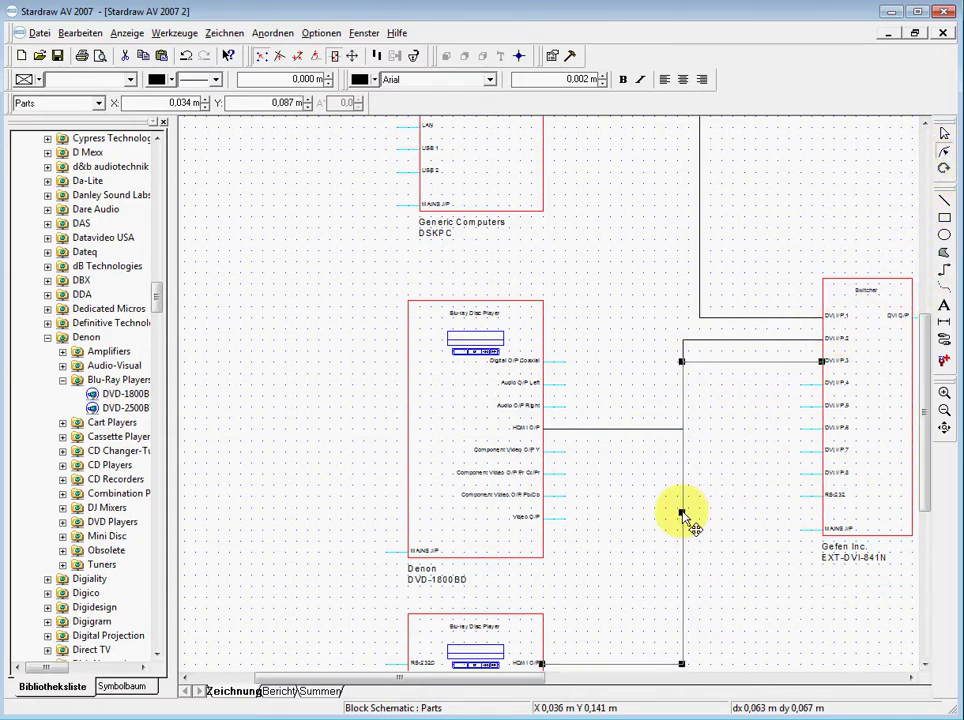
{"action": "left_click_drag", "start_coordinate": [683, 515], "coordinate": [732, 512]}
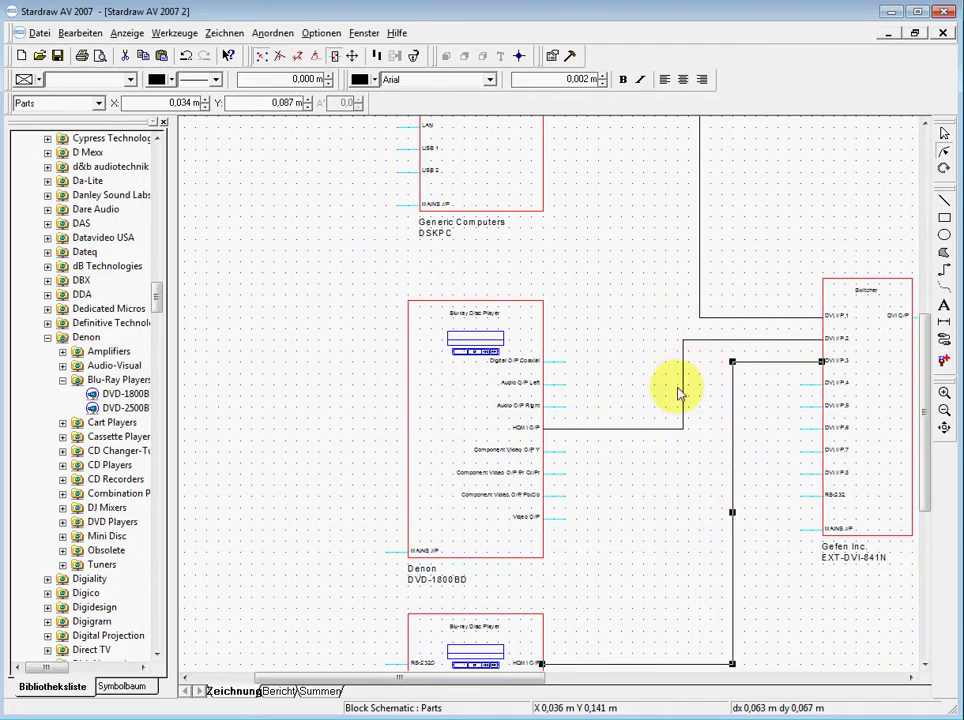
{"action": "left_click_drag", "start_coordinate": [681, 385], "coordinate": [710, 392]}
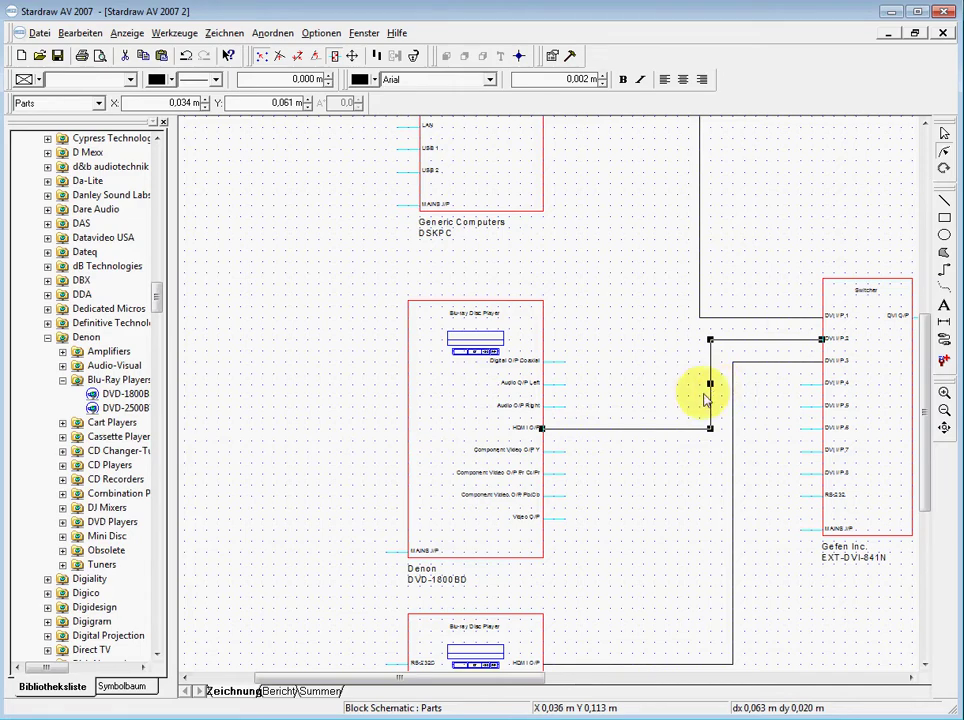
{"action": "left_click", "coordinate": [698, 190]}
{"action": "left_click_drag", "start_coordinate": [707, 193], "coordinate": [710, 195]}
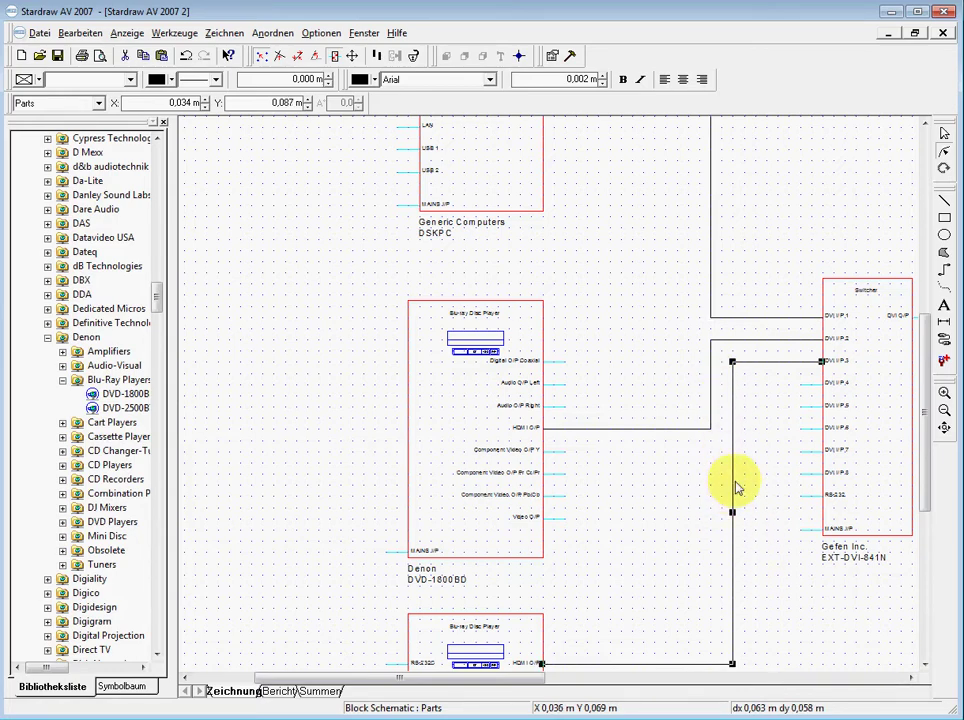
Assign the DVI I/P 3 connection line to the Video Circuit Paths layer and colour it blue.
{"action": "left_click", "coordinate": [100, 104]}
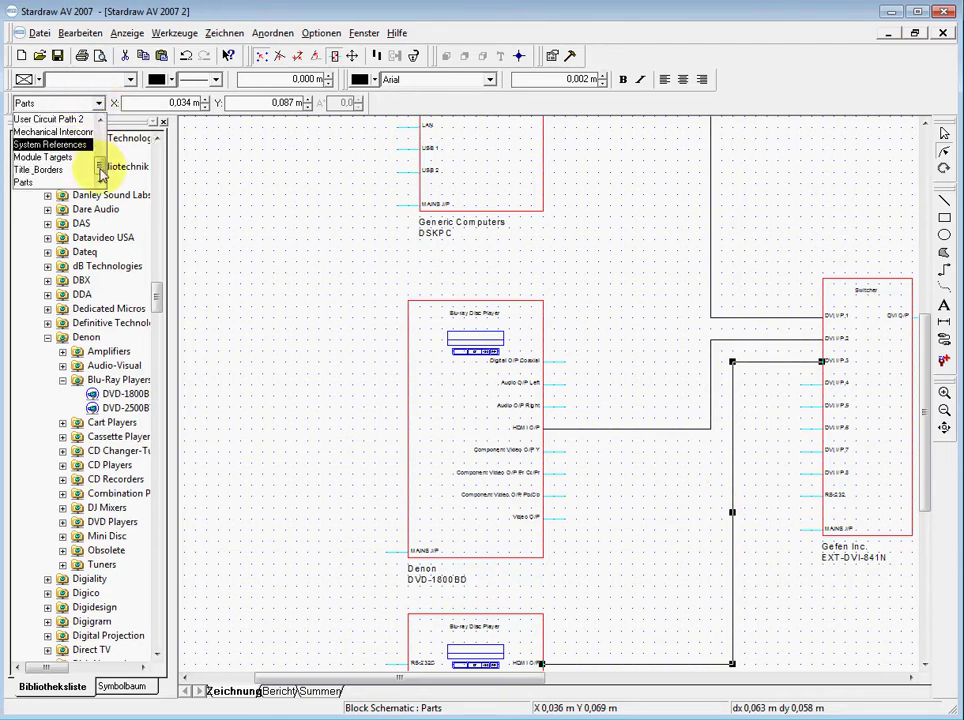
{"action": "scroll", "coordinate": [100, 170], "scroll_direction": "up", "scroll_amount": 2}
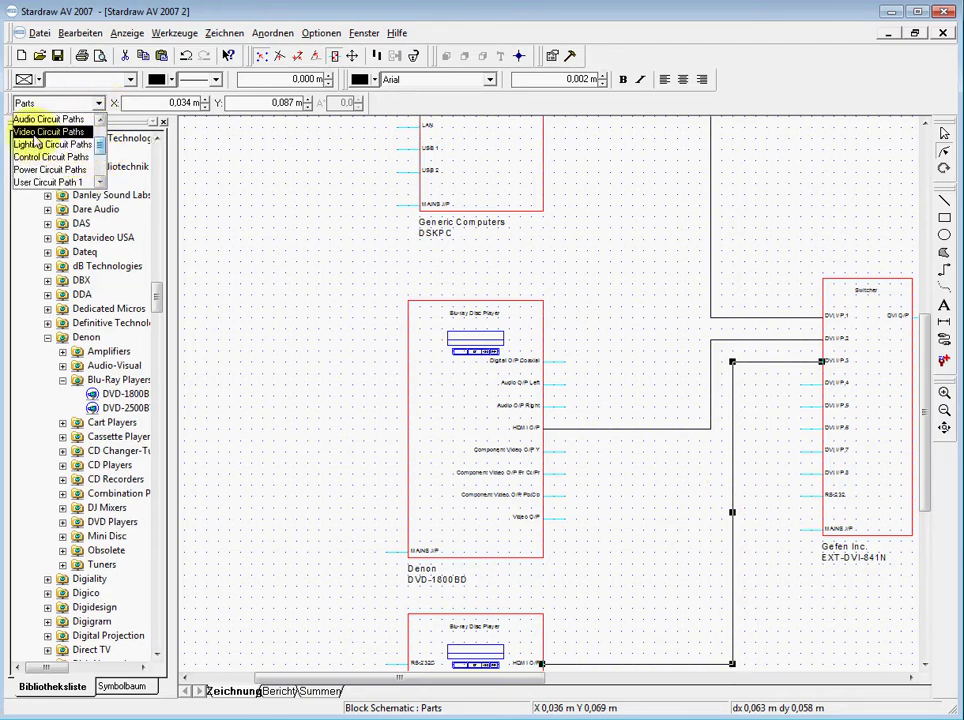
{"action": "left_click", "coordinate": [36, 132]}
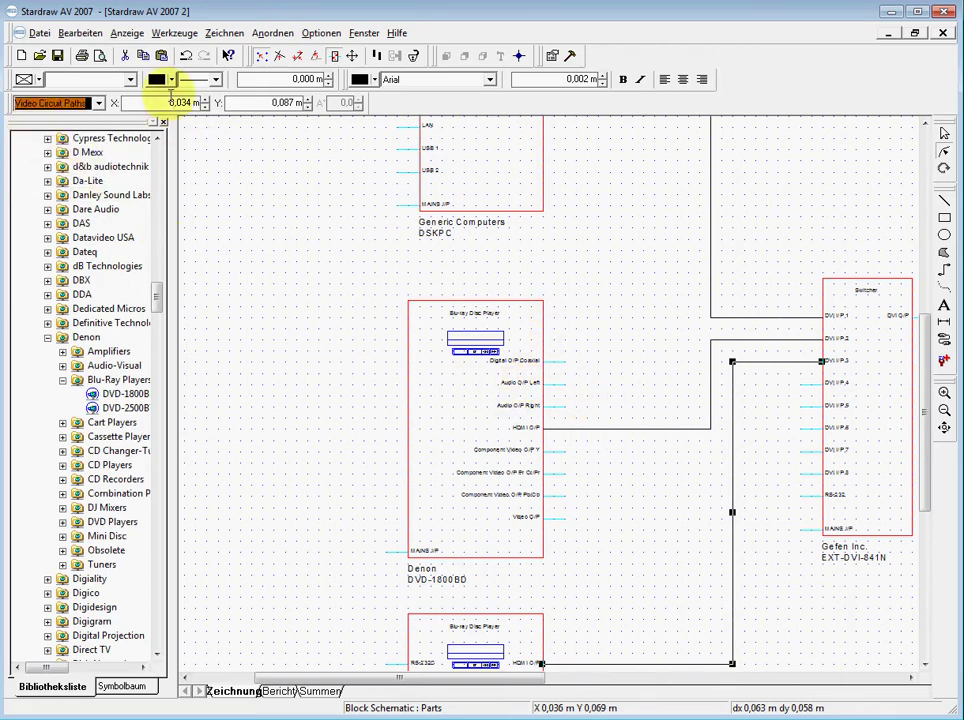
{"action": "left_click", "coordinate": [173, 80]}
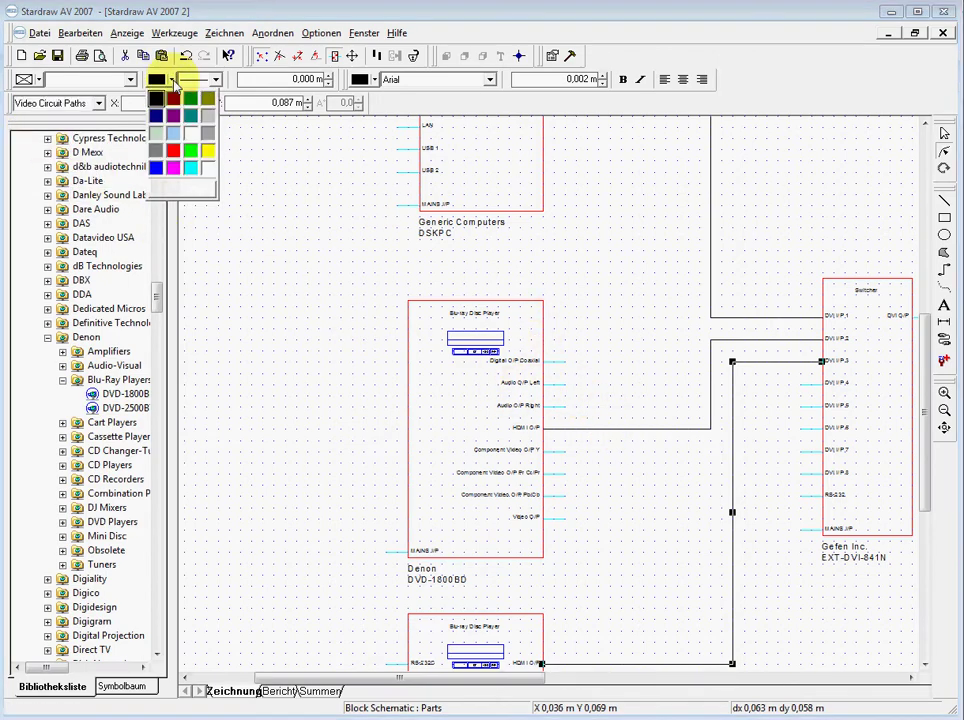
{"action": "left_click", "coordinate": [157, 174]}
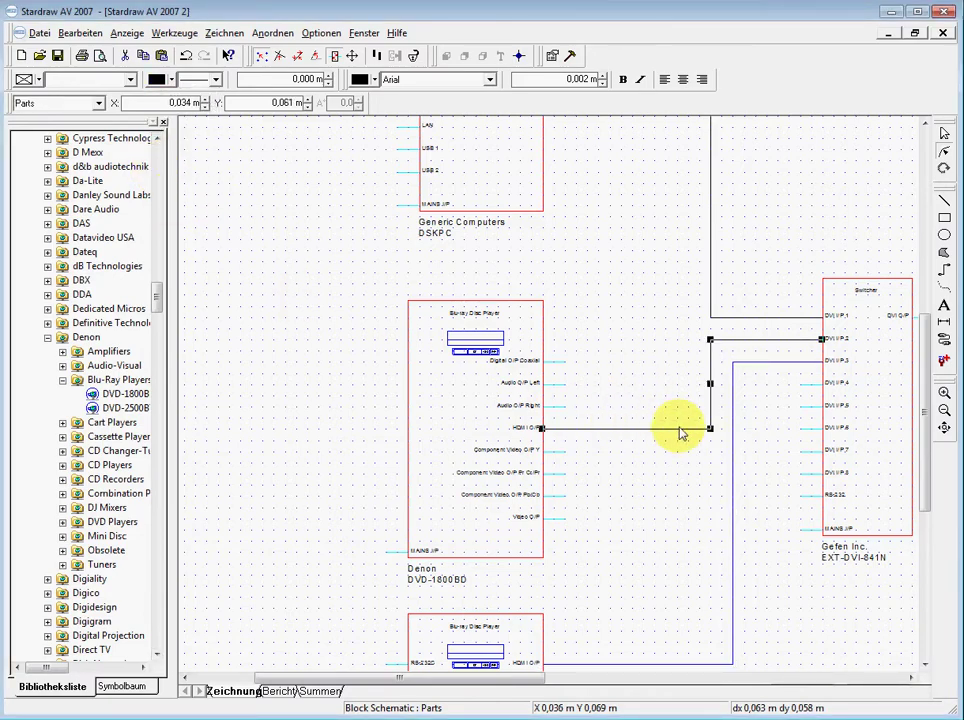
Put the DVI I/P 2 connection line on the Video Circuit Paths layer and make it blue.
{"action": "left_click", "coordinate": [99, 103]}
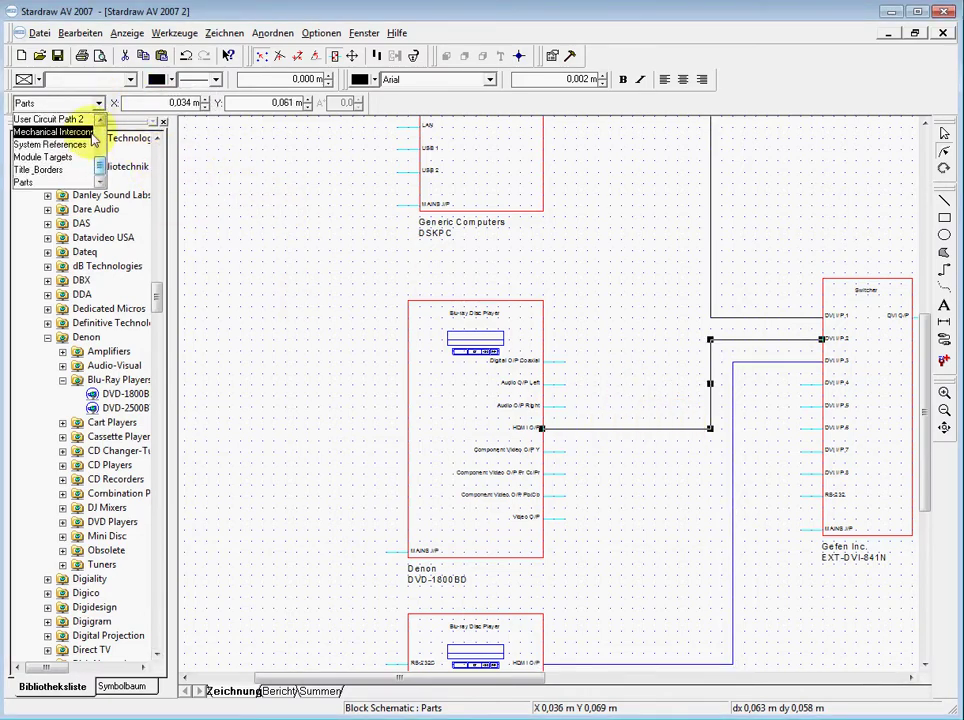
{"action": "left_click_drag", "start_coordinate": [100, 121], "coordinate": [100, 121]}
{"action": "left_click", "coordinate": [50, 119]}
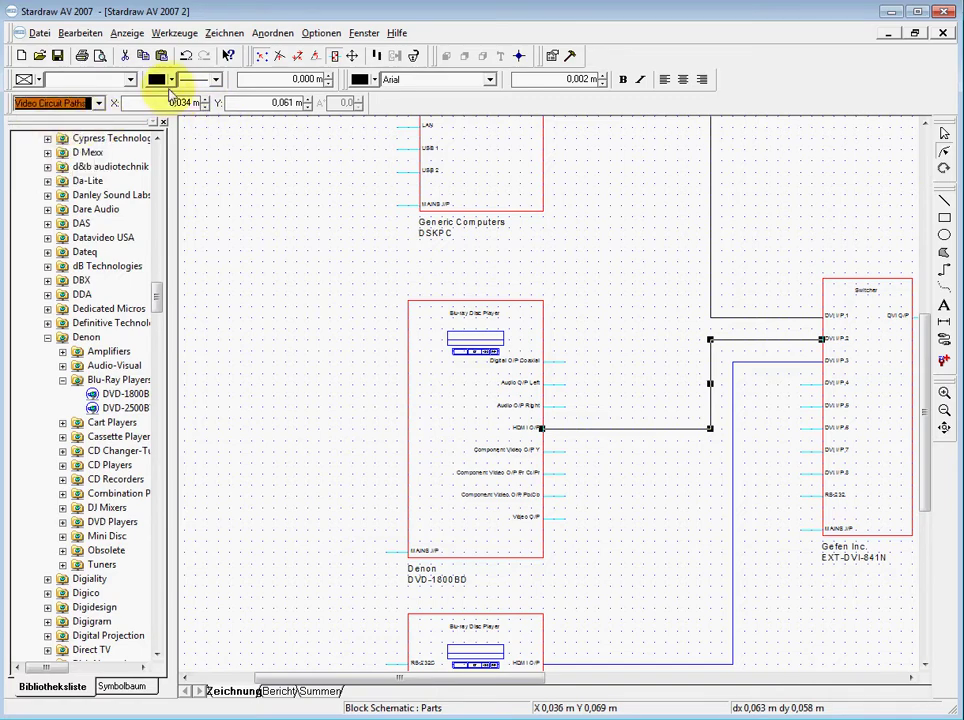
{"action": "left_click", "coordinate": [172, 79]}
{"action": "left_click", "coordinate": [158, 133]}
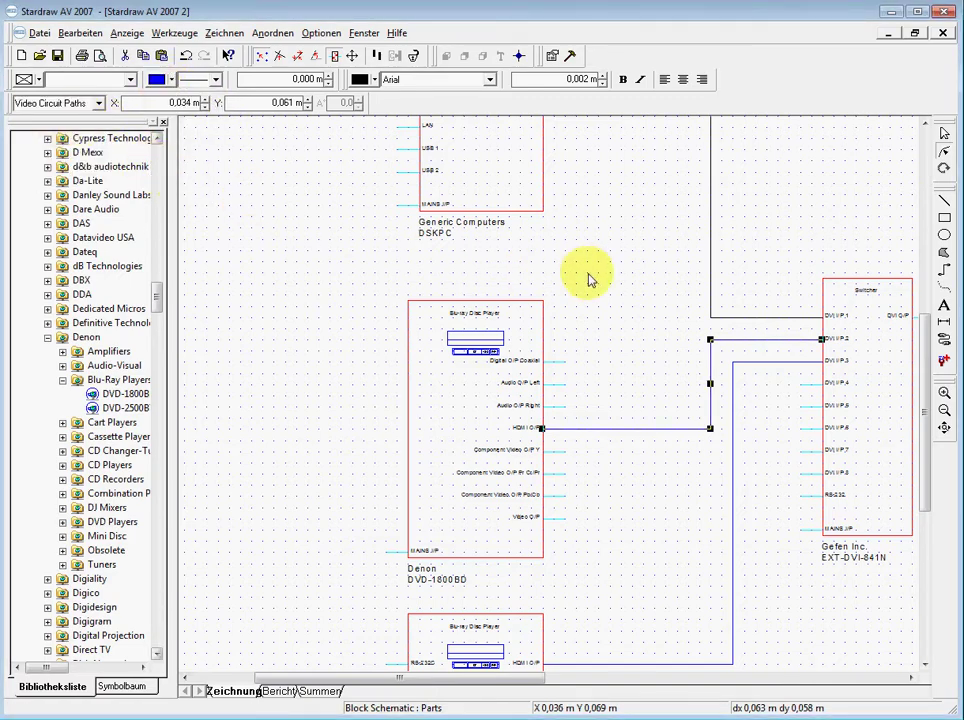
Move the computer's DVI I/P 1 connection line to the Video Circuit Paths layer and colour it blue.
{"action": "left_click", "coordinate": [99, 103]}
{"action": "scroll", "coordinate": [100, 135], "scroll_direction": "up", "scroll_amount": 5}
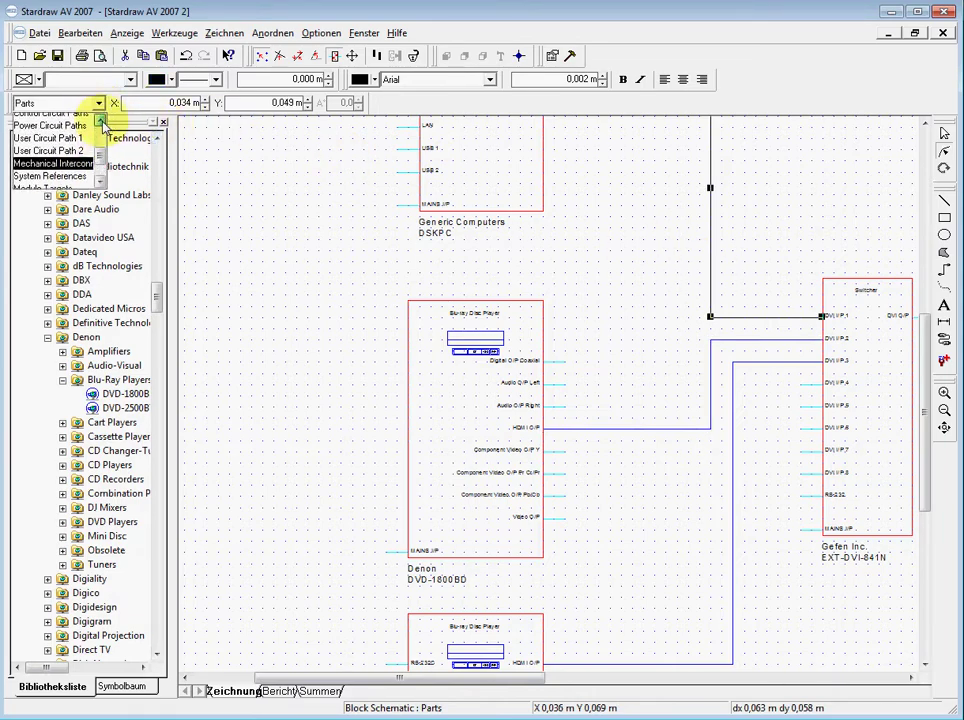
{"action": "left_click", "coordinate": [40, 119]}
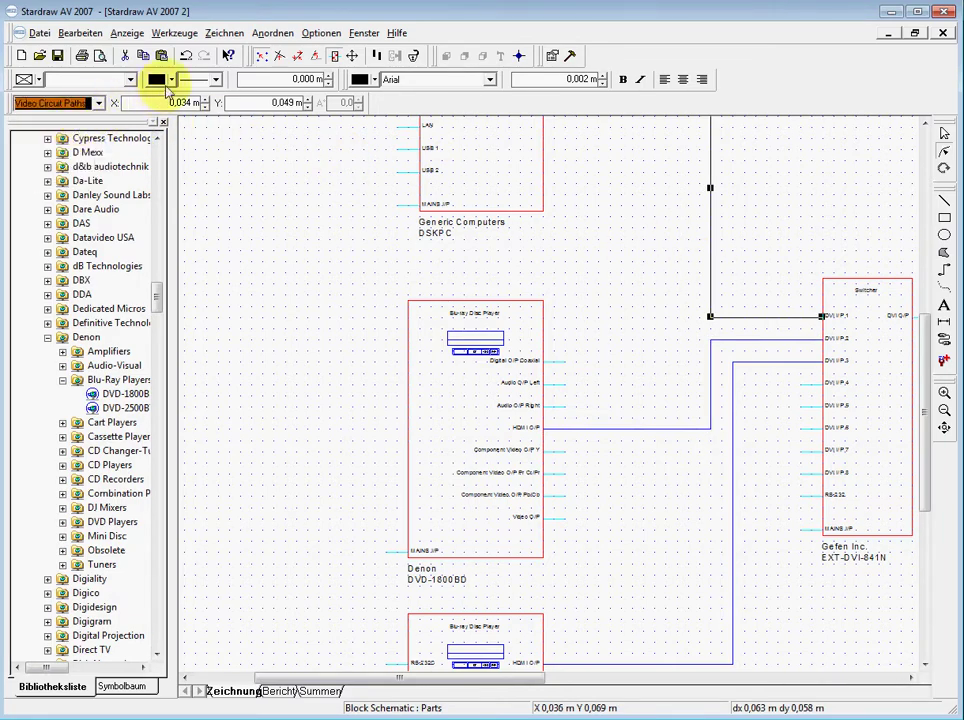
{"action": "left_click", "coordinate": [156, 79]}
{"action": "left_click", "coordinate": [156, 166]}
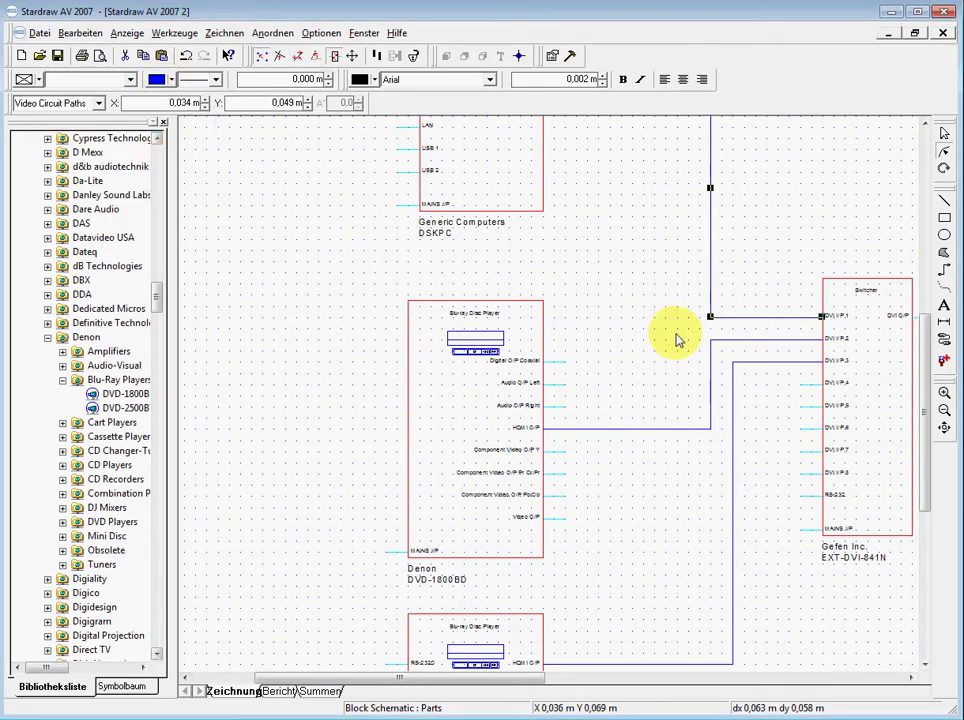
Place a second Denon DVD-1800BD below the DVD-2500BTCI and align it with the other players at X -0,010 m.
{"action": "scroll", "coordinate": [660, 335], "scroll_direction": "down", "scroll_amount": 5}
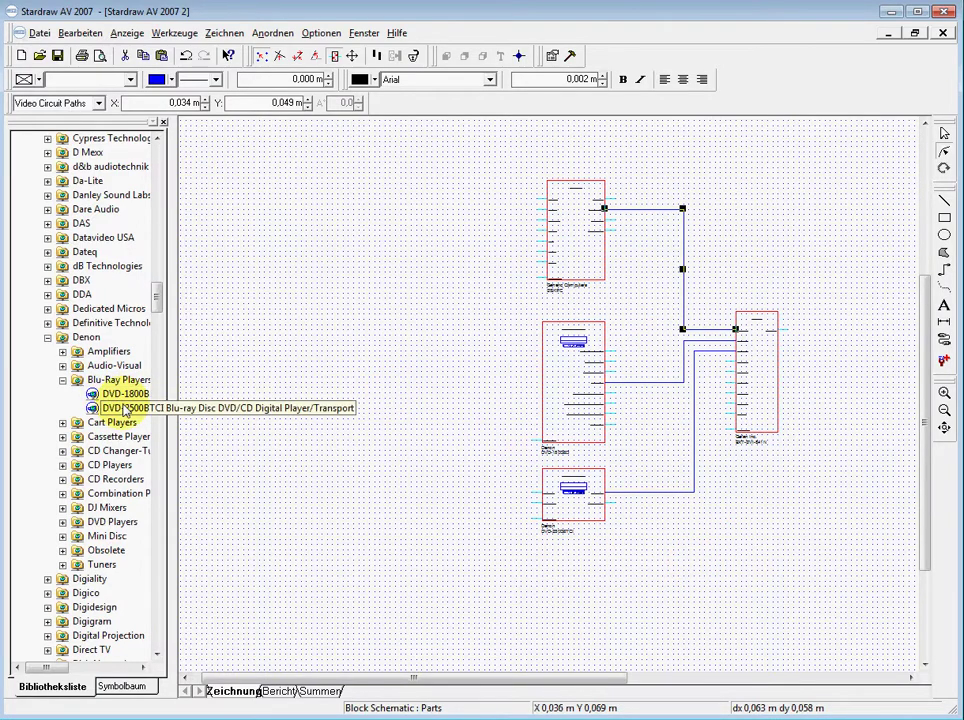
{"action": "left_click_drag", "start_coordinate": [124, 407], "coordinate": [550, 611]}
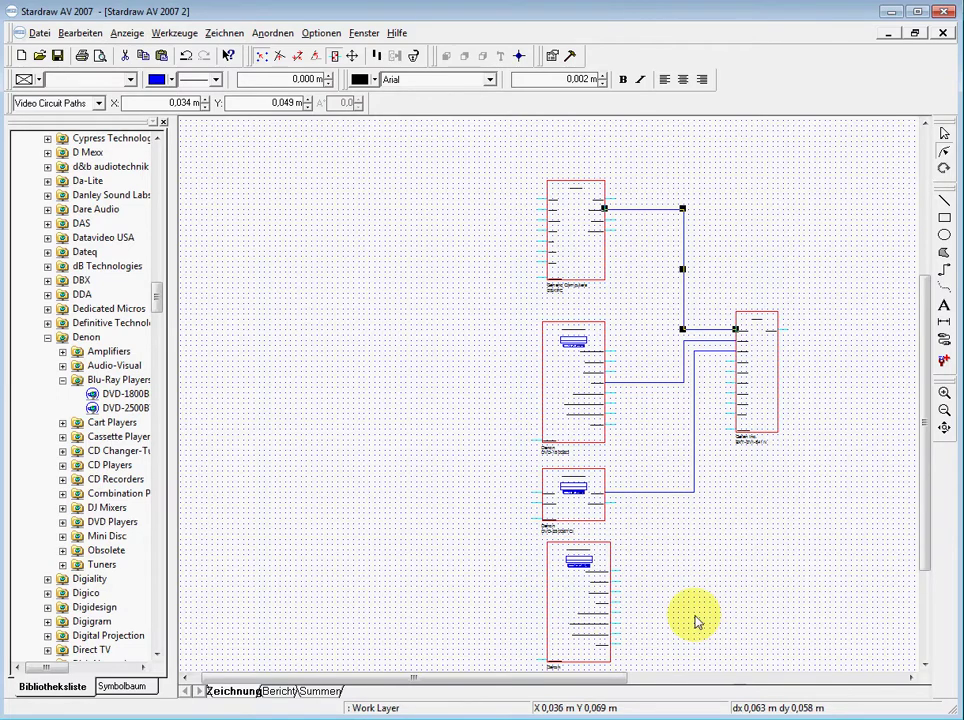
{"action": "left_click", "coordinate": [944, 135]}
{"action": "left_click", "coordinate": [613, 581]}
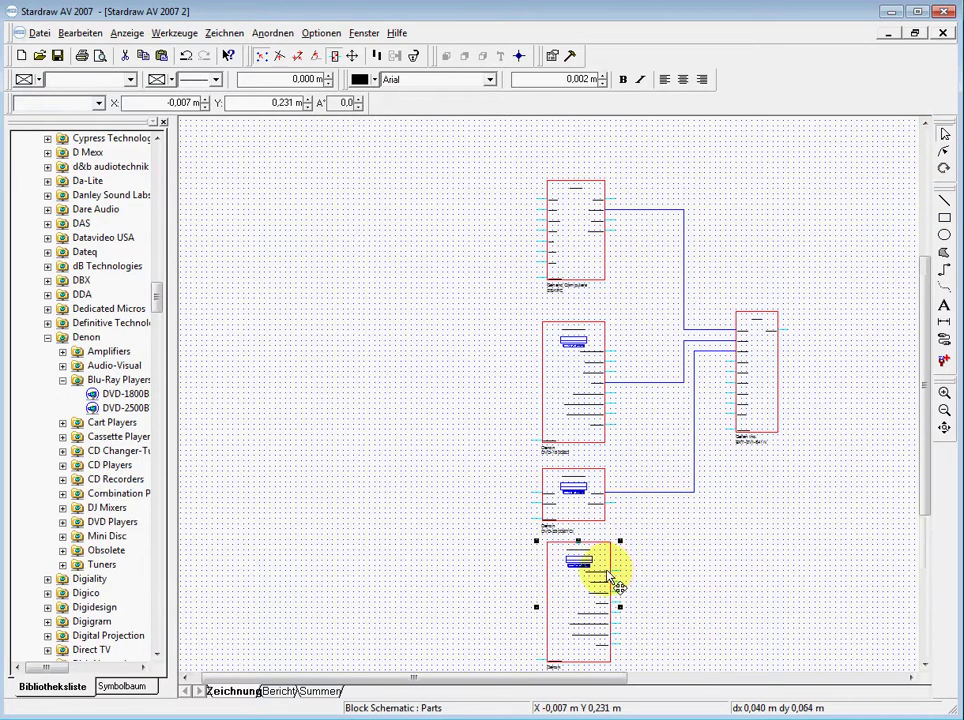
{"action": "left_click_drag", "start_coordinate": [613, 581], "coordinate": [608, 578]}
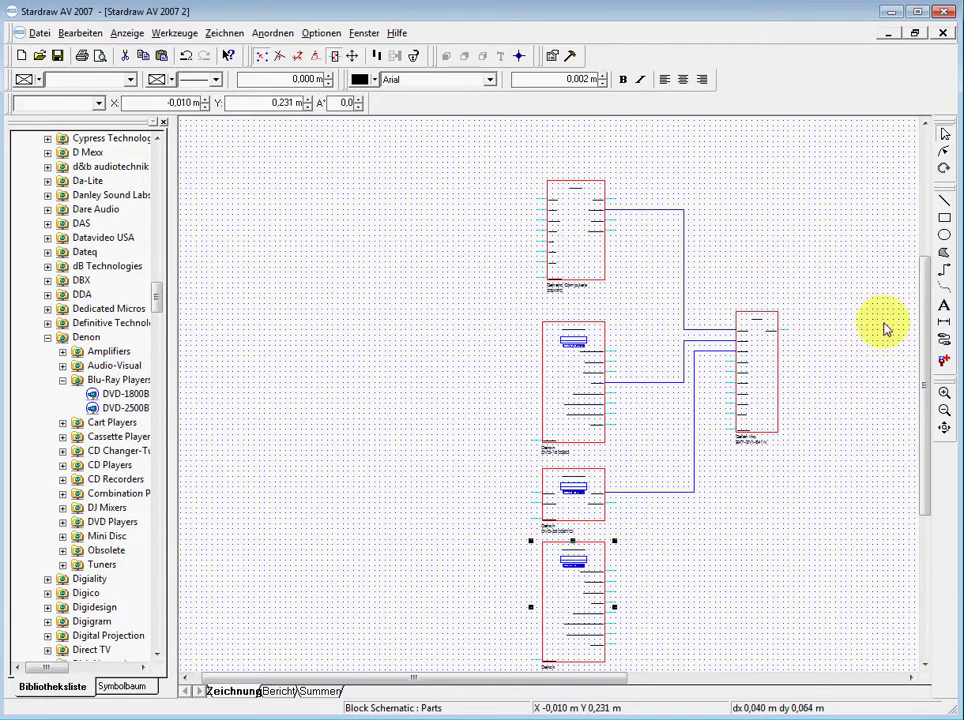
Connect the new DVD-1800BD's HDMI O/P to DVI I/P 4 with an angled line and shift its vertical segment right of the other lines.
{"action": "left_click", "coordinate": [693, 565]}
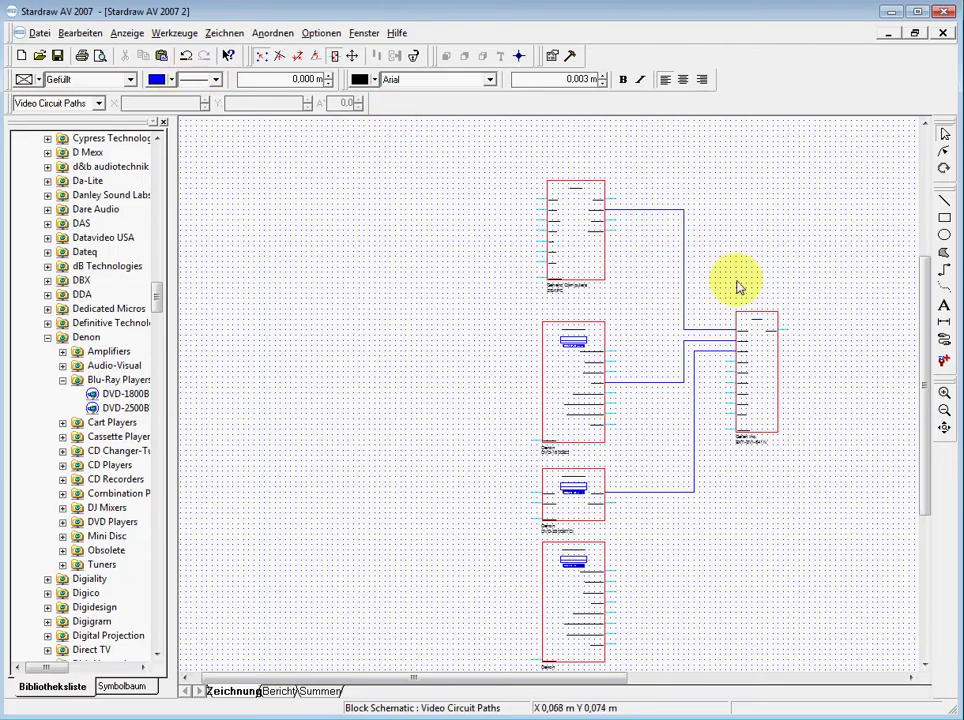
{"action": "left_click", "coordinate": [946, 272]}
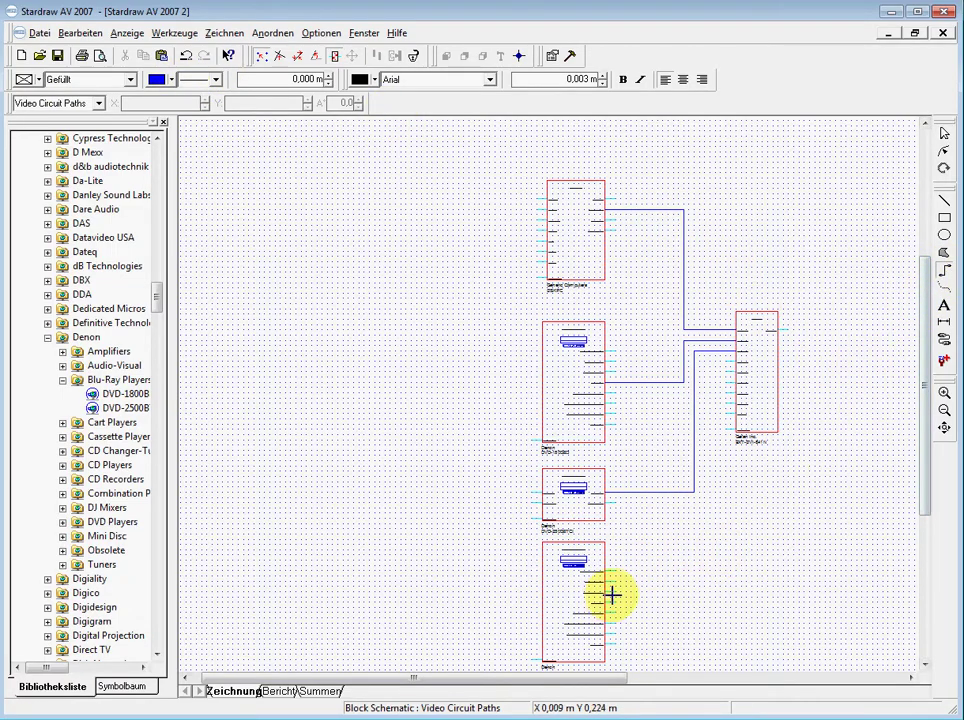
{"action": "scroll", "coordinate": [620, 632], "scroll_direction": "up", "scroll_amount": 2}
{"action": "scroll", "coordinate": [598, 577], "scroll_direction": "up", "scroll_amount": 2}
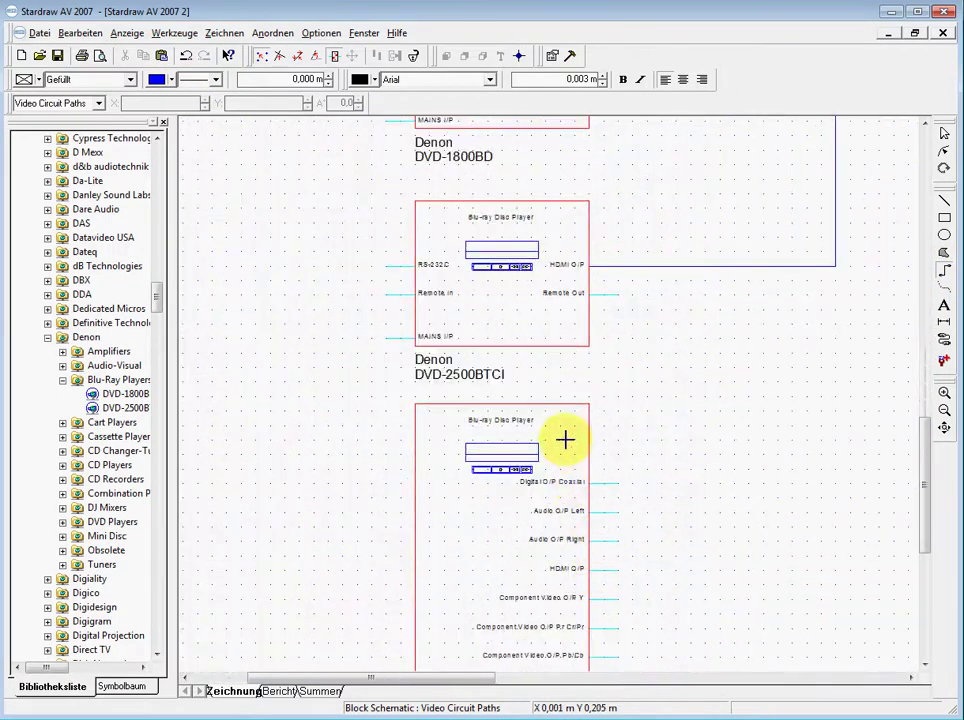
{"action": "scroll", "coordinate": [624, 577], "scroll_direction": "down", "scroll_amount": 3}
{"action": "scroll", "coordinate": [628, 618], "scroll_direction": "down", "scroll_amount": 1}
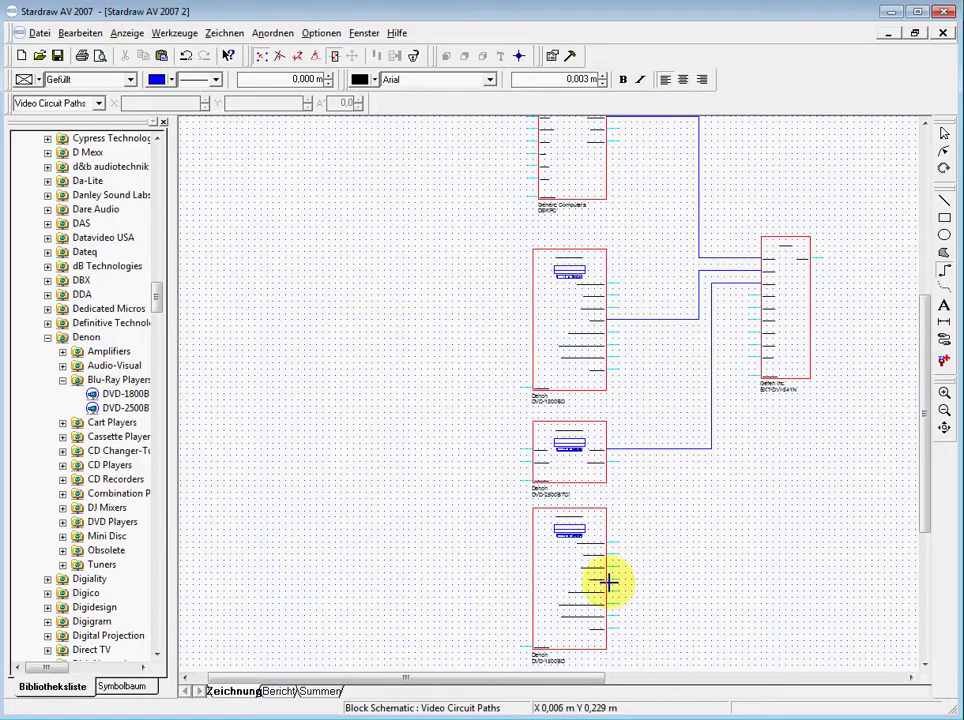
{"action": "left_click_drag", "start_coordinate": [607, 578], "coordinate": [765, 292]}
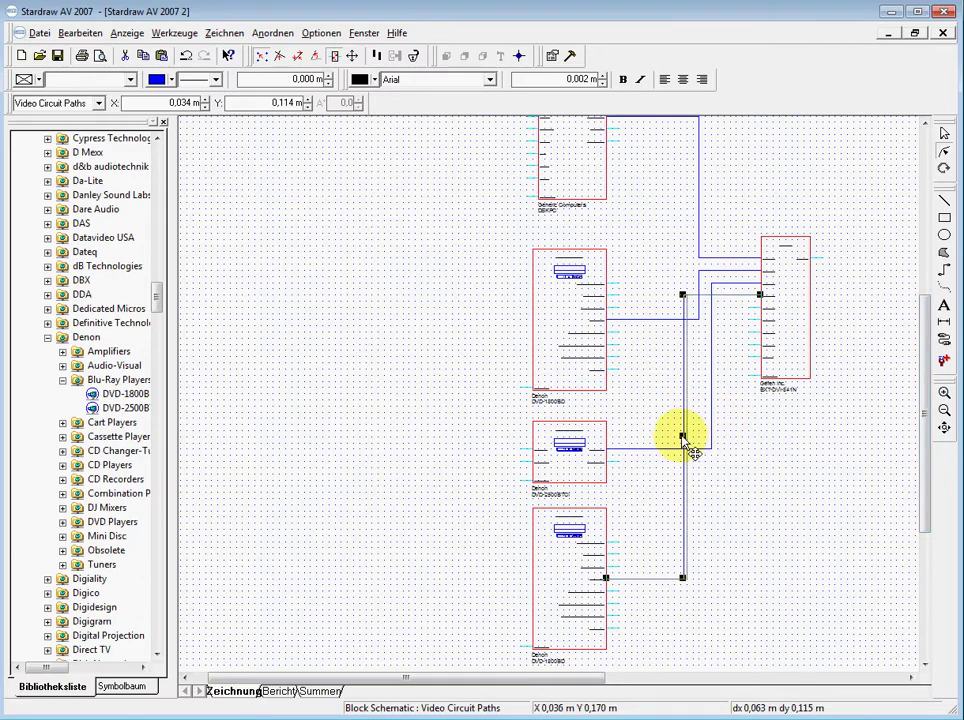
{"action": "mouse_move", "coordinate": [682, 438]}
{"action": "left_mouse_down"}
{"action": "mouse_move", "coordinate": [729, 439]}
{"action": "mouse_move", "coordinate": [732, 286]}
{"action": "left_mouse_up"}
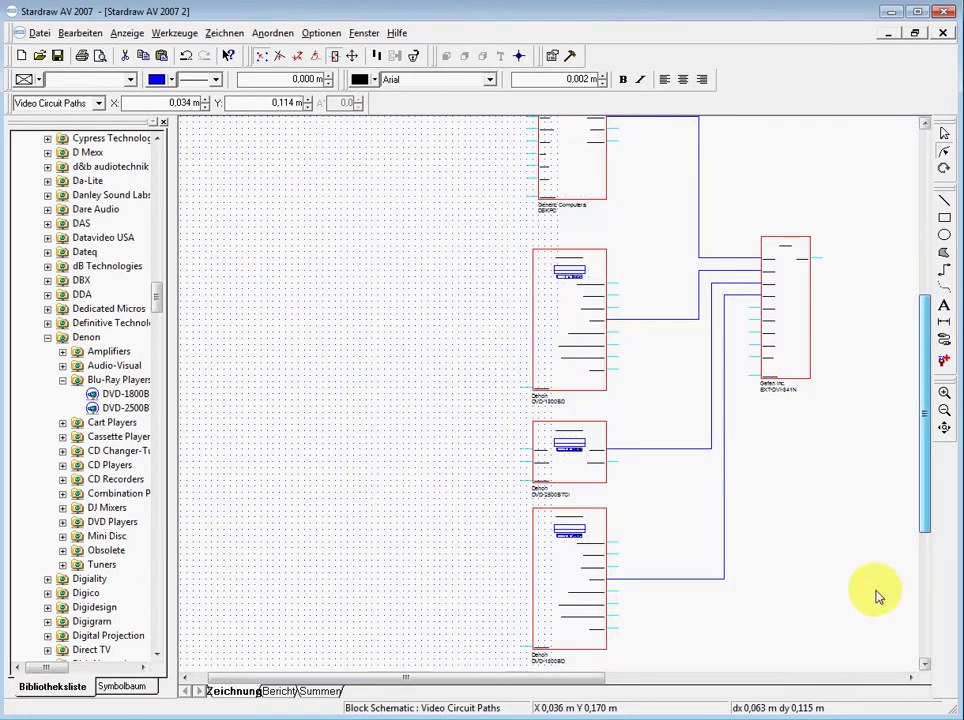
{"action": "scroll", "coordinate": [742, 447], "scroll_direction": "down", "scroll_amount": 1}
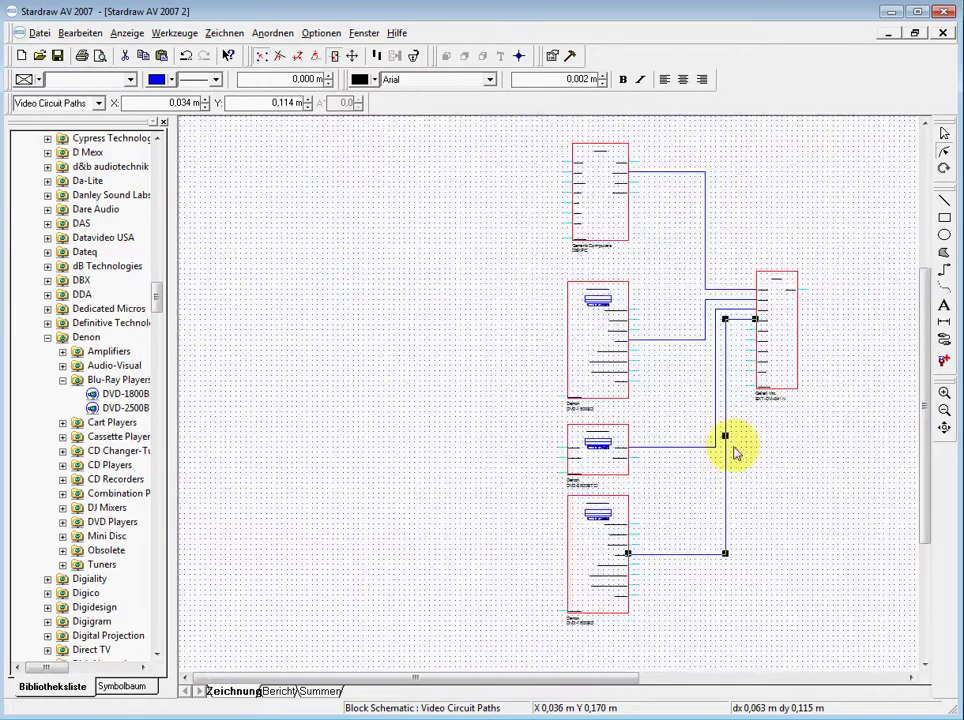
Place the A3 Portrait title block from the metric paper sizes in My Libraries around the schematic.
{"action": "scroll", "coordinate": [732, 448], "scroll_direction": "down", "scroll_amount": 1}
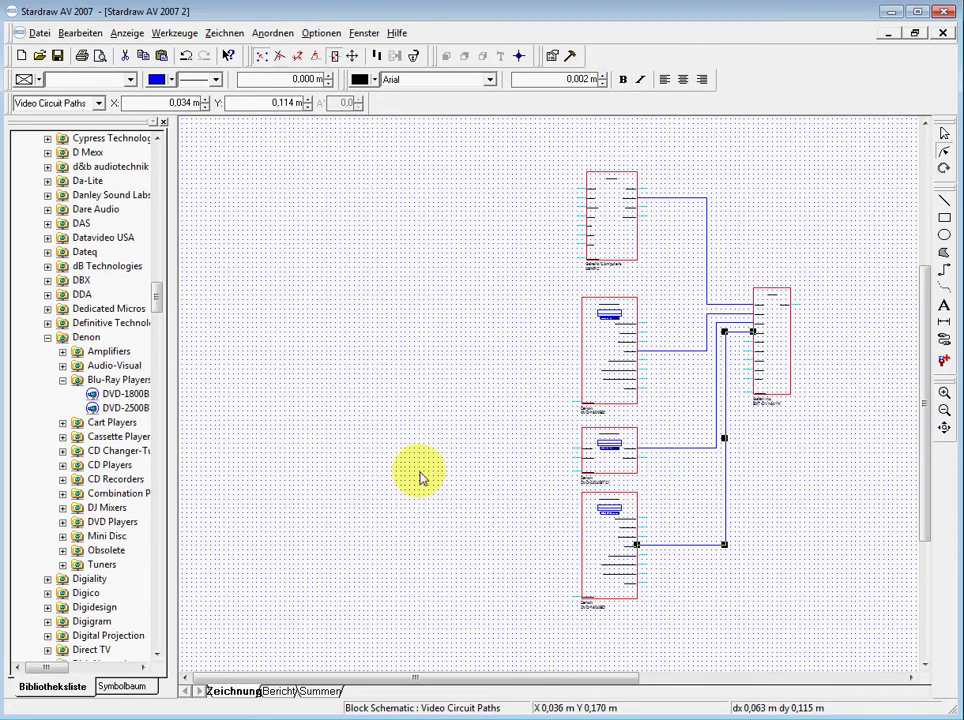
{"action": "left_click_drag", "start_coordinate": [158, 300], "coordinate": [176, 140]}
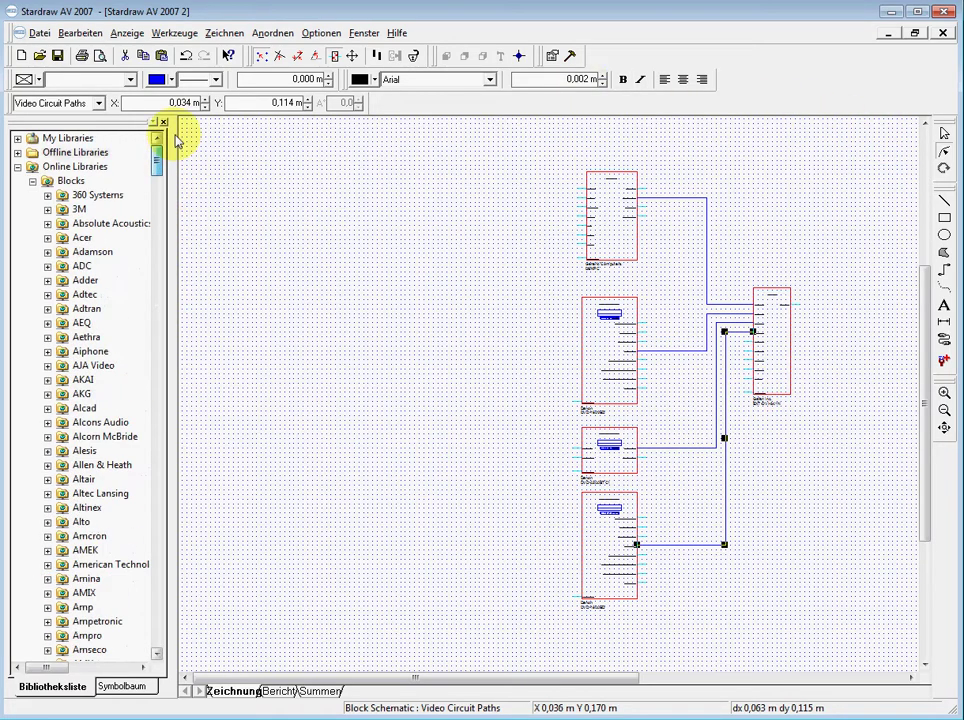
{"action": "left_click", "coordinate": [18, 139]}
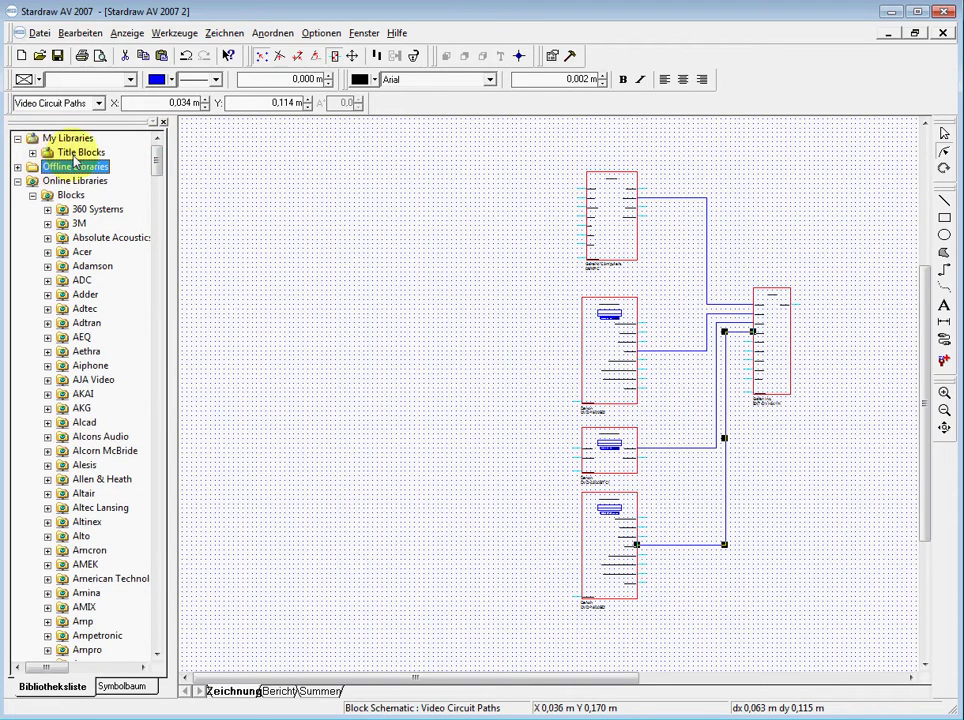
{"action": "left_click", "coordinate": [33, 152]}
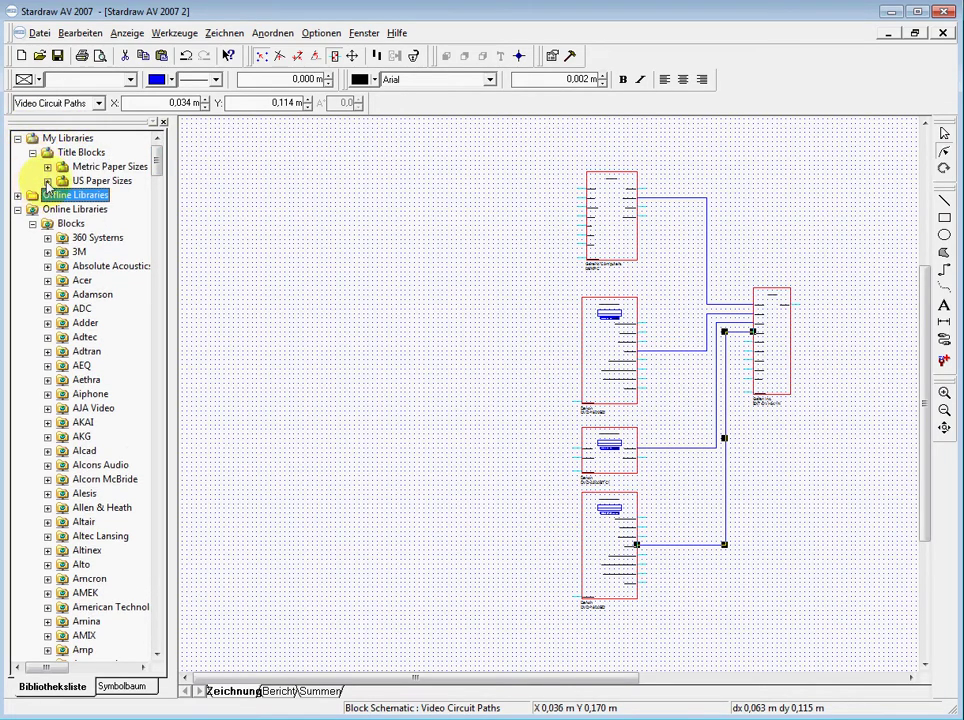
{"action": "left_click", "coordinate": [47, 181]}
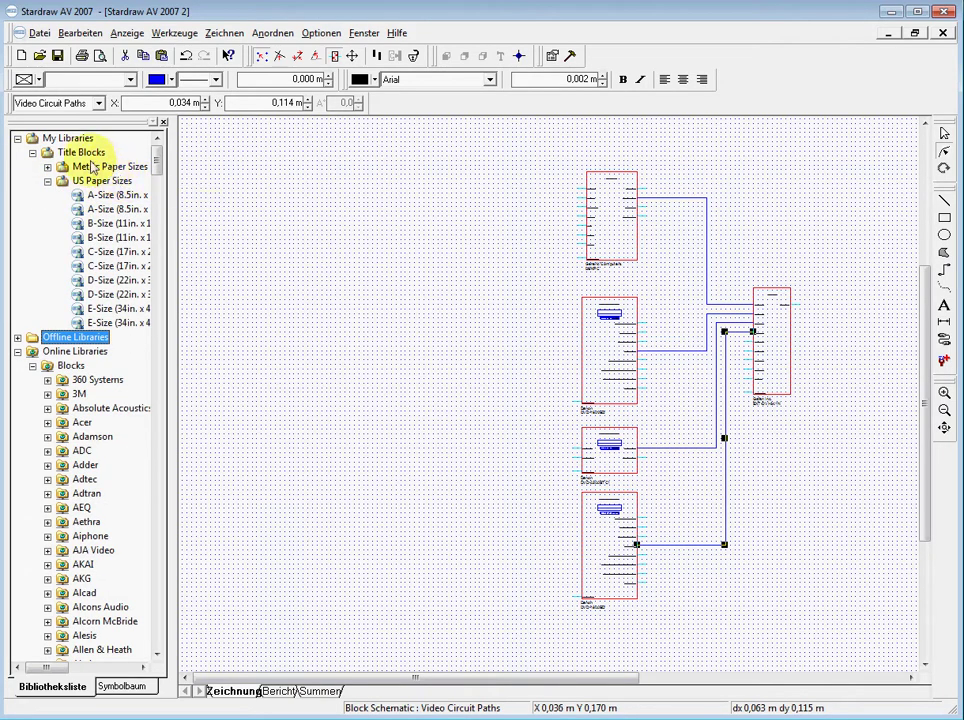
{"action": "left_click", "coordinate": [47, 167]}
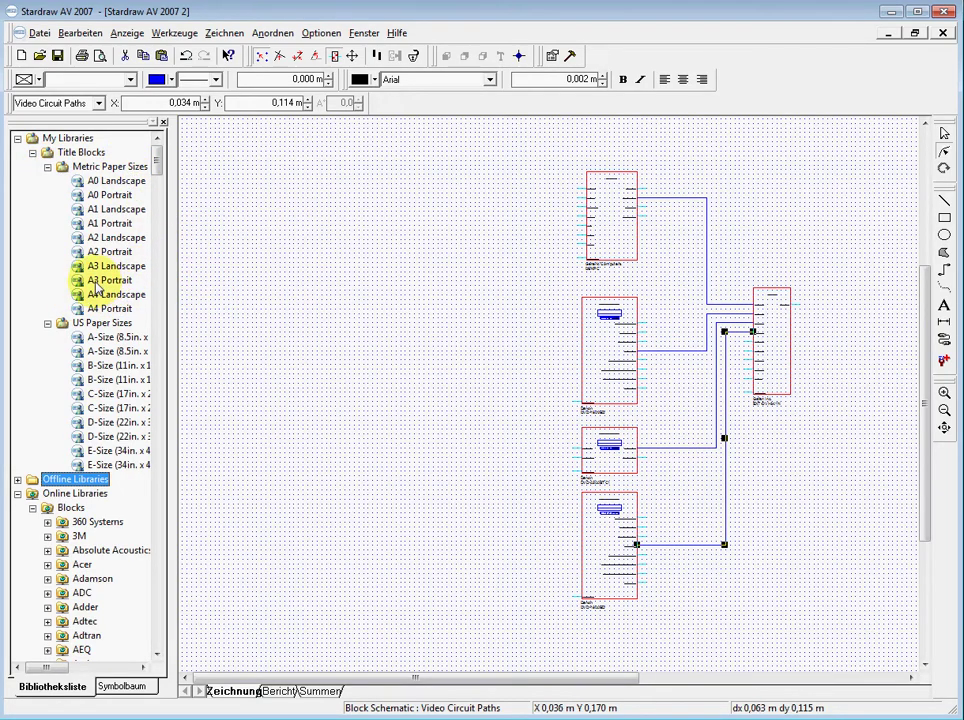
{"action": "mouse_move", "coordinate": [97, 282]}
{"action": "left_mouse_down"}
{"action": "mouse_move", "coordinate": [138, 308]}
{"action": "mouse_move", "coordinate": [379, 275]}
{"action": "mouse_move", "coordinate": [300, 135]}
{"action": "left_mouse_up"}
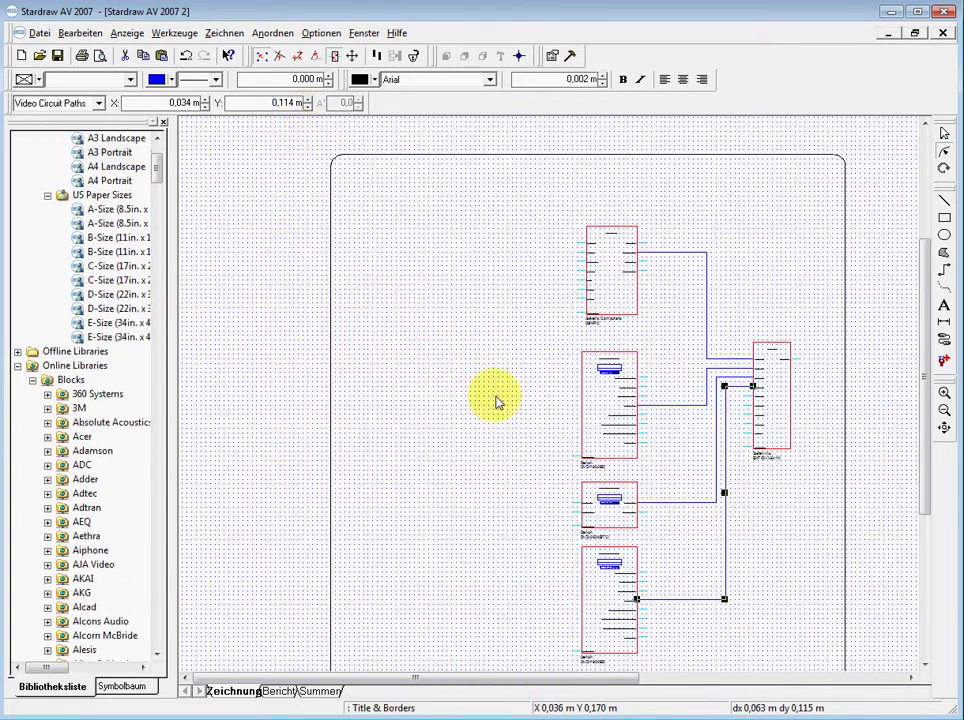
{"action": "scroll", "coordinate": [498, 403], "scroll_direction": "down", "scroll_amount": 3}
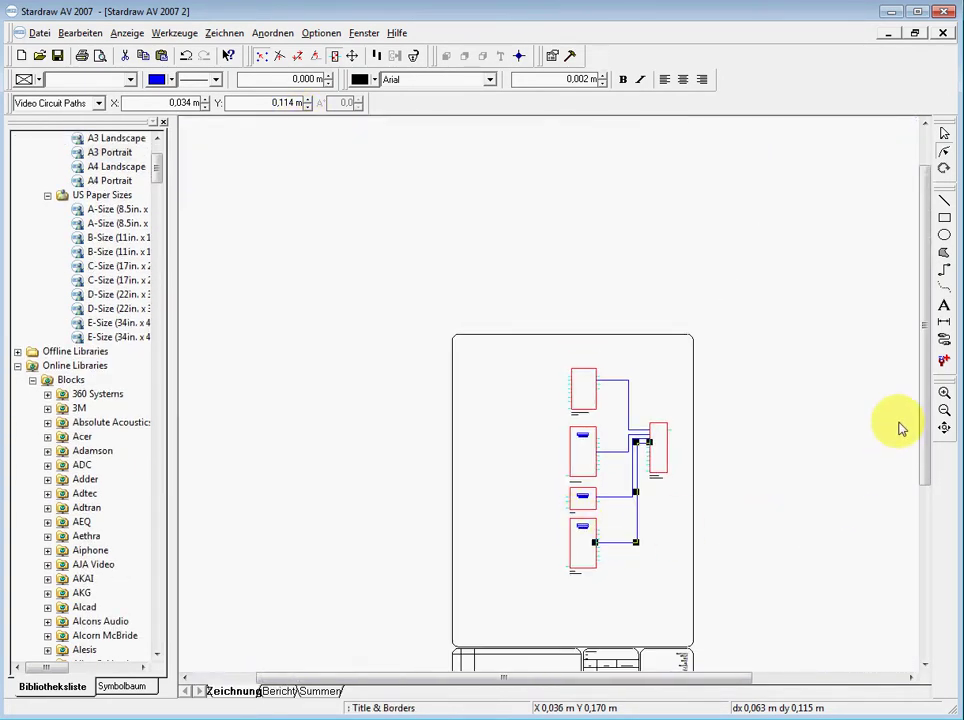
{"action": "left_click_drag", "start_coordinate": [925, 440], "coordinate": [936, 493]}
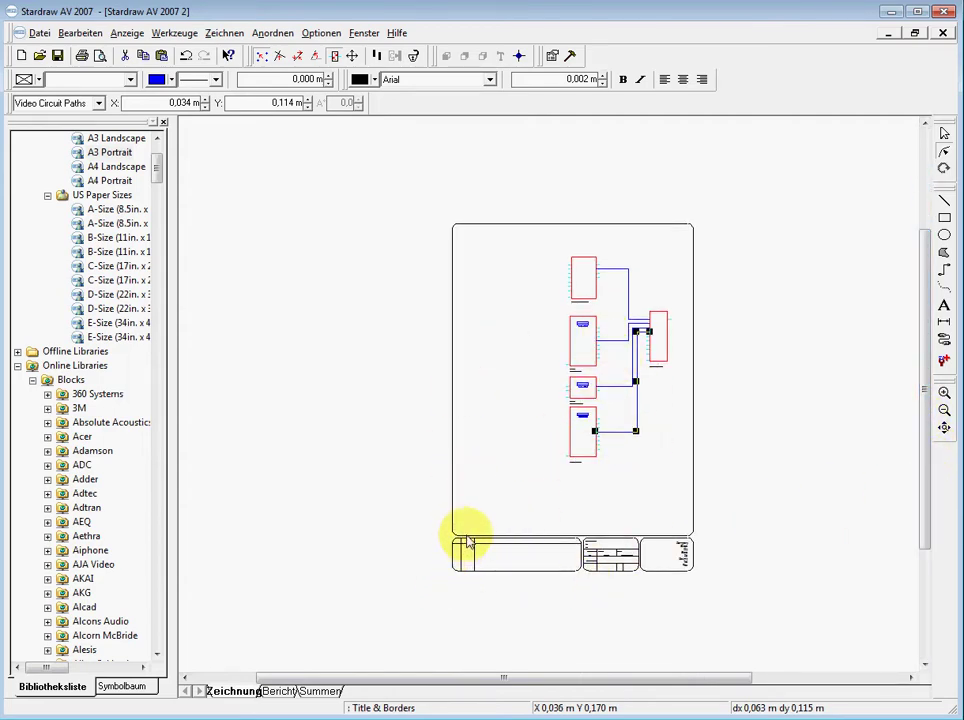
Allow symbol scaling (Symbole skalieren) and shrink the A3 Portrait title block to about 0,213 m by 0,308 m.
{"action": "left_click", "coordinate": [943, 135]}
{"action": "key", "text": "ctrl+a"}
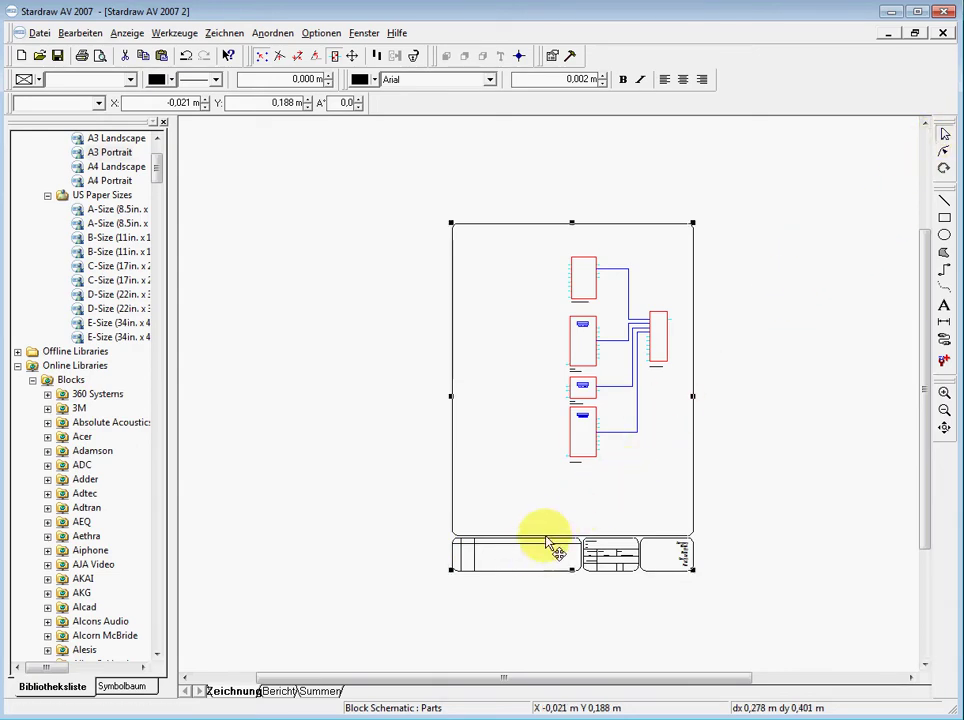
{"action": "left_click", "coordinate": [264, 36]}
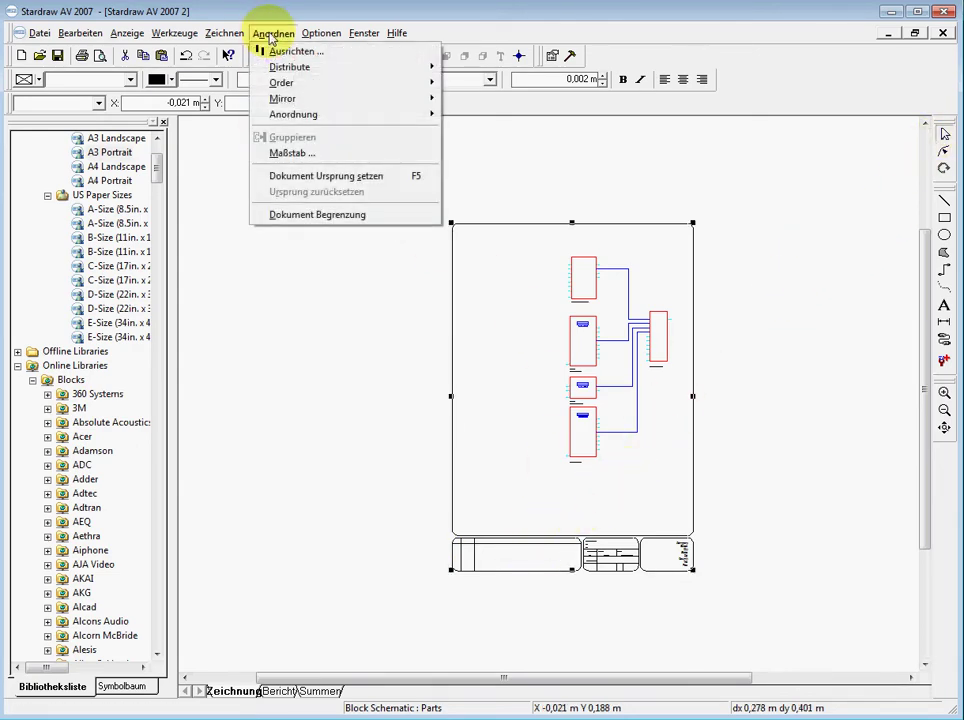
{"action": "mouse_move", "coordinate": [326, 40]}
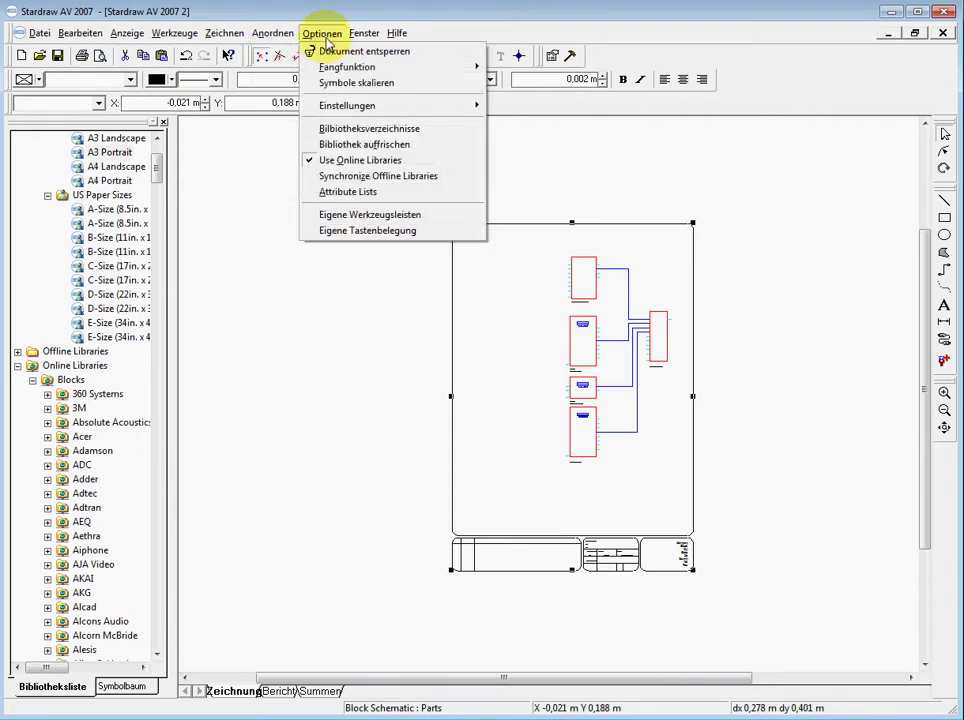
{"action": "left_click", "coordinate": [358, 88]}
{"action": "left_click", "coordinate": [322, 33]}
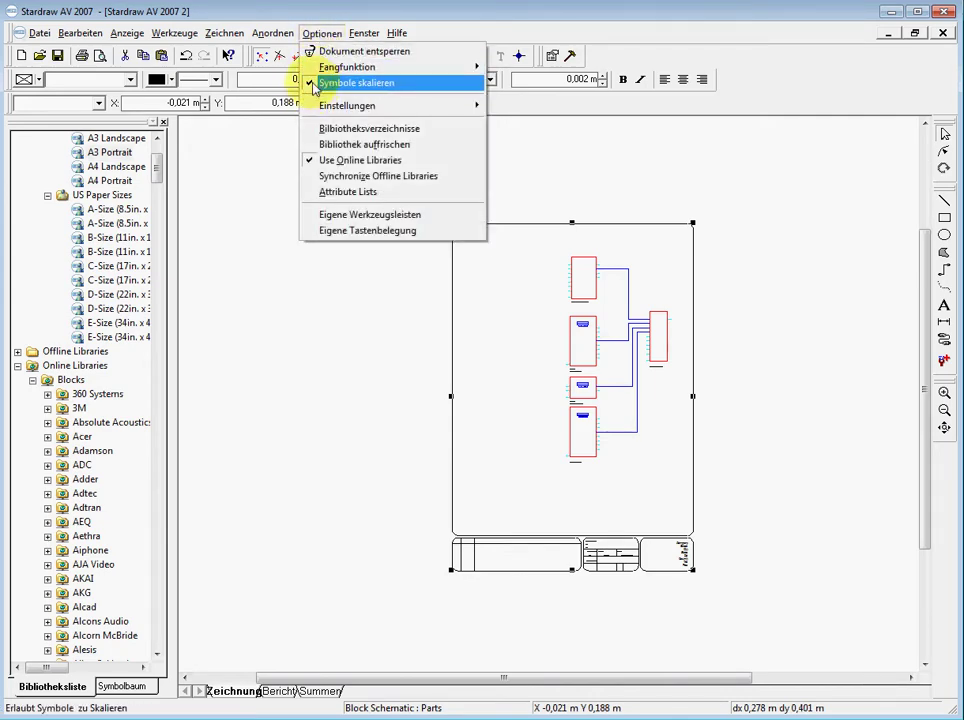
{"action": "left_click", "coordinate": [452, 575]}
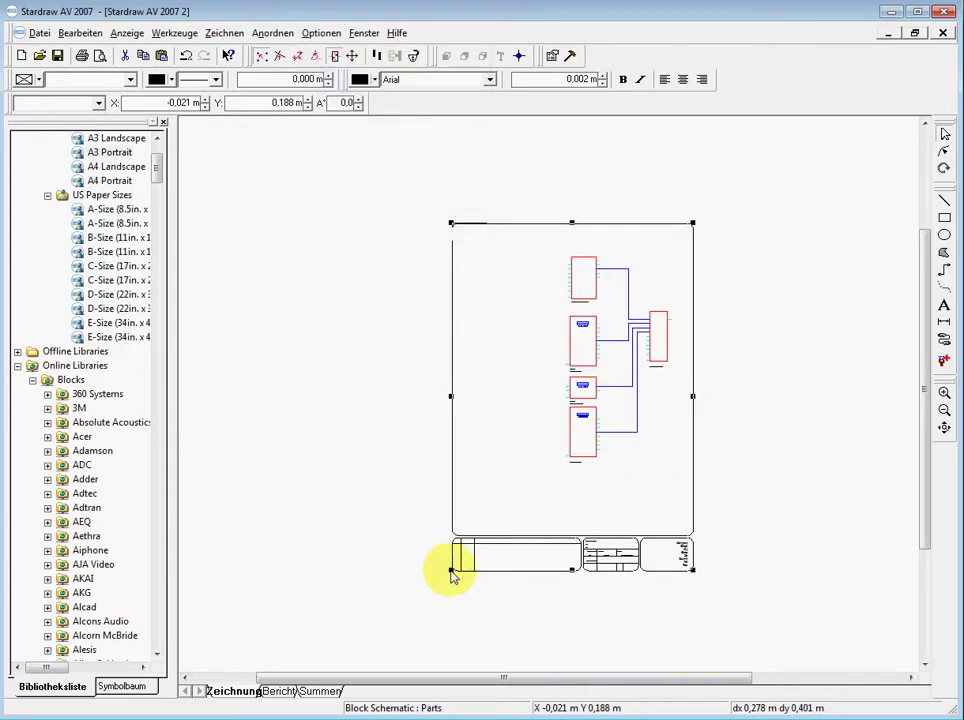
{"action": "mouse_move", "coordinate": [452, 575]}
{"action": "left_mouse_down"}
{"action": "mouse_move", "coordinate": [508, 519]}
{"action": "mouse_move", "coordinate": [483, 533]}
{"action": "mouse_move", "coordinate": [472, 437]}
{"action": "mouse_move", "coordinate": [445, 503]}
{"action": "mouse_move", "coordinate": [491, 447]}
{"action": "mouse_move", "coordinate": [430, 512]}
{"action": "mouse_move", "coordinate": [513, 423]}
{"action": "mouse_move", "coordinate": [486, 456]}
{"action": "left_mouse_up"}
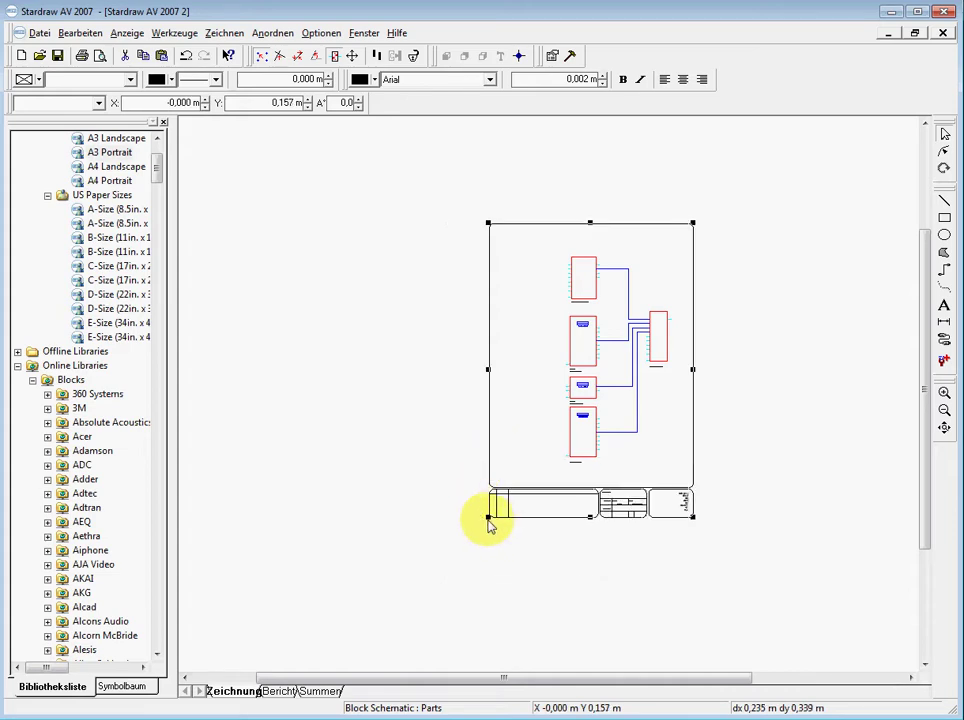
{"action": "left_click_drag", "start_coordinate": [489, 517], "coordinate": [508, 489]}
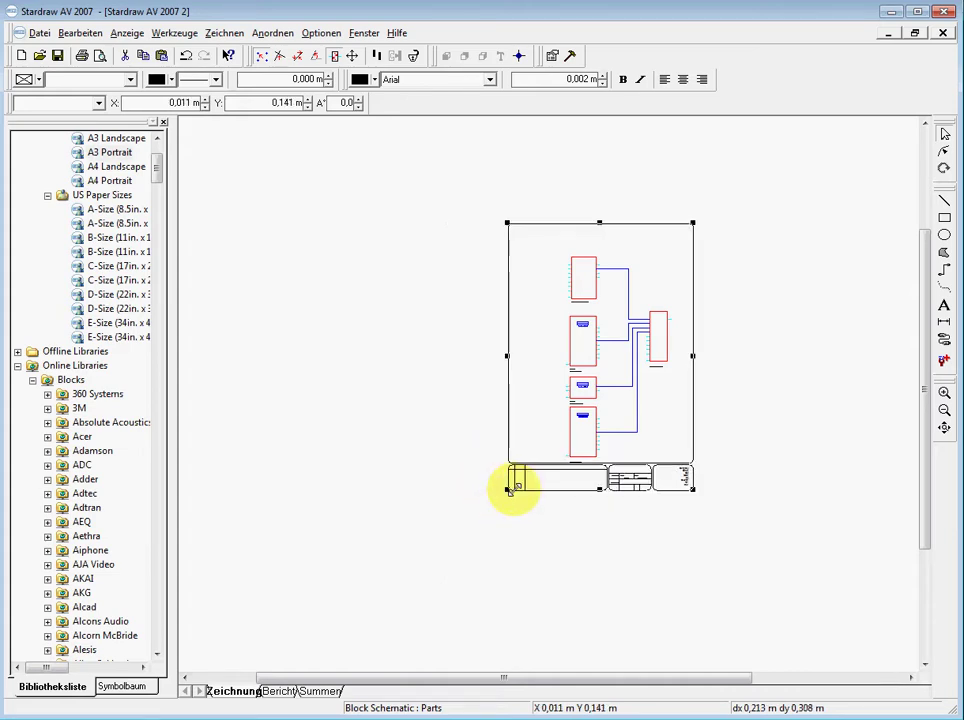
Nudge the title block down and right to X 0,028 m, Y 0,159 m and switch symbol scaling off again.
{"action": "left_click", "coordinate": [945, 134]}
{"action": "key", "text": "Down"}
{"action": "key", "text": "Down"}
{"action": "key", "text": "Down"}
{"action": "key", "text": "Down"}
{"action": "key", "text": "Down"}
{"action": "key", "text": "Down"}
{"action": "key", "text": "Down"}
{"action": "key", "text": "Down"}
{"action": "key", "text": "Down"}
{"action": "key", "text": "Down"}
{"action": "key", "text": "Down"}
{"action": "key", "text": "Down"}
{"action": "key", "text": "Down"}
{"action": "key", "text": "Down"}
{"action": "key", "text": "Down"}
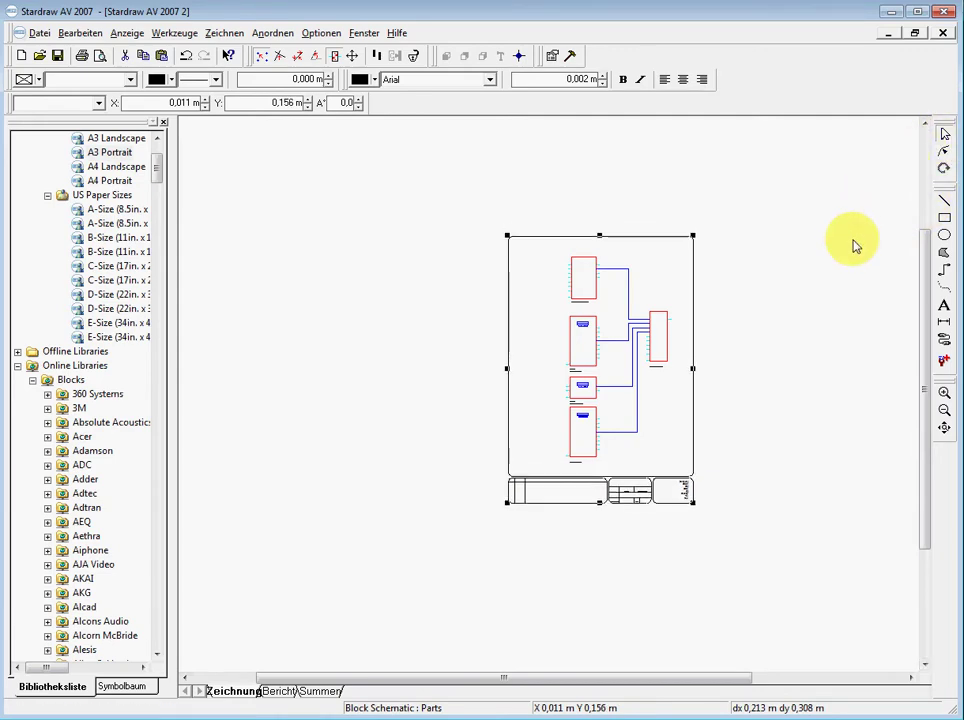
{"action": "key", "text": "Right"}
{"action": "key", "text": "Right"}
{"action": "key", "text": "Right"}
{"action": "key", "text": "Right"}
{"action": "key", "text": "Right"}
{"action": "key", "text": "Right"}
{"action": "key", "text": "Right"}
{"action": "key", "text": "Right"}
{"action": "key", "text": "Right"}
{"action": "key", "text": "Right"}
{"action": "key", "text": "Right"}
{"action": "key", "text": "Right"}
{"action": "key", "text": "Right"}
{"action": "key", "text": "Right"}
{"action": "key", "text": "Right"}
{"action": "key", "text": "Down"}
{"action": "key", "text": "Down"}
{"action": "key", "text": "Down"}
{"action": "key", "text": "Right"}
{"action": "key", "text": "Right"}
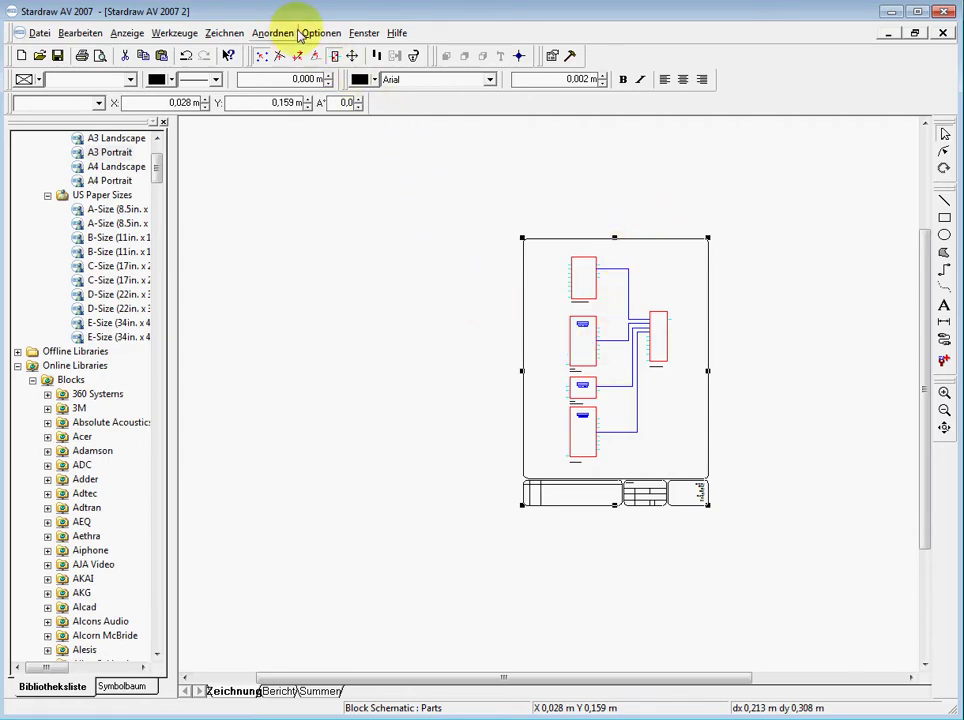
{"action": "left_click", "coordinate": [321, 33]}
{"action": "left_click", "coordinate": [332, 83]}
Open the A3 Portrait title block's properties and enter the client's name in the Client attribute.
{"action": "scroll", "coordinate": [657, 440], "scroll_direction": "up", "scroll_amount": 4}
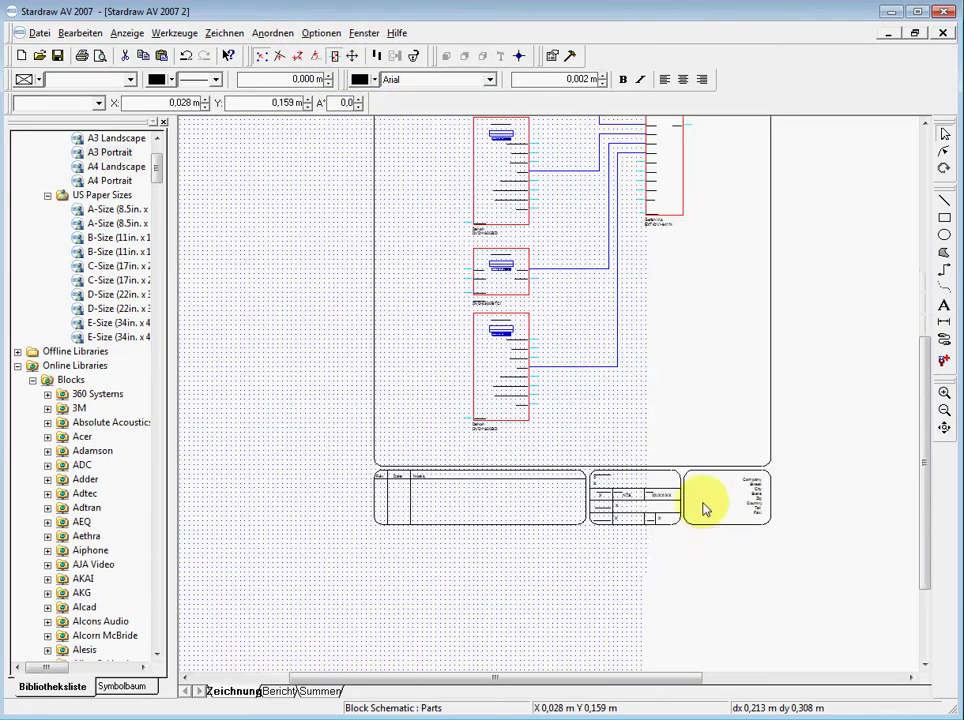
{"action": "scroll", "coordinate": [673, 516], "scroll_direction": "up", "scroll_amount": 3}
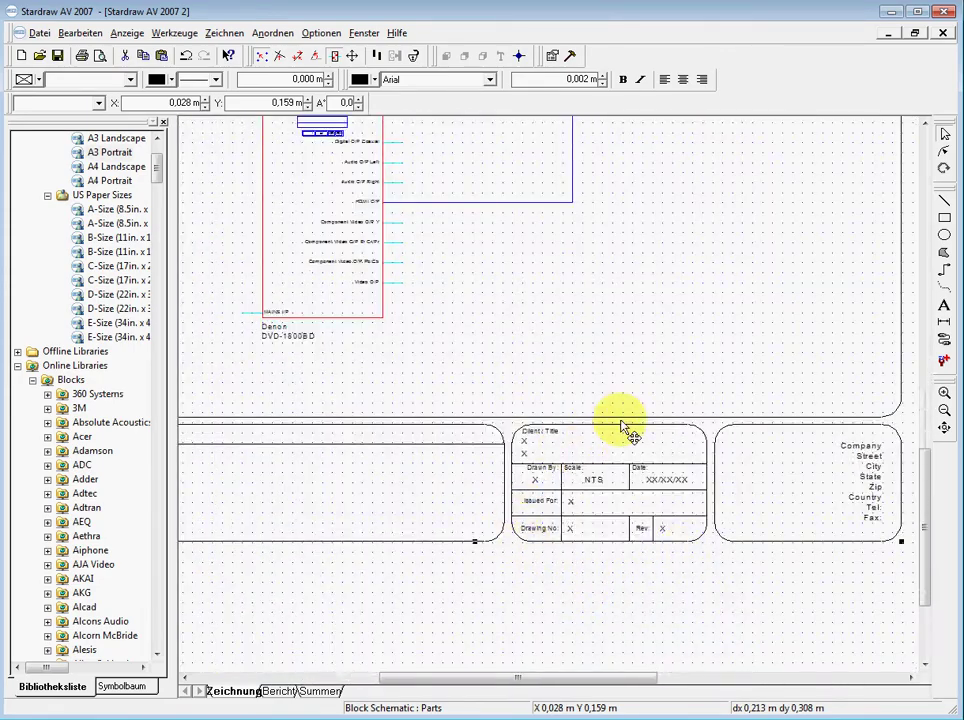
{"action": "double_click", "coordinate": [555, 468]}
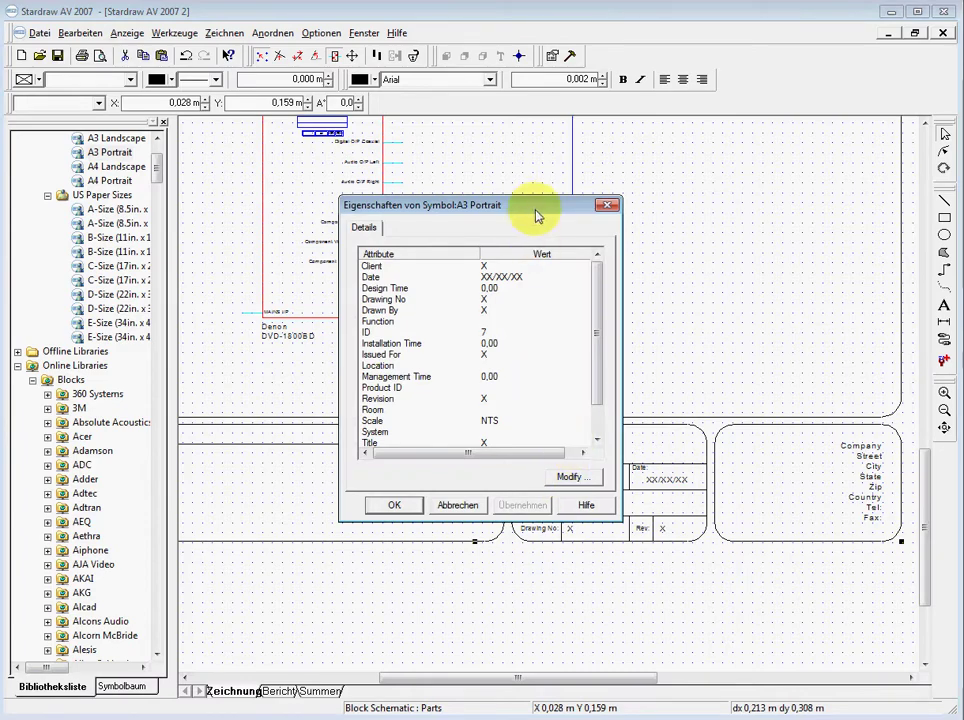
{"action": "left_click_drag", "start_coordinate": [538, 211], "coordinate": [414, 298]}
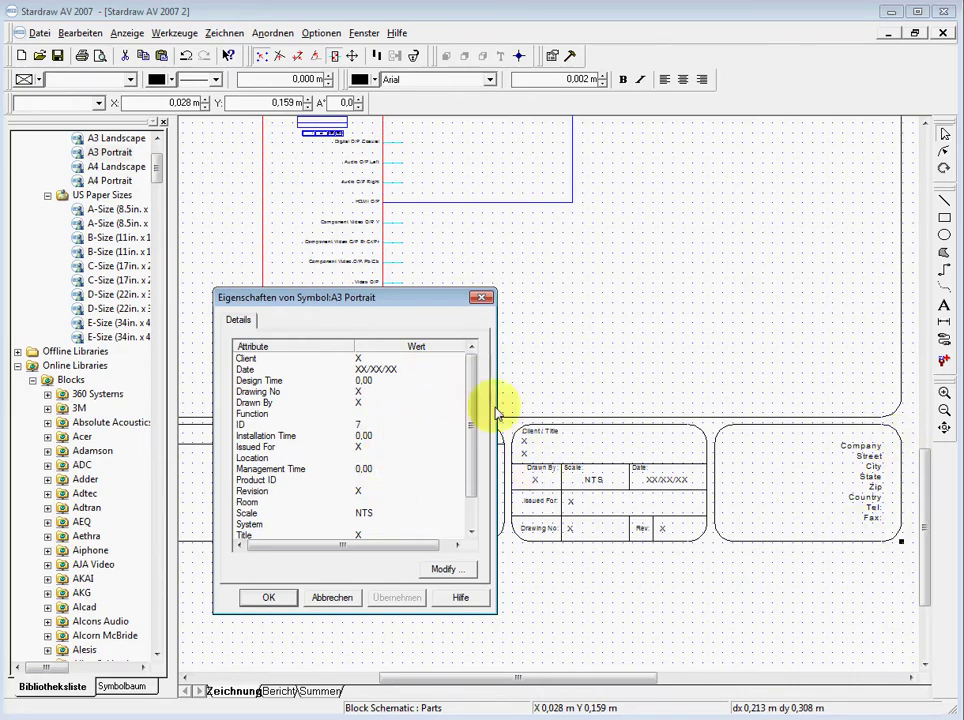
{"action": "left_click", "coordinate": [361, 358]}
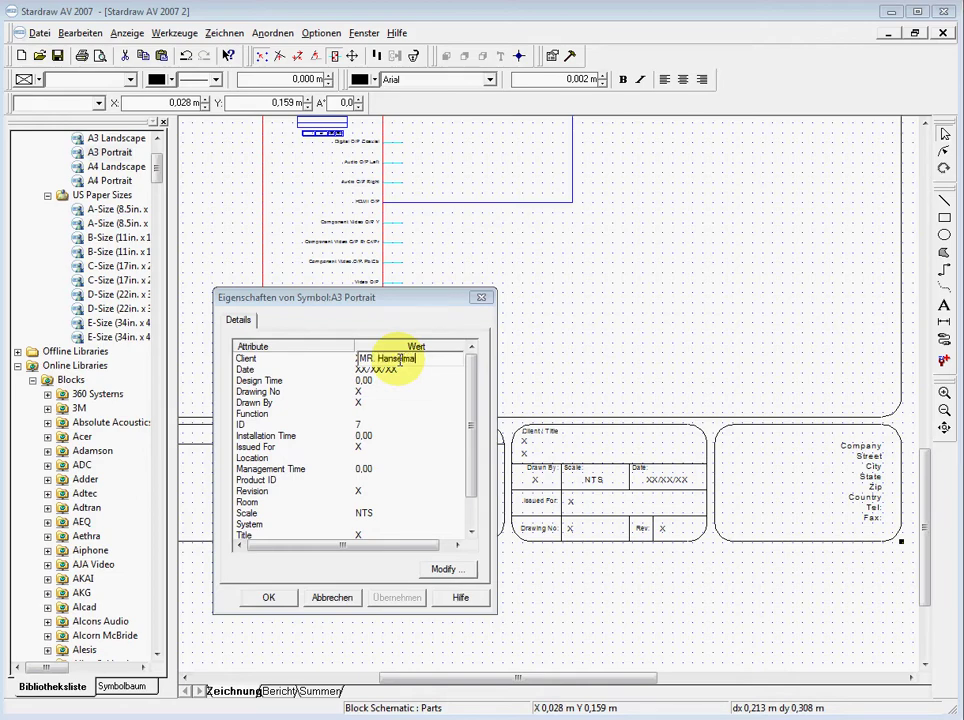
{"action": "key", "text": "Return"}
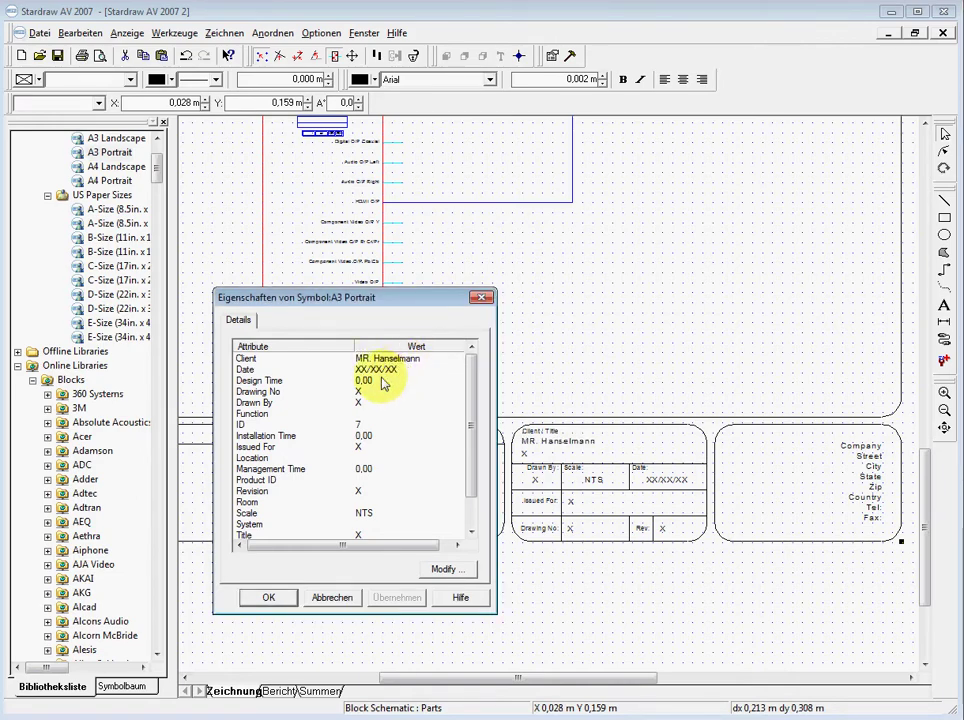
Set the title block's Date to 25.10.2010 and its Drawing No to 1.0.
{"action": "left_click", "coordinate": [378, 371]}
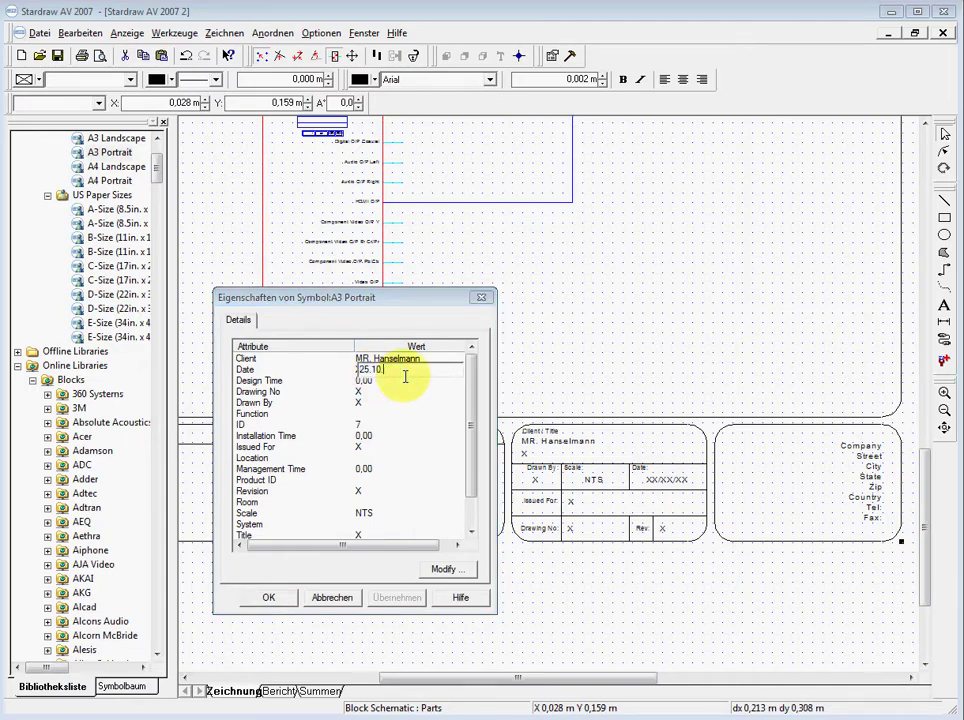
{"action": "type", "text": "25.10.2010"}
{"action": "key", "text": "Return"}
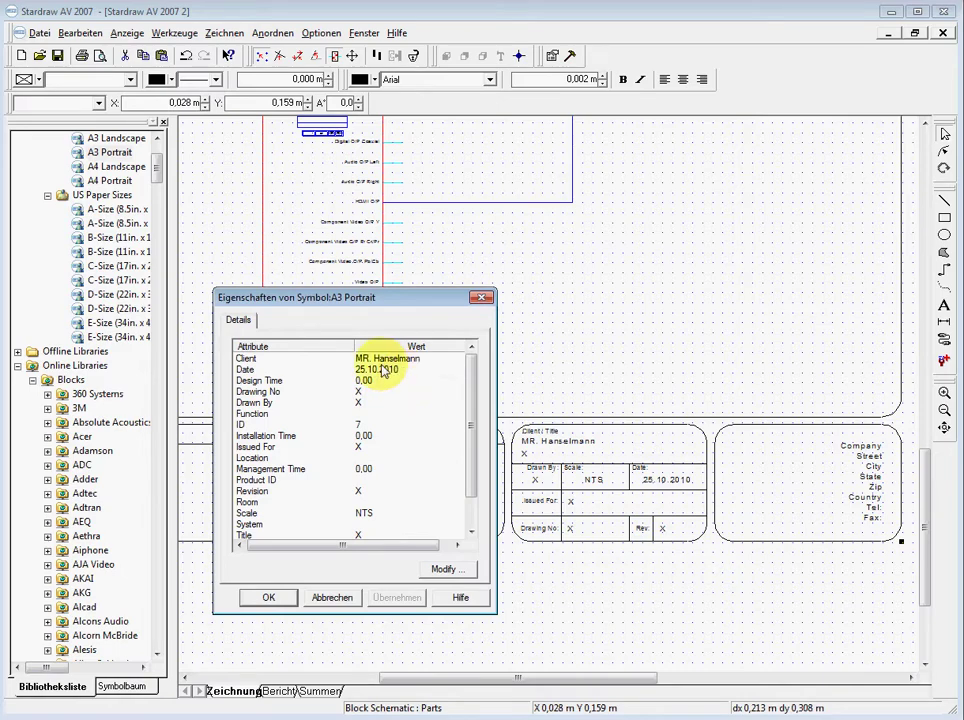
{"action": "left_click", "coordinate": [360, 391]}
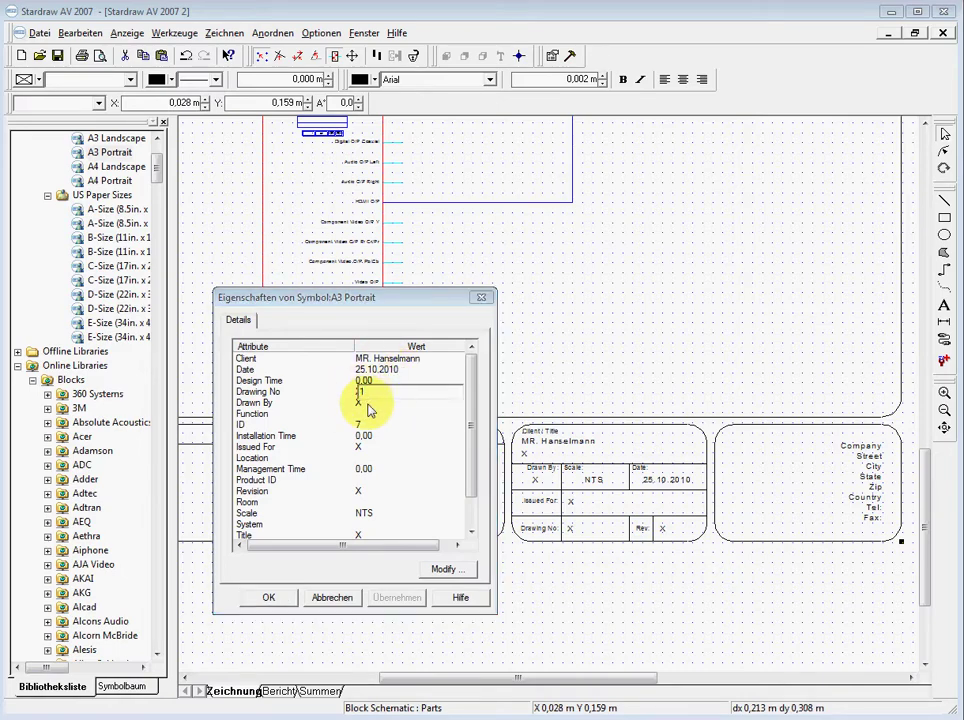
{"action": "type", "text": "1.0"}
{"action": "key", "text": "Return"}
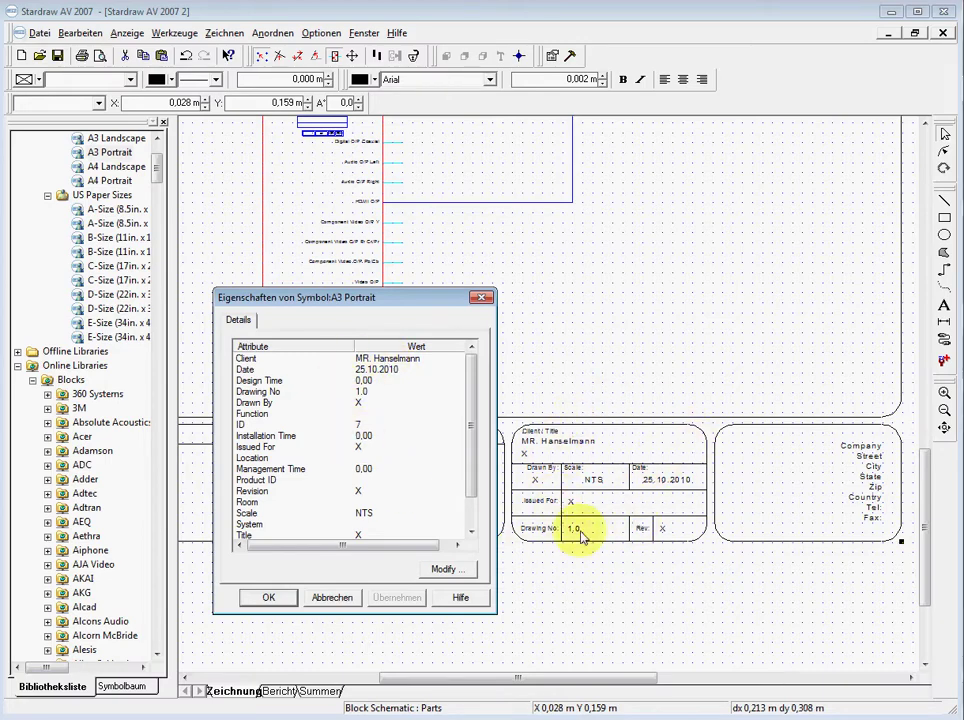
Enter the drafter's initials for Drawn By and set Issued For to COMM-TEC.
{"action": "left_click", "coordinate": [360, 402]}
{"action": "type", "text": "SMR"}
{"action": "key", "text": "Return"}
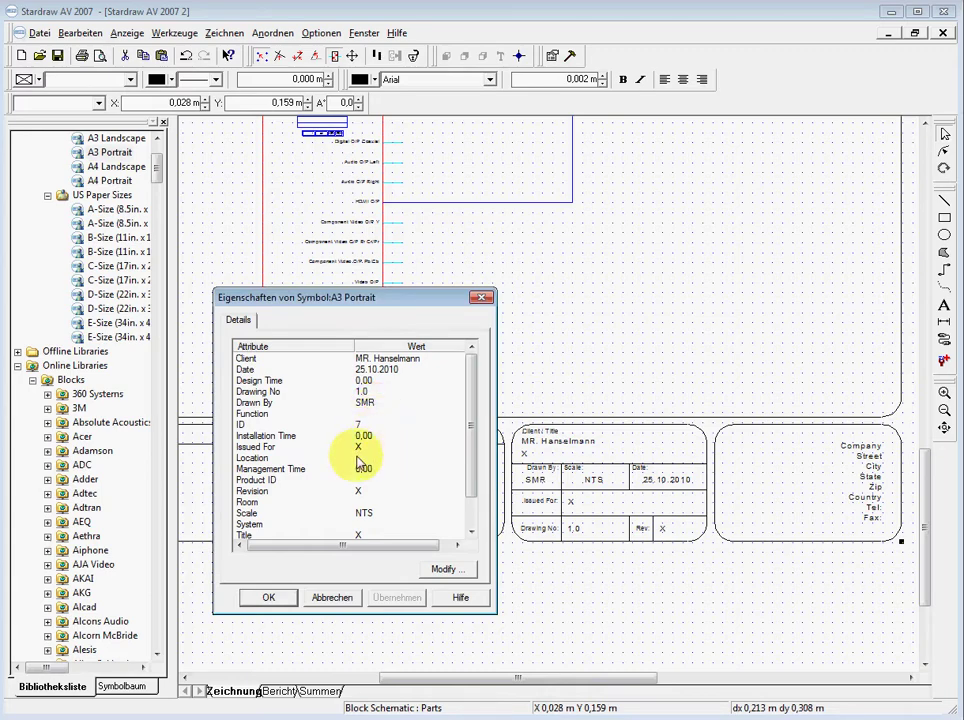
{"action": "left_click", "coordinate": [363, 447]}
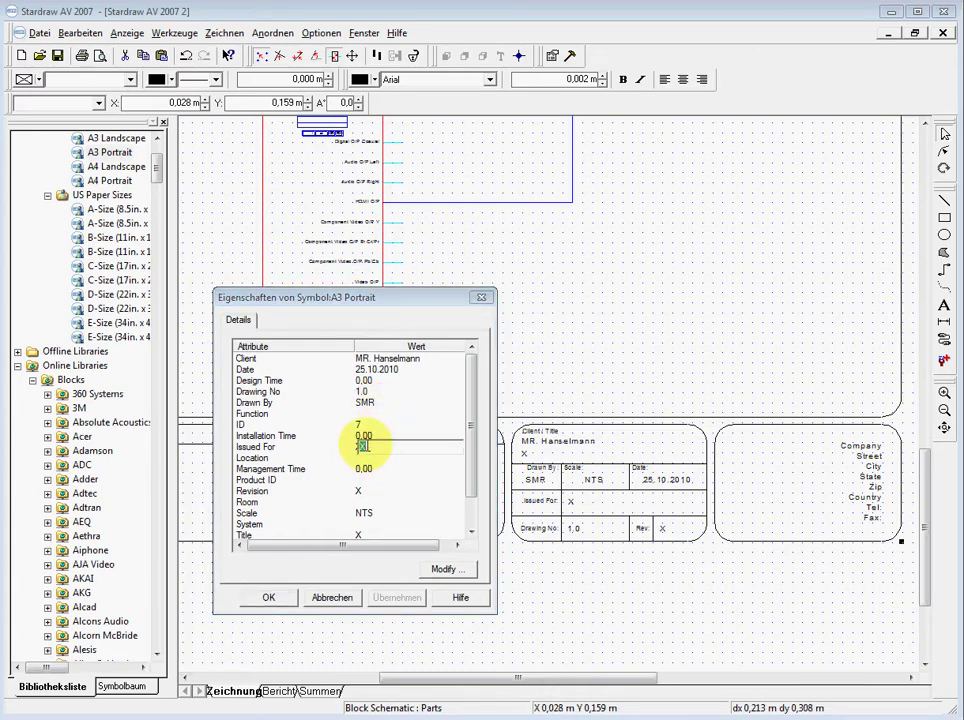
{"action": "type", "text": "COMM-TEC"}
{"action": "key", "text": "Return"}
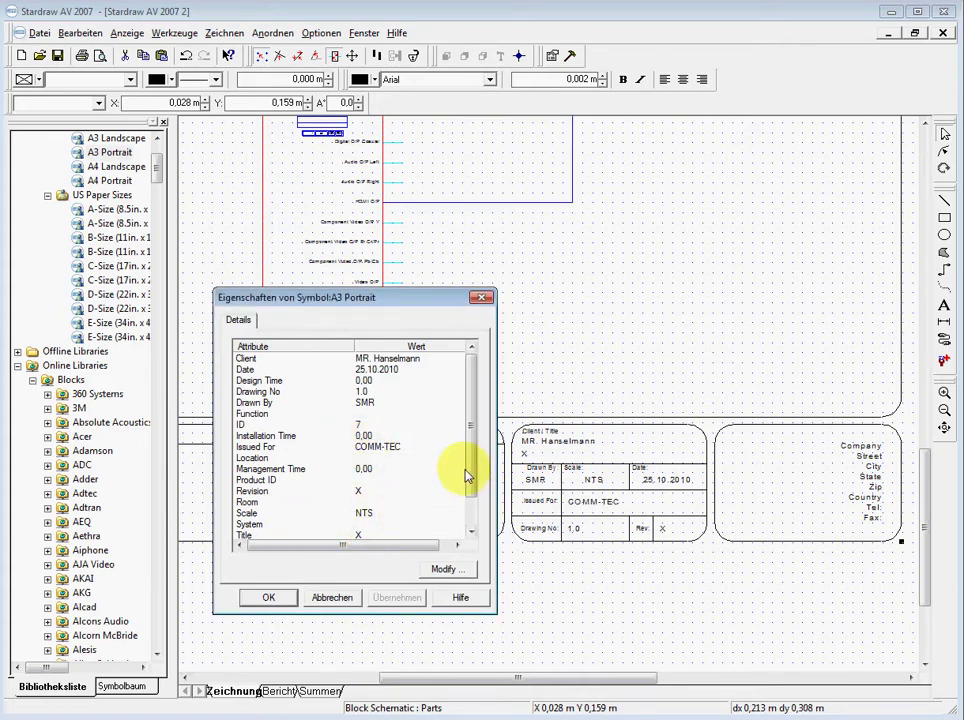
Set the title block's Title to Demoroom and apply the edited properties.
{"action": "scroll", "coordinate": [474, 485], "scroll_direction": "down", "scroll_amount": 1}
{"action": "left_click_drag", "start_coordinate": [474, 485], "coordinate": [478, 510]}
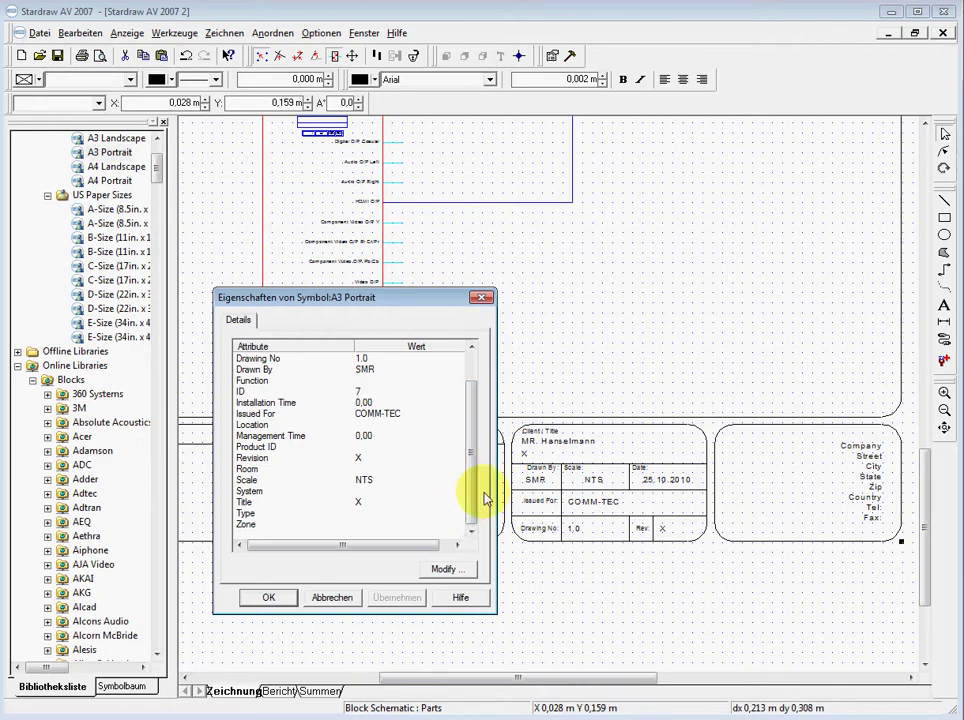
{"action": "left_click", "coordinate": [361, 501]}
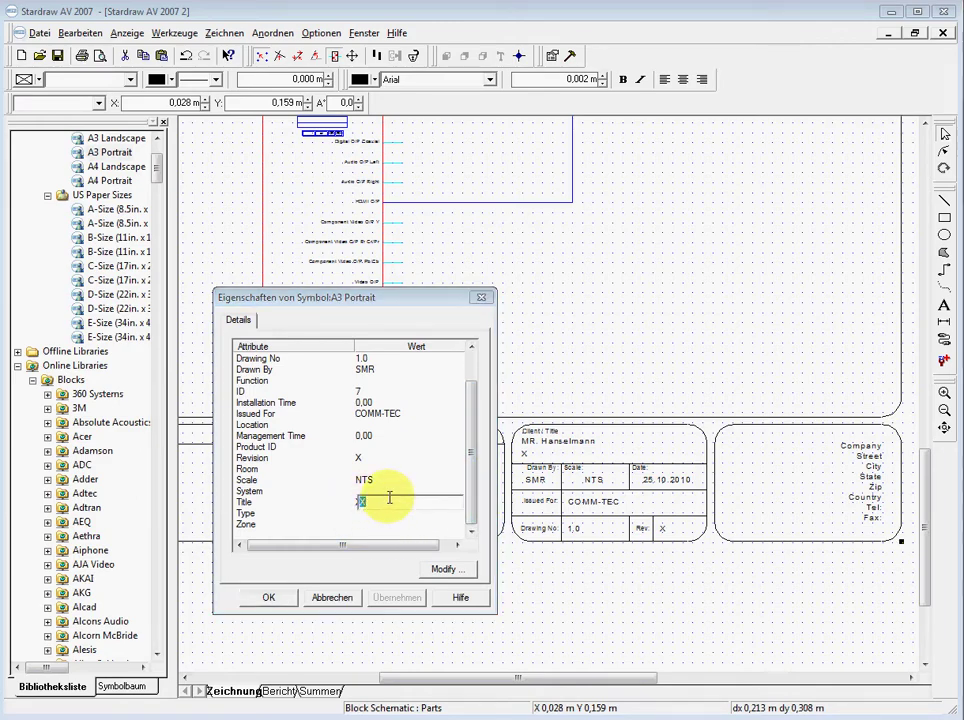
{"action": "type", "text": "Demon"}
{"action": "key", "text": "Return"}
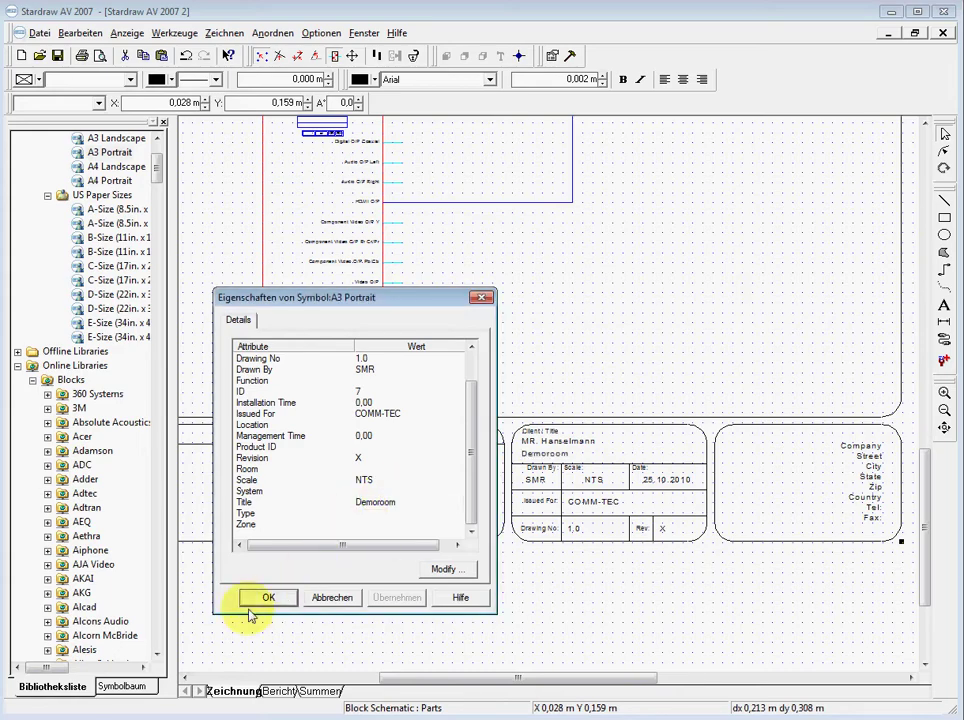
{"action": "left_click", "coordinate": [266, 597]}
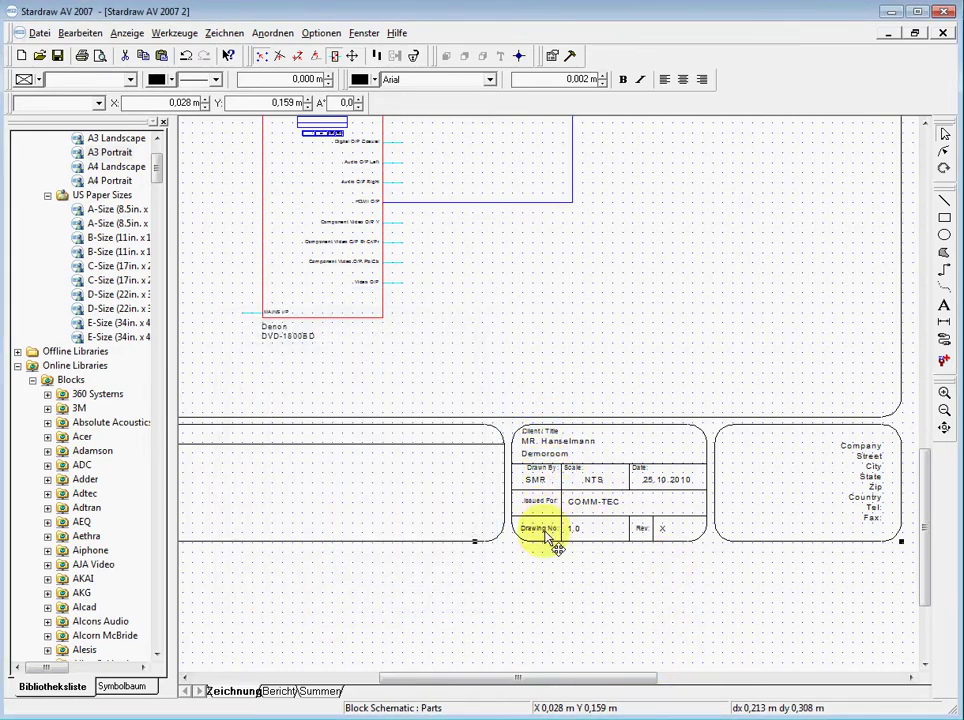
Shift the A3 Portrait title block slightly downward to Y 0,161 m.
{"action": "left_click", "coordinate": [484, 451]}
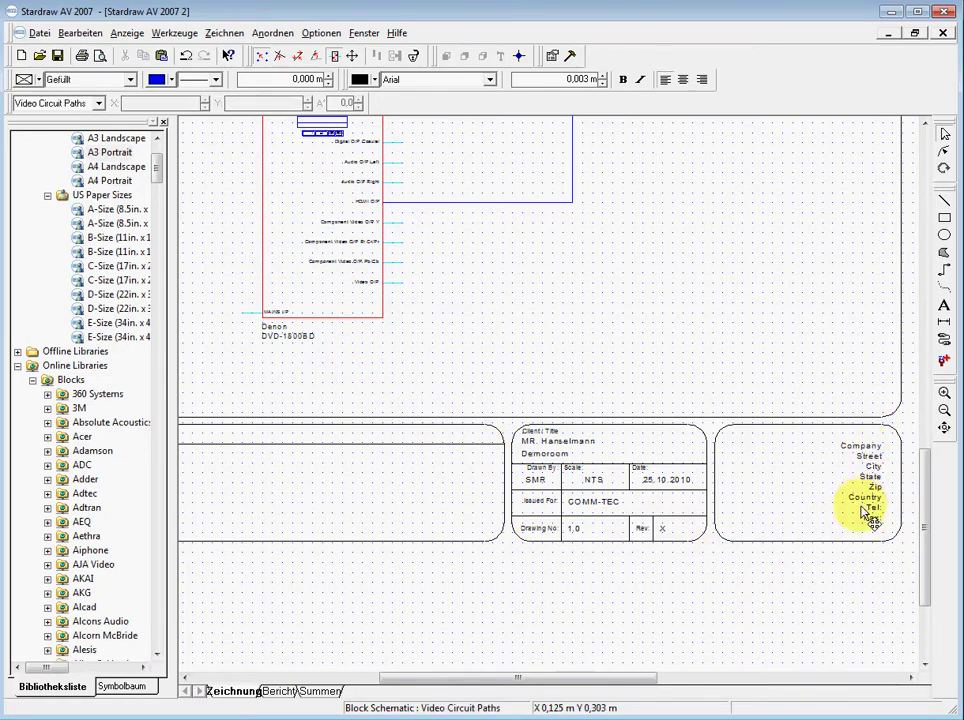
{"action": "left_click", "coordinate": [866, 466]}
{"action": "mouse_move", "coordinate": [878, 486]}
{"action": "left_mouse_down"}
{"action": "mouse_move", "coordinate": [880, 510]}
{"action": "mouse_move", "coordinate": [873, 469]}
{"action": "mouse_move", "coordinate": [876, 482]}
{"action": "left_mouse_up"}
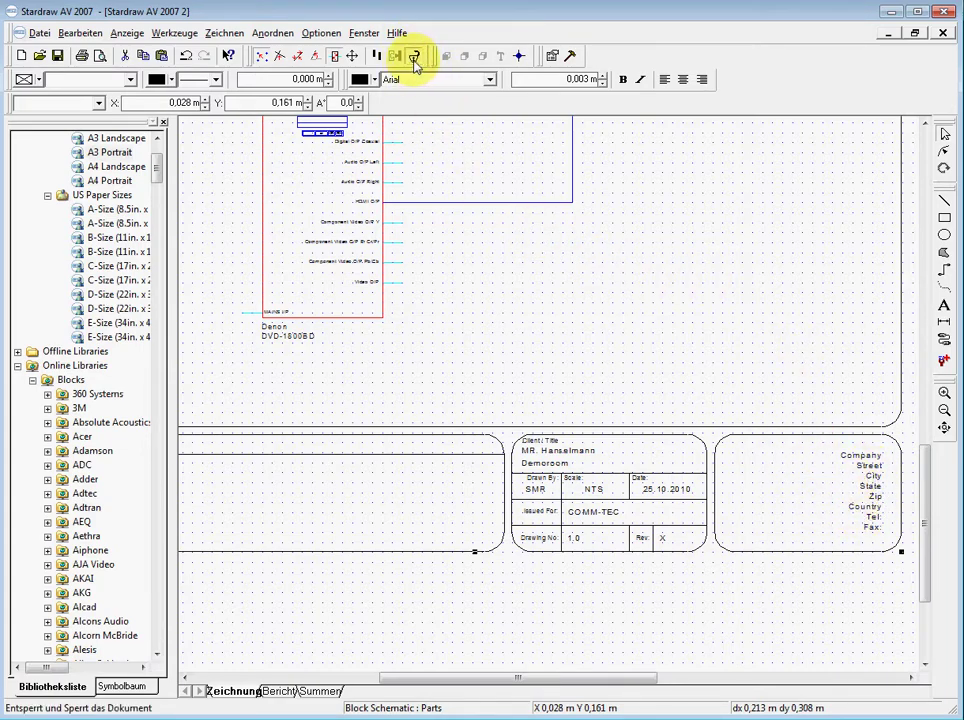
Unlock the document and reduce the title block's company address text to only "Fax:".
{"action": "left_click", "coordinate": [414, 57]}
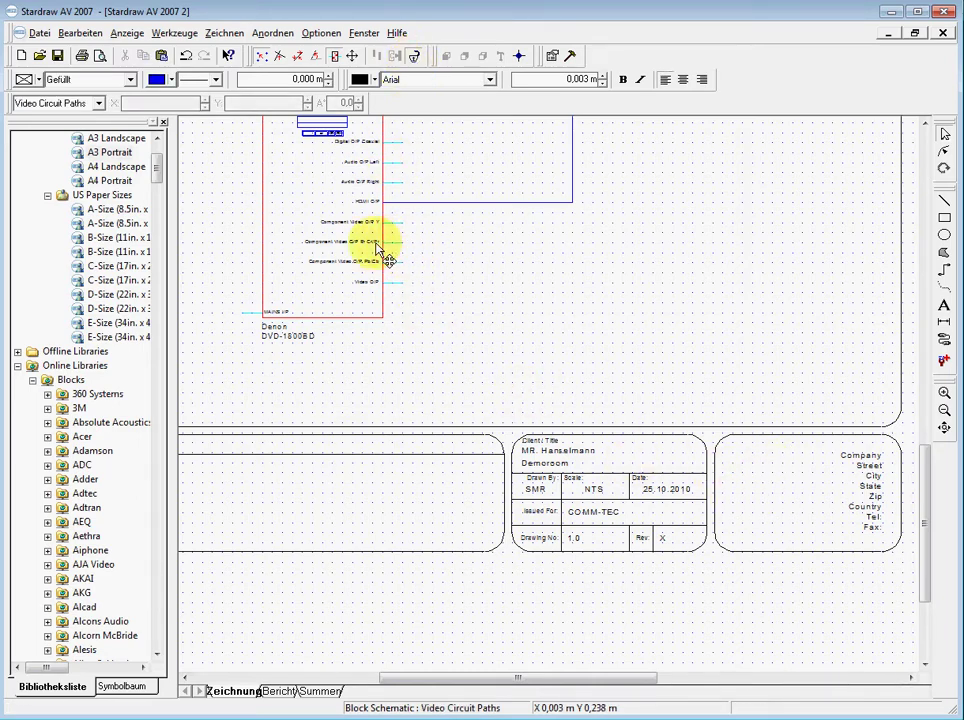
{"action": "left_click", "coordinate": [876, 495]}
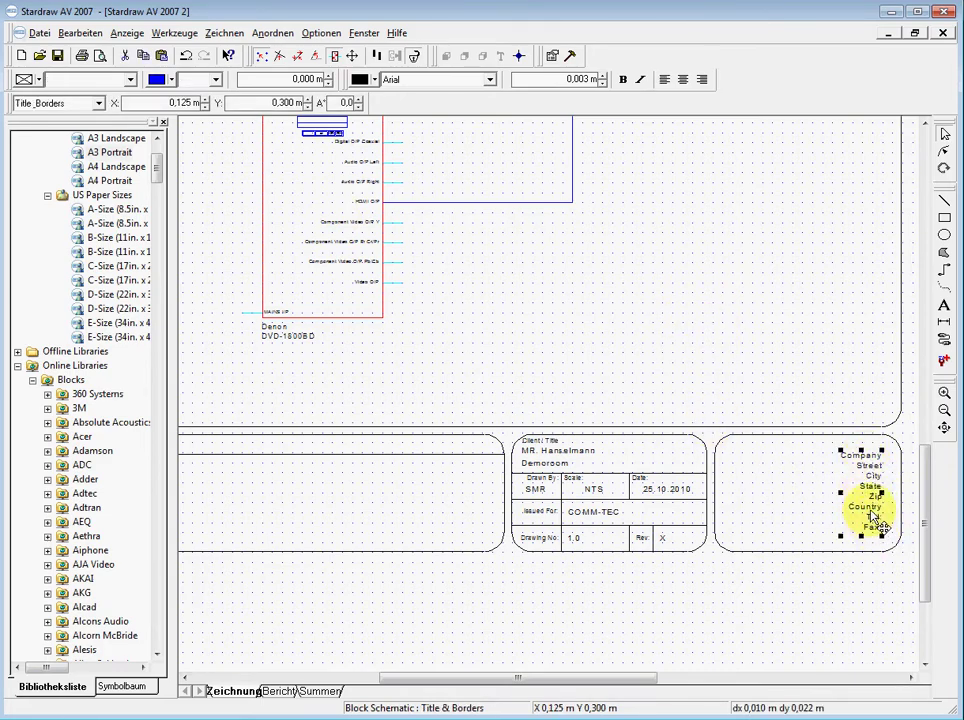
{"action": "double_click", "coordinate": [876, 487]}
{"action": "left_click", "coordinate": [421, 335]}
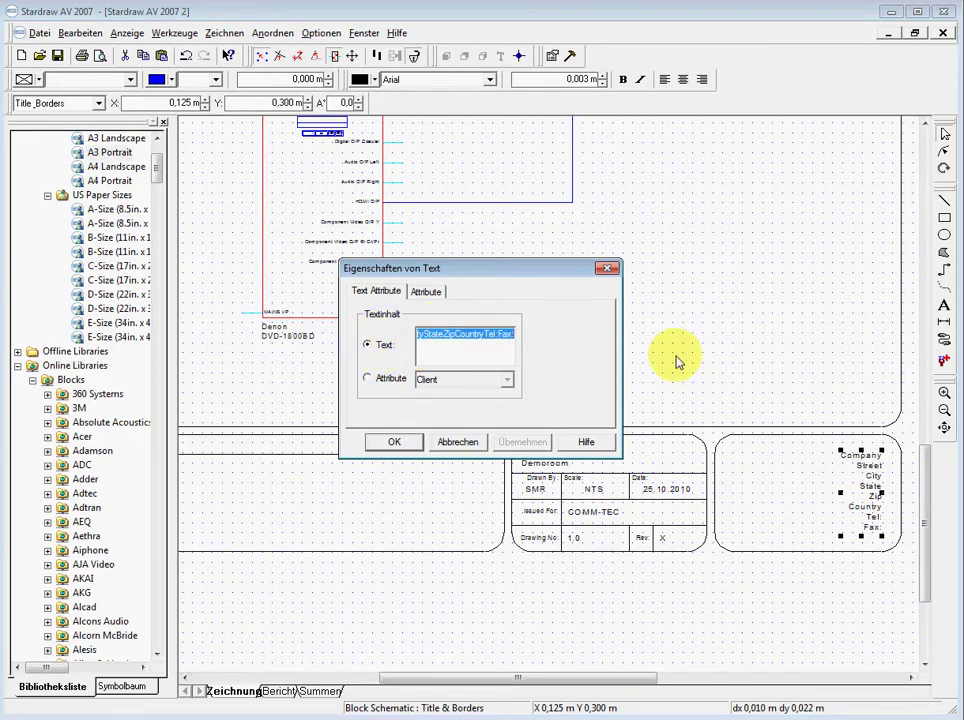
{"action": "key", "text": "Delete"}
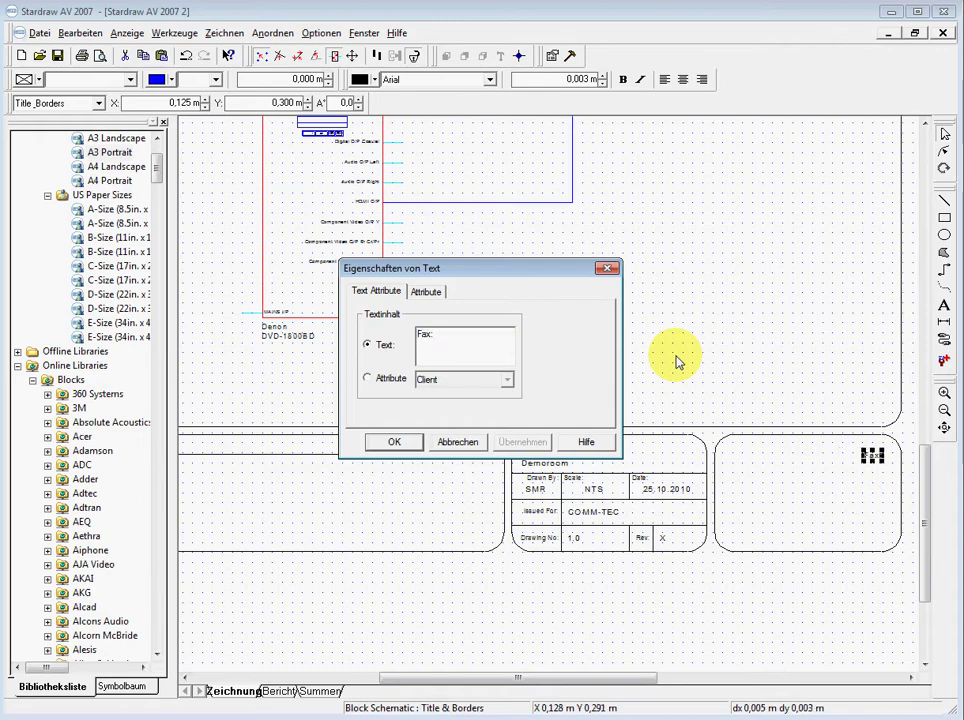
{"action": "left_click", "coordinate": [394, 442]}
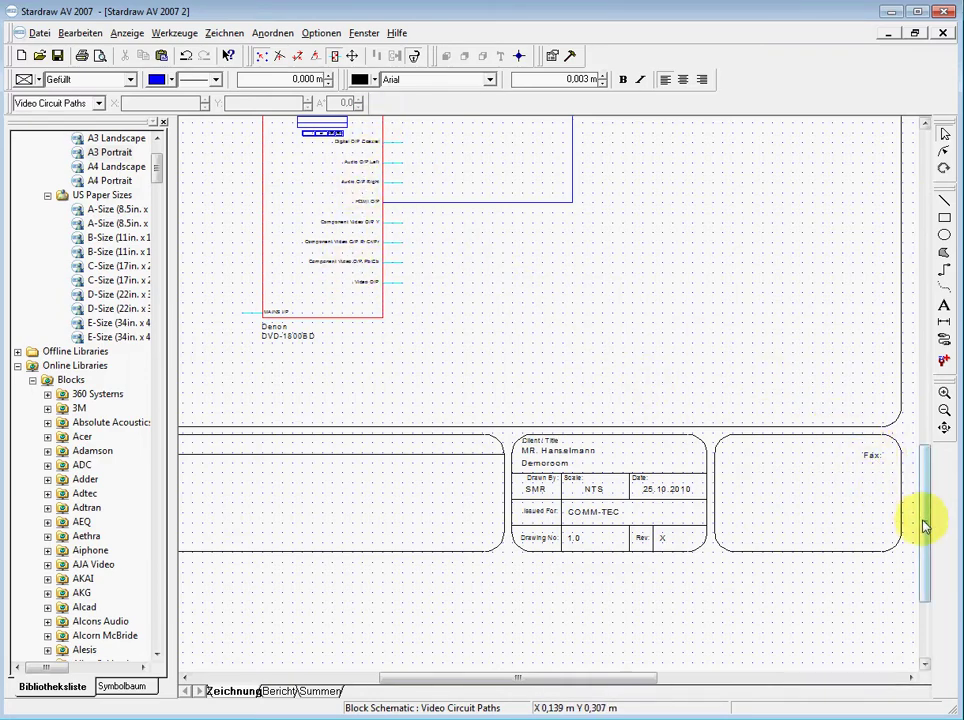
Rename the lower DVD-1800BD's Audio O/P Right label to Optical Link and lock the document again.
{"action": "mouse_move", "coordinate": [924, 527]}
{"action": "left_mouse_down"}
{"action": "mouse_move", "coordinate": [930, 495]}
{"action": "mouse_move", "coordinate": [908, 454]}
{"action": "left_mouse_up"}
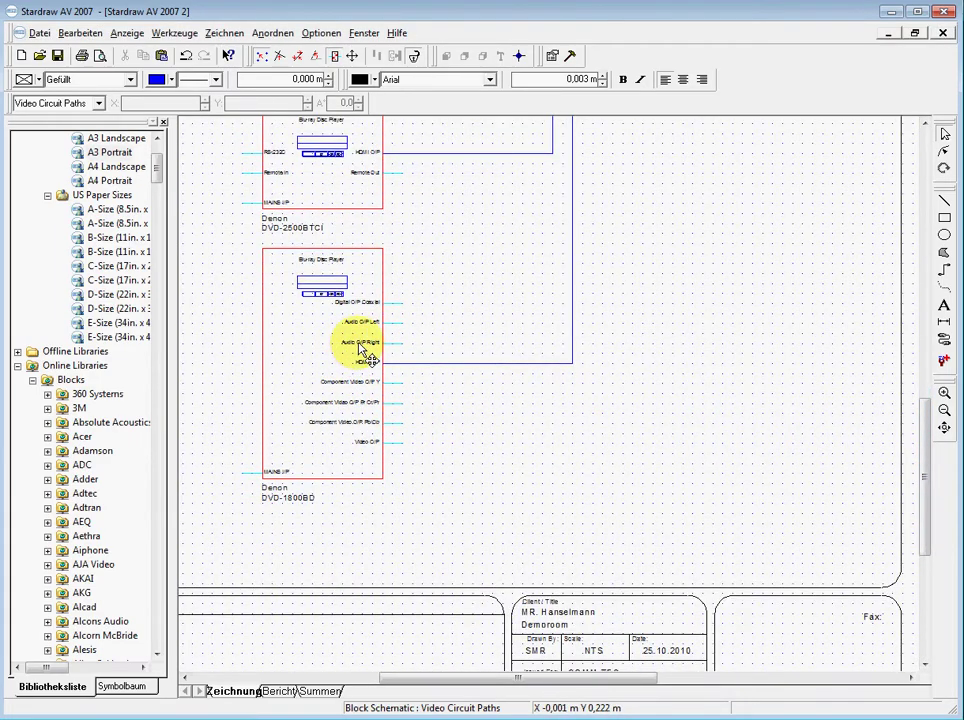
{"action": "scroll", "coordinate": [365, 355], "scroll_direction": "up", "scroll_amount": 3}
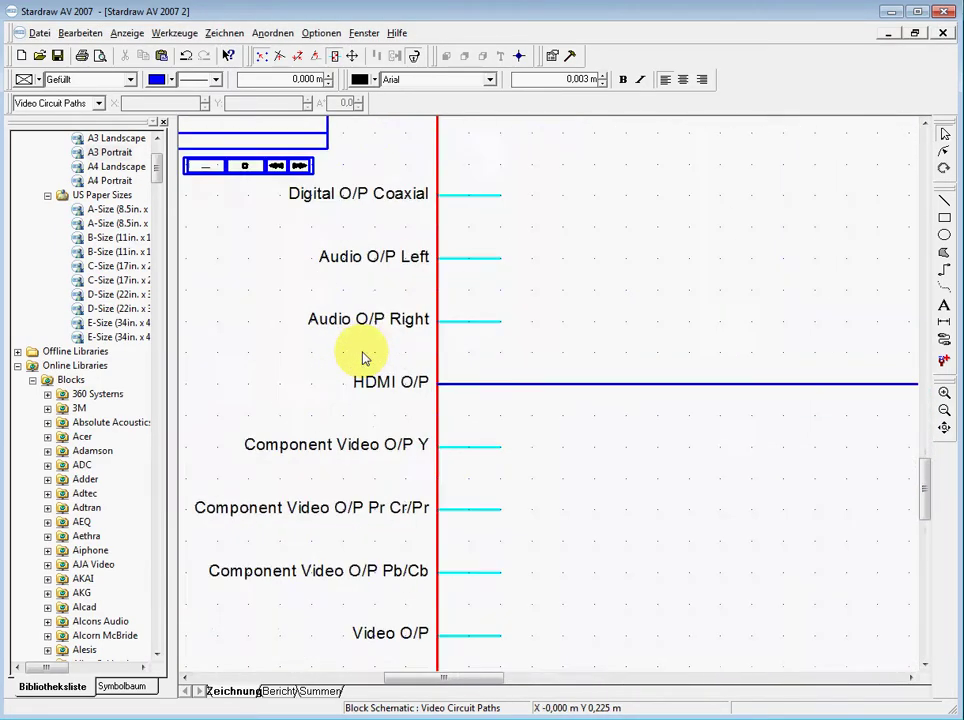
{"action": "scroll", "coordinate": [363, 357], "scroll_direction": "up", "scroll_amount": 2}
{"action": "left_click", "coordinate": [378, 314]}
{"action": "double_click", "coordinate": [382, 317]}
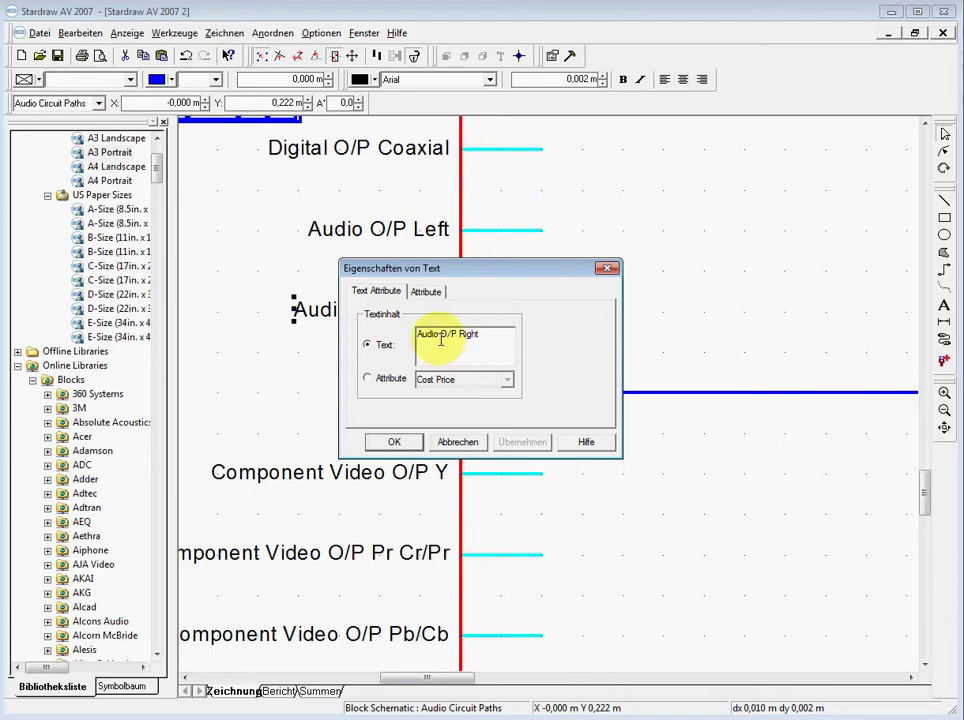
{"action": "left_click_drag", "start_coordinate": [491, 333], "coordinate": [383, 328]}
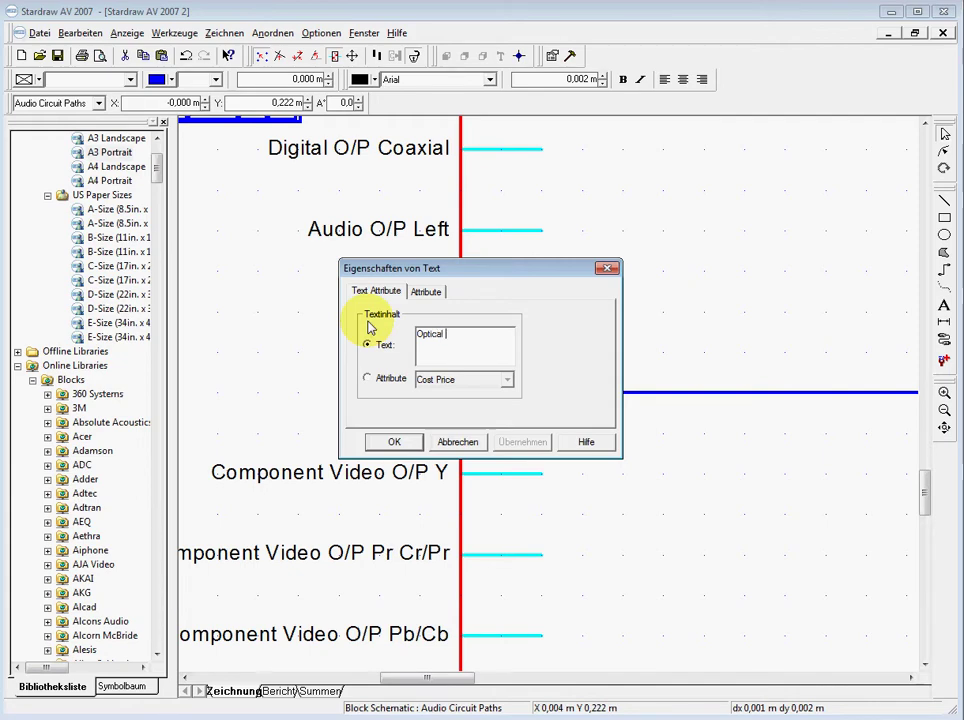
{"action": "left_click", "coordinate": [394, 441]}
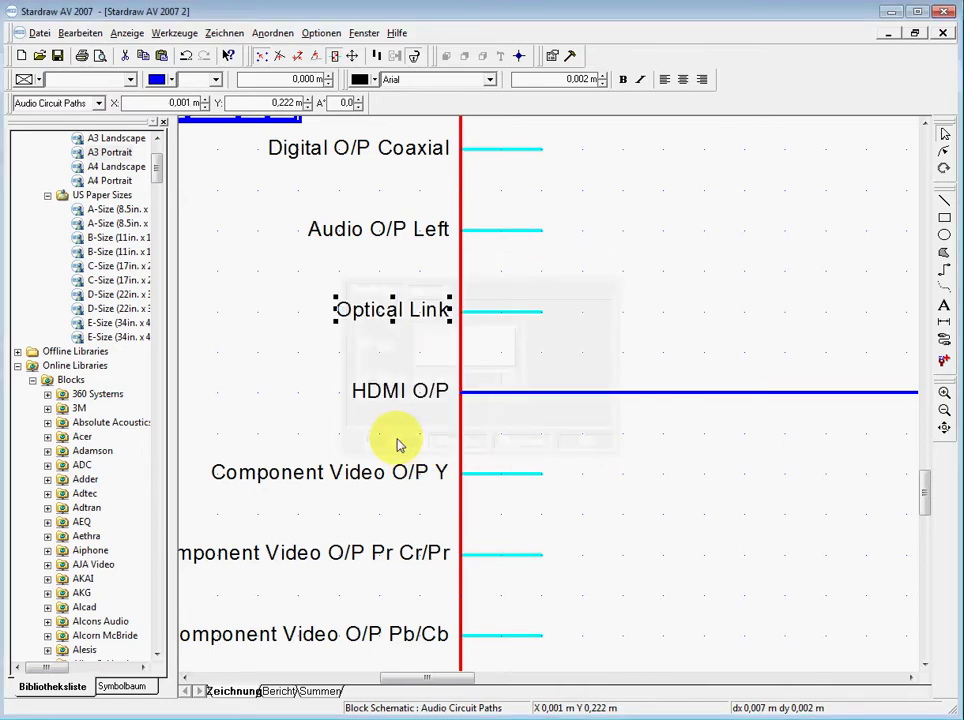
{"action": "left_click", "coordinate": [415, 57]}
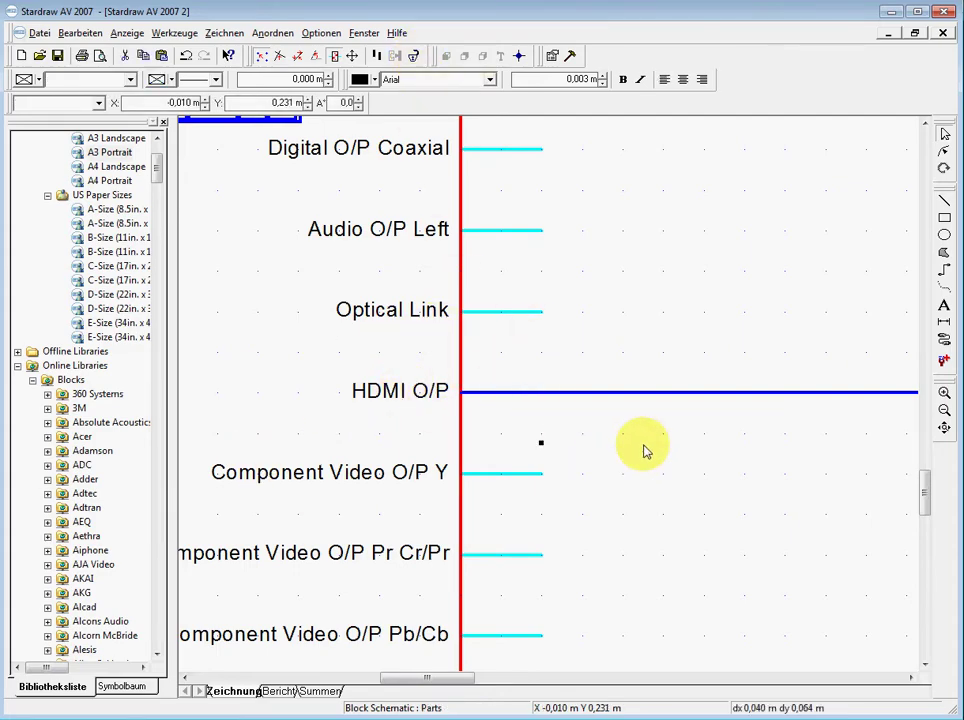
Draw a cable from the DVD-2500BTCI's Remote Out around the lower DVD-1800BD to DVI I/P 5 on the Gefen switcher.
{"action": "scroll", "coordinate": [607, 355], "scroll_direction": "down", "scroll_amount": 5}
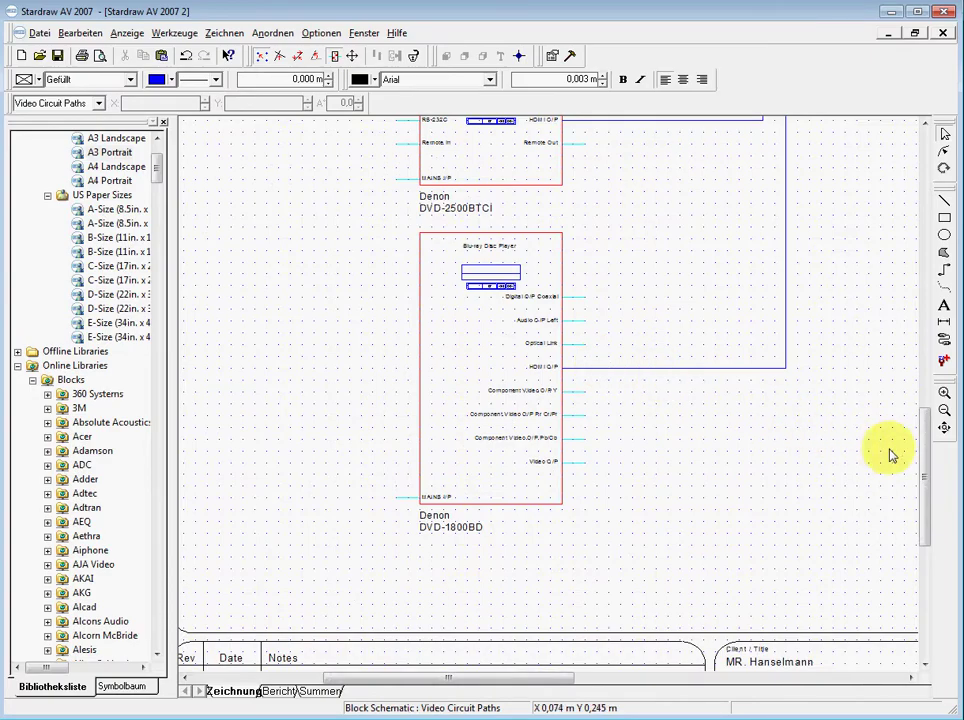
{"action": "left_click_drag", "start_coordinate": [925, 484], "coordinate": [915, 458]}
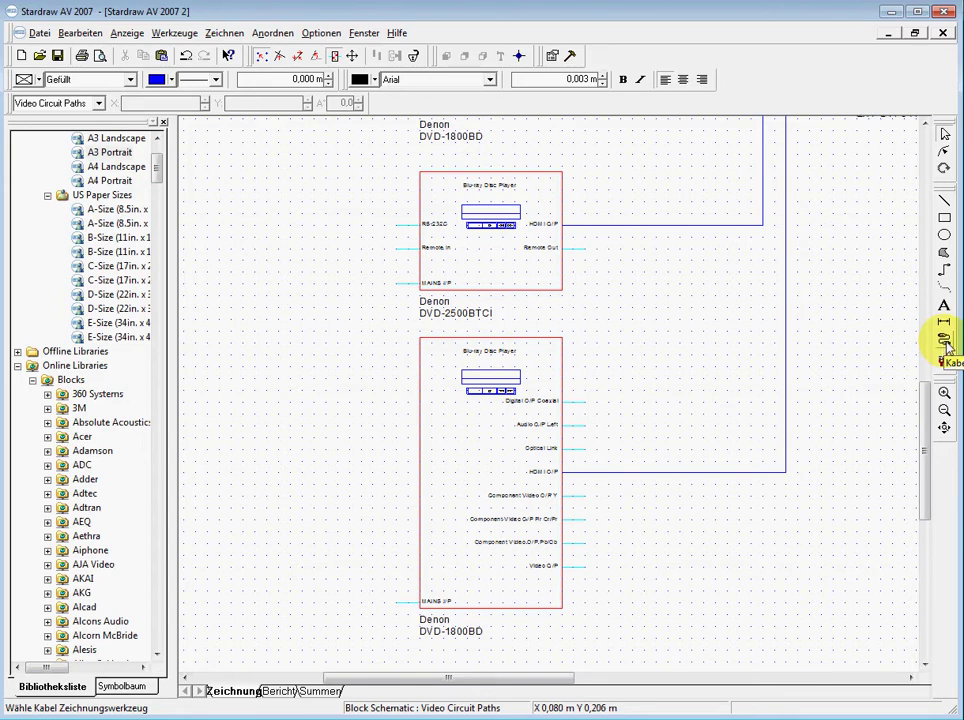
{"action": "left_click", "coordinate": [944, 342]}
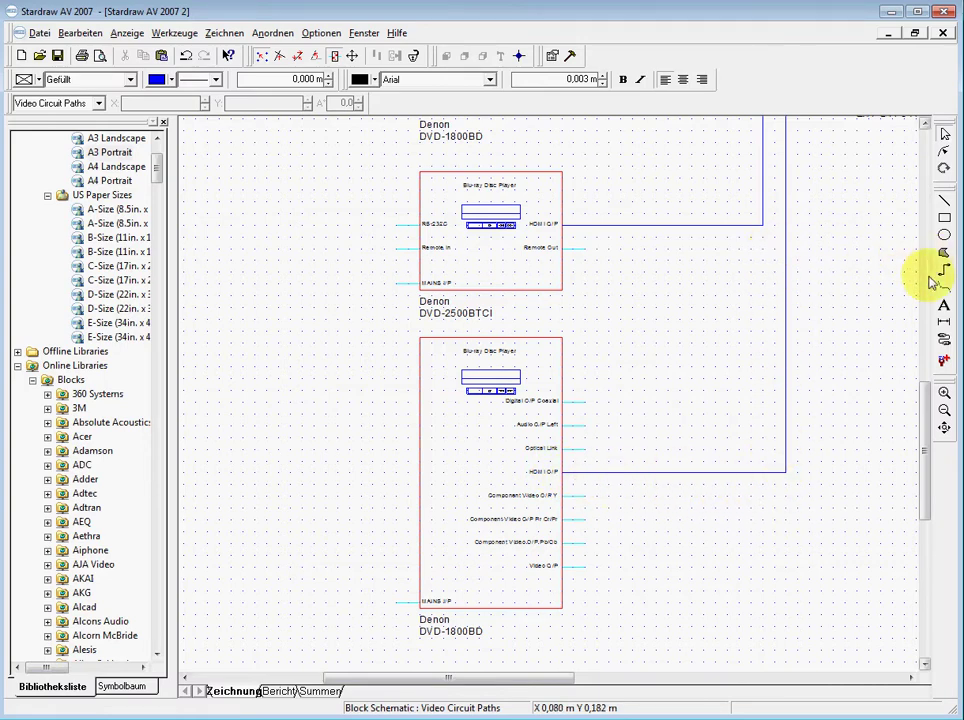
{"action": "left_click", "coordinate": [944, 341]}
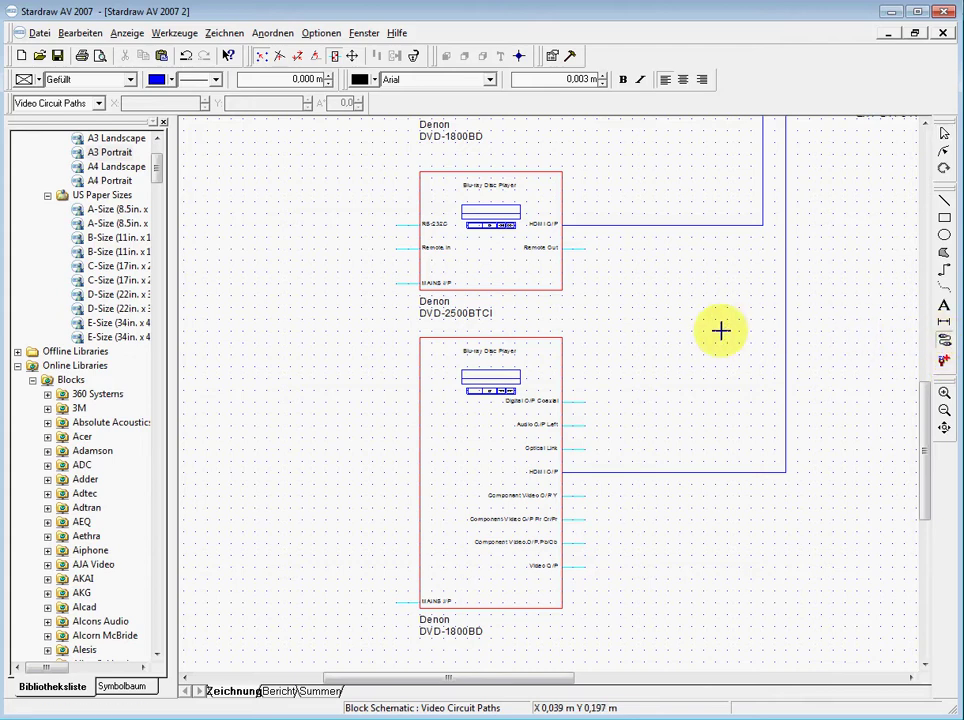
{"action": "left_click", "coordinate": [562, 248]}
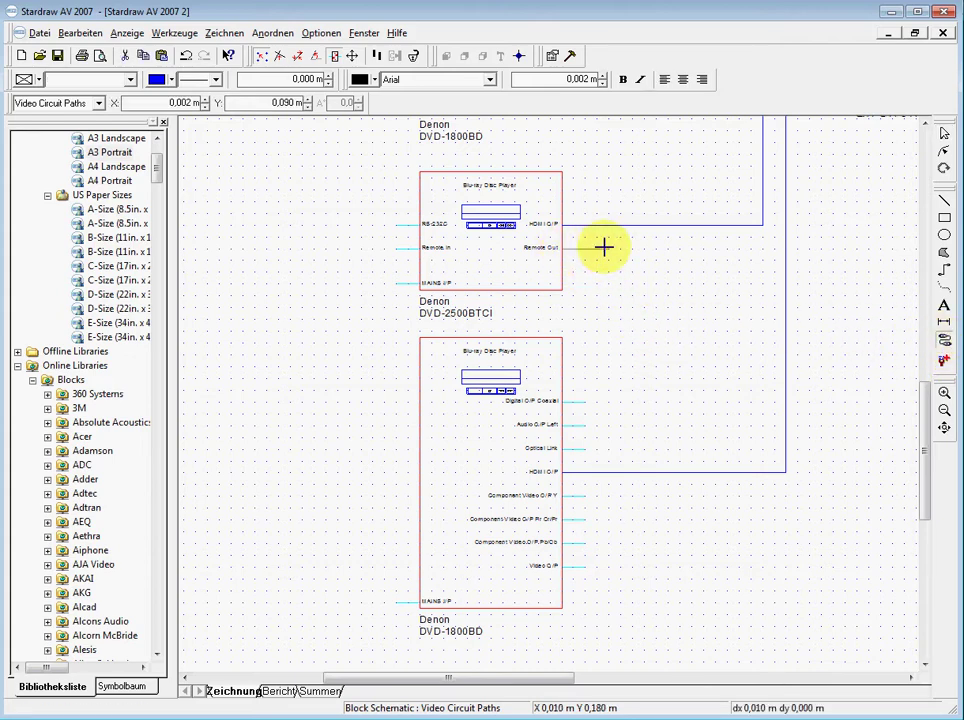
{"action": "left_click", "coordinate": [667, 327]}
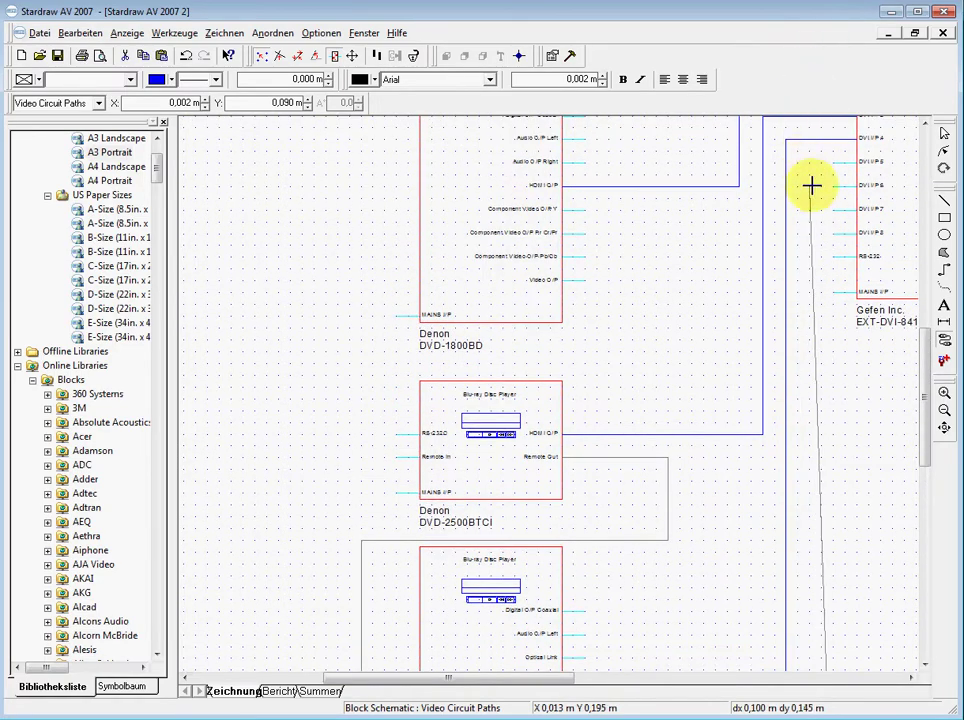
{"action": "left_click", "coordinate": [810, 163]}
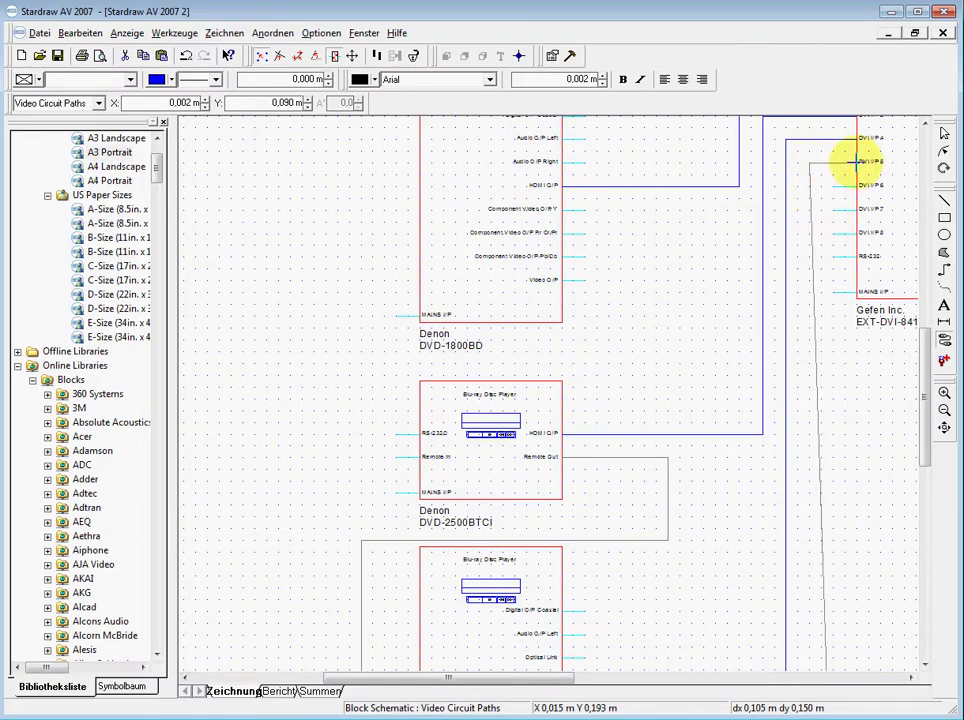
{"action": "left_click", "coordinate": [857, 162]}
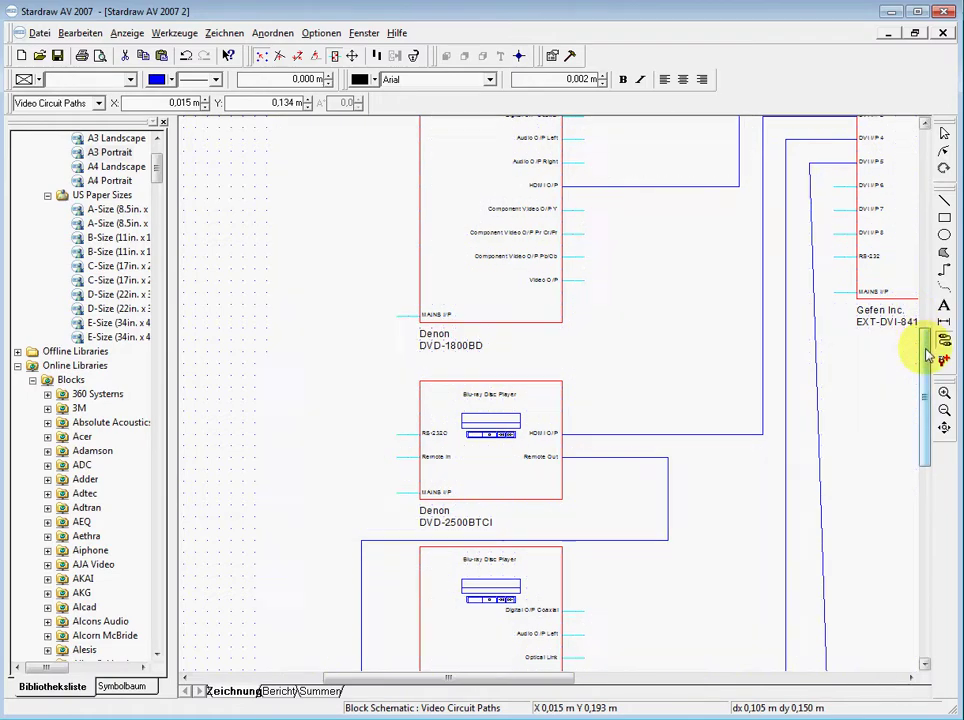
Straighten the new cable by moving its lower corner node vertically in line with the corner beside DVI I/P 5.
{"action": "left_click_drag", "start_coordinate": [928, 355], "coordinate": [930, 463]}
{"action": "left_click", "coordinate": [944, 150]}
{"action": "left_click", "coordinate": [846, 445]}
{"action": "left_click_drag", "start_coordinate": [837, 467], "coordinate": [809, 468]}
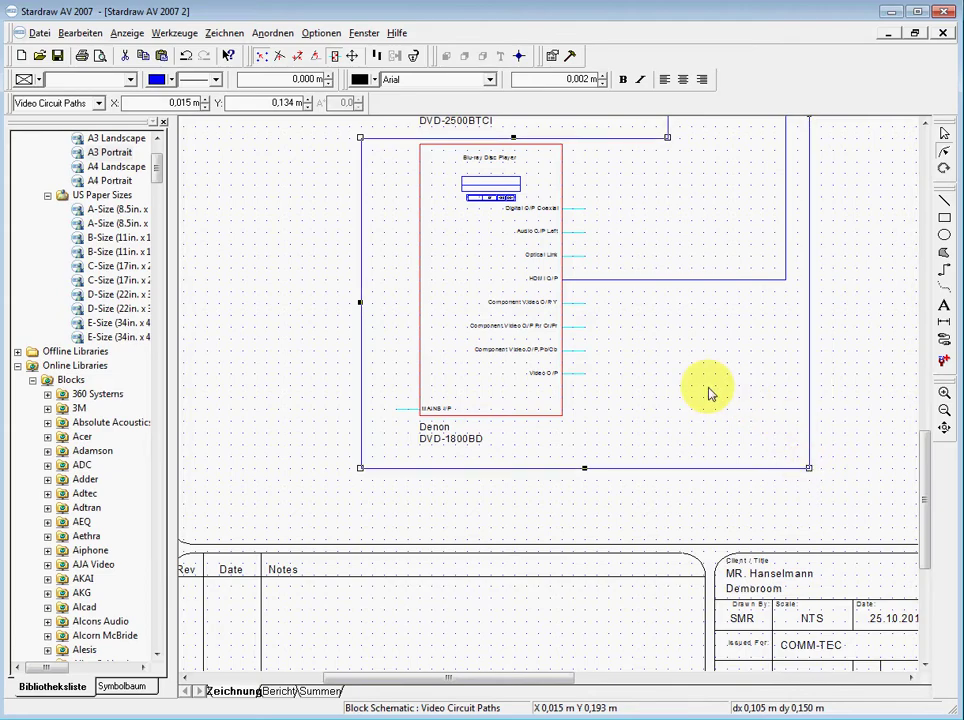
{"action": "scroll", "coordinate": [708, 392], "scroll_direction": "up", "scroll_amount": 1}
{"action": "scroll", "coordinate": [708, 392], "scroll_direction": "down", "scroll_amount": 3}
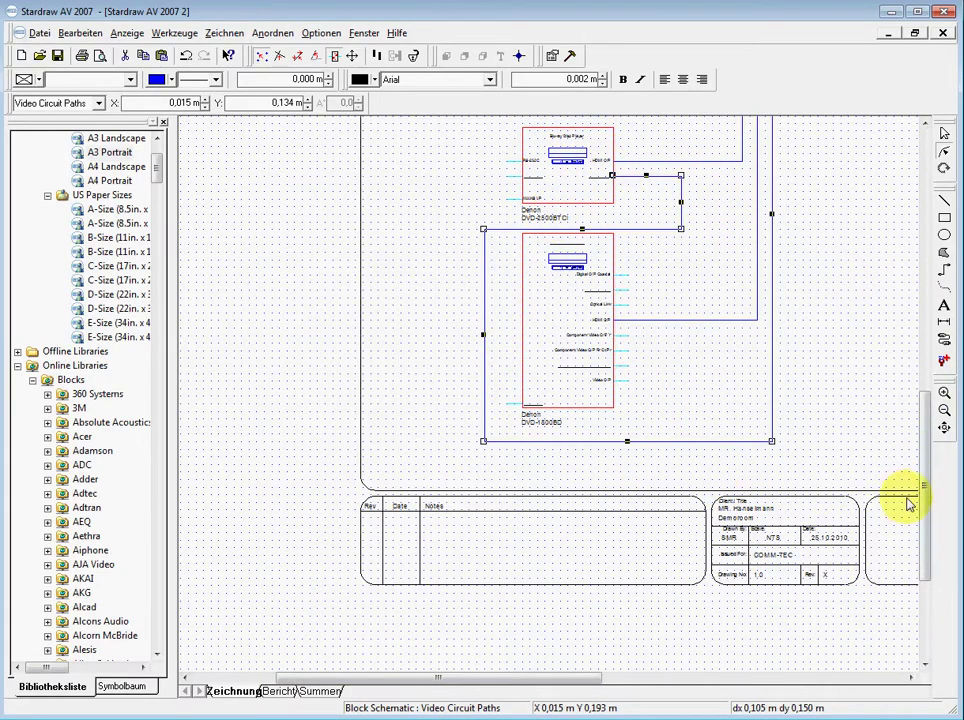
{"action": "left_click_drag", "start_coordinate": [928, 521], "coordinate": [914, 438]}
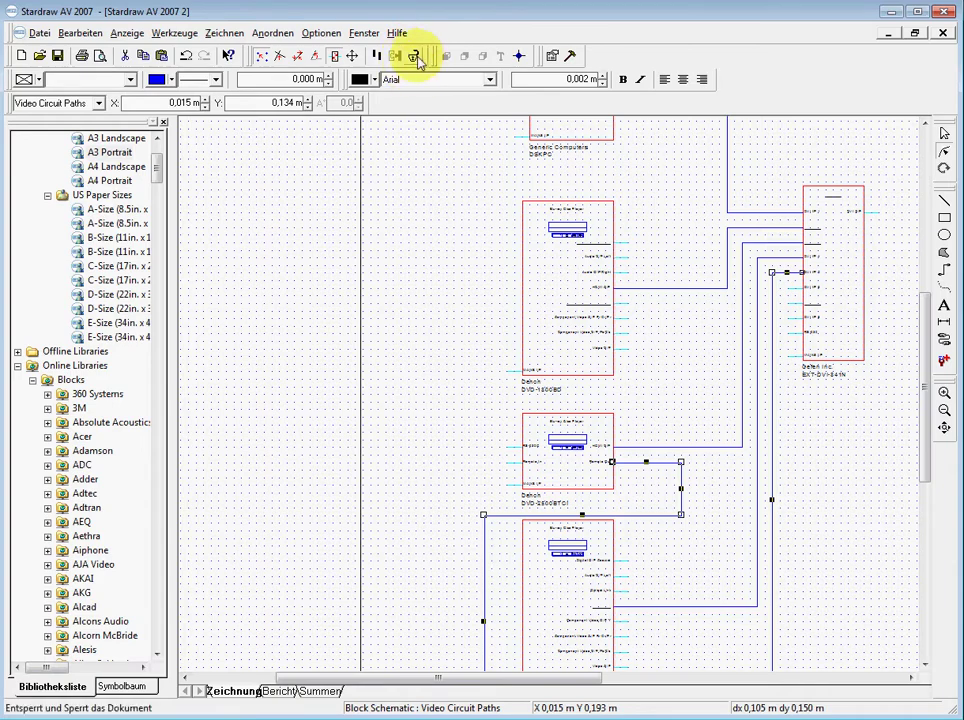
{"action": "left_click", "coordinate": [322, 33]}
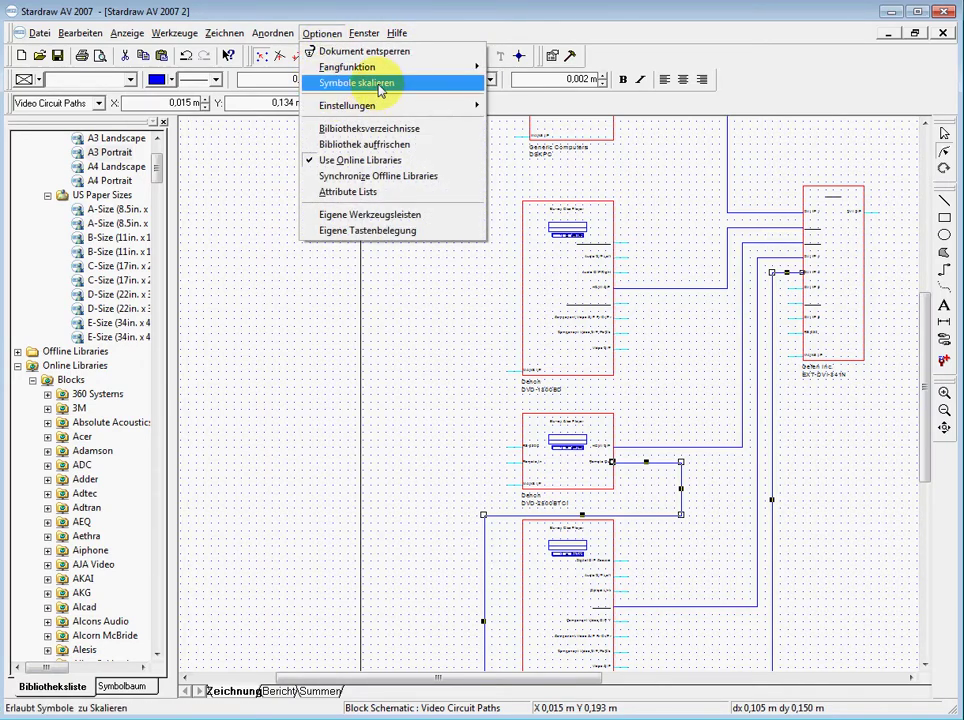
{"action": "left_click", "coordinate": [385, 235]}
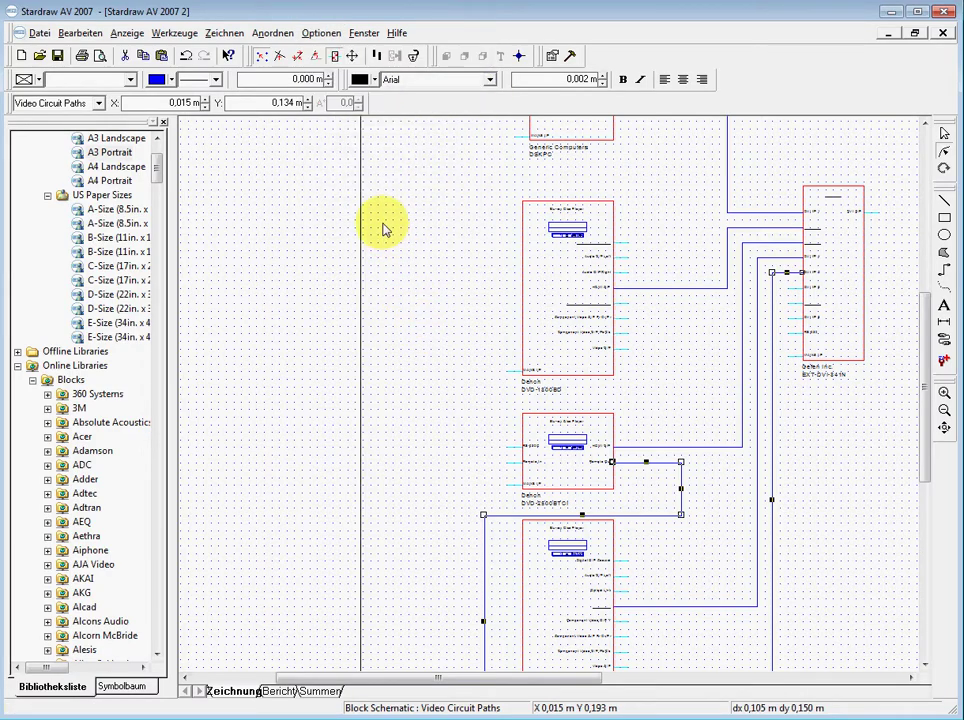
{"action": "scroll", "coordinate": [405, 269], "scroll_direction": "down", "scroll_amount": 4}
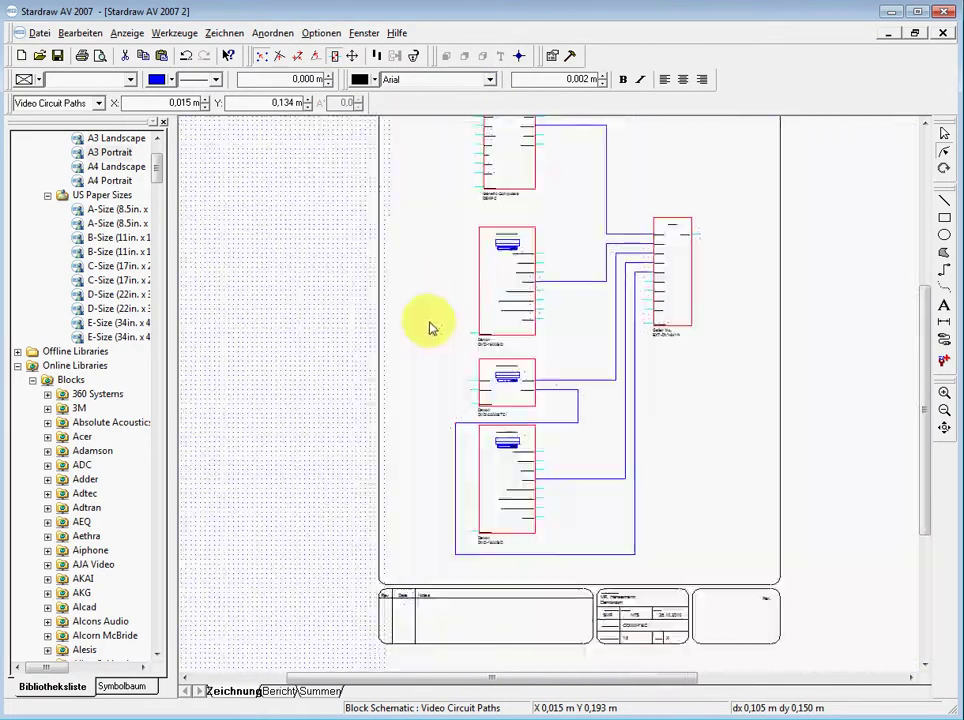
{"action": "left_click", "coordinate": [577, 405]}
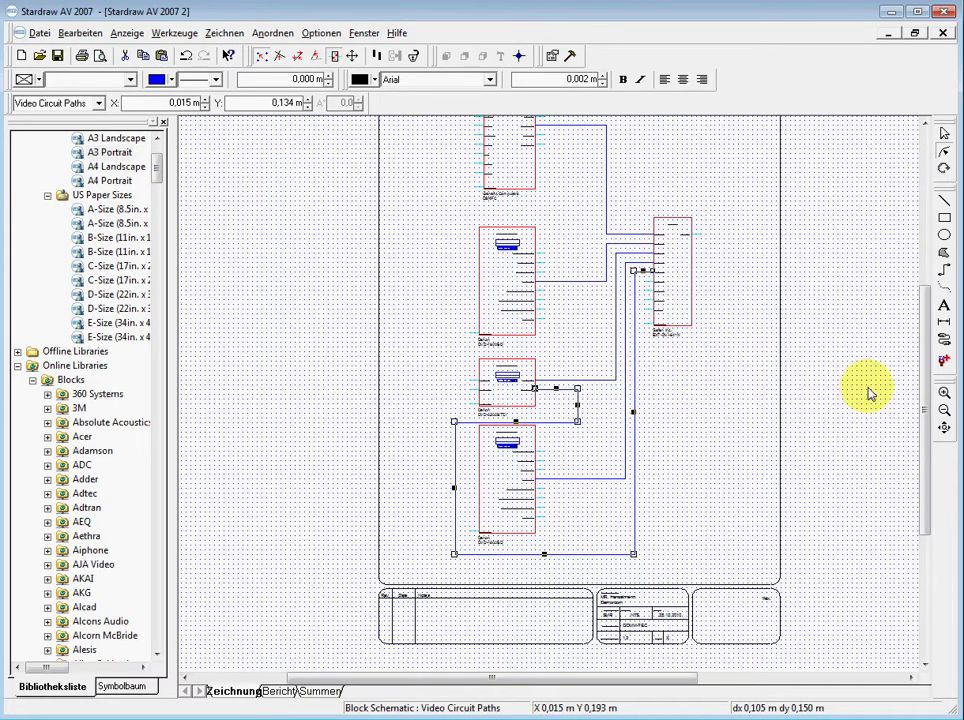
{"action": "mouse_move", "coordinate": [924, 432]}
{"action": "left_mouse_down"}
{"action": "mouse_move", "coordinate": [934, 368]}
{"action": "mouse_move", "coordinate": [930, 400]}
{"action": "mouse_move", "coordinate": [946, 404]}
{"action": "left_mouse_up"}
{"action": "left_click", "coordinate": [556, 455]}
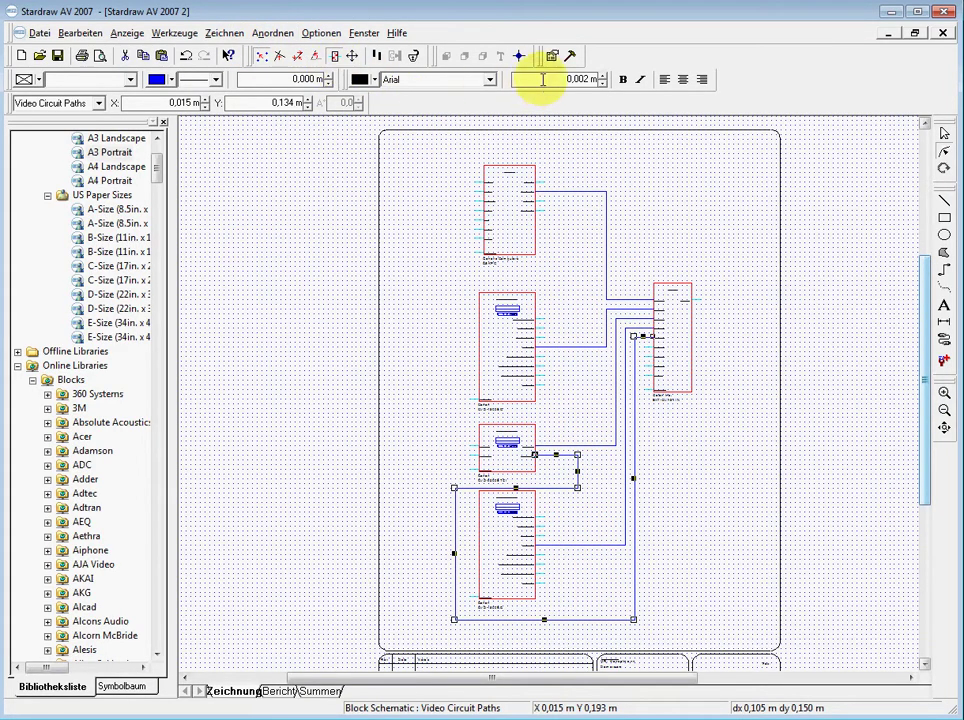
Hide the Video Circuit Path in the drawing and show it again.
{"action": "left_click", "coordinate": [273, 35]}
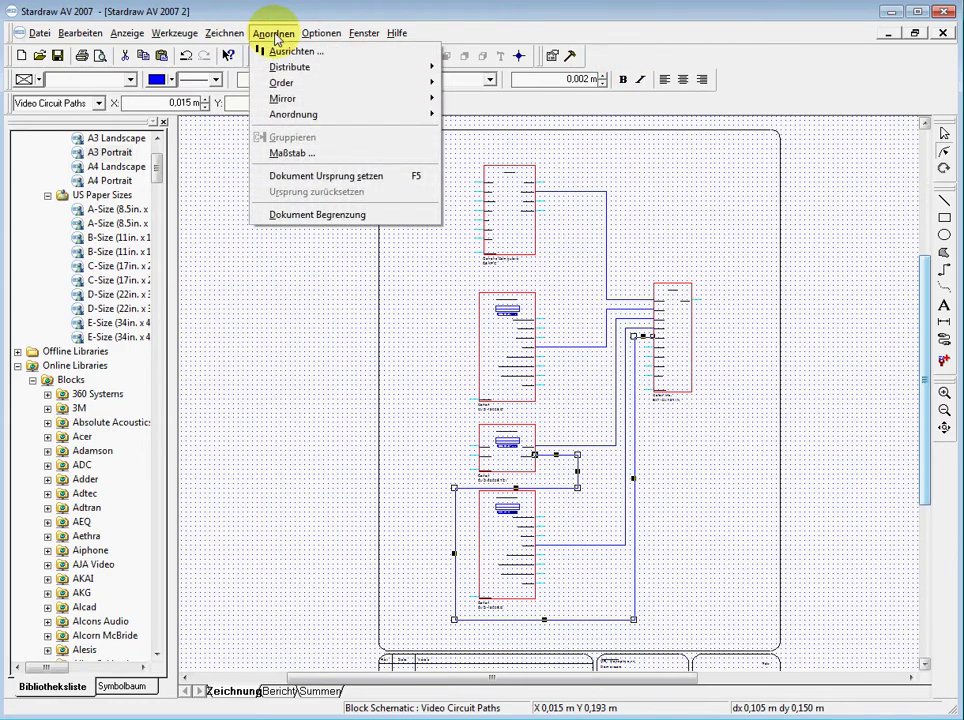
{"action": "mouse_move", "coordinate": [230, 37]}
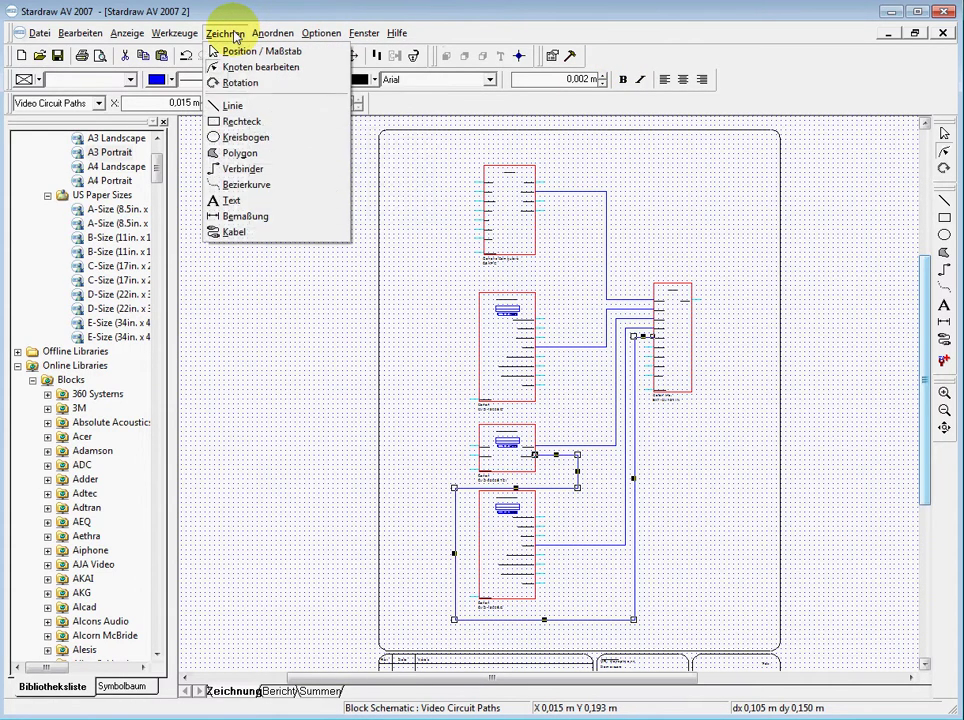
{"action": "mouse_move", "coordinate": [184, 38]}
{"action": "mouse_move", "coordinate": [184, 70]}
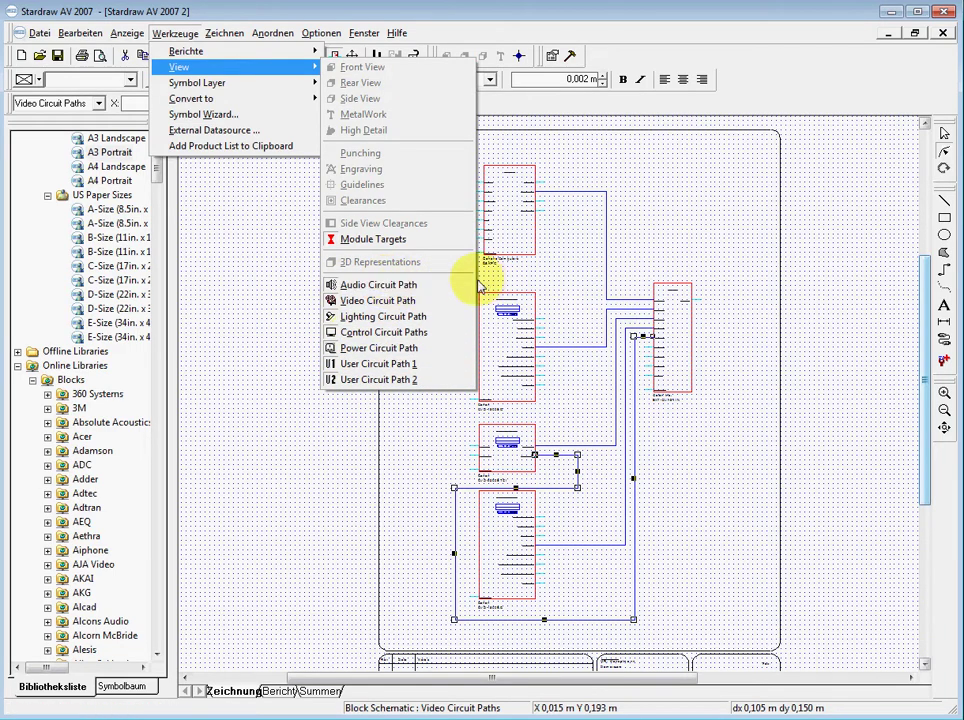
{"action": "left_click", "coordinate": [345, 302]}
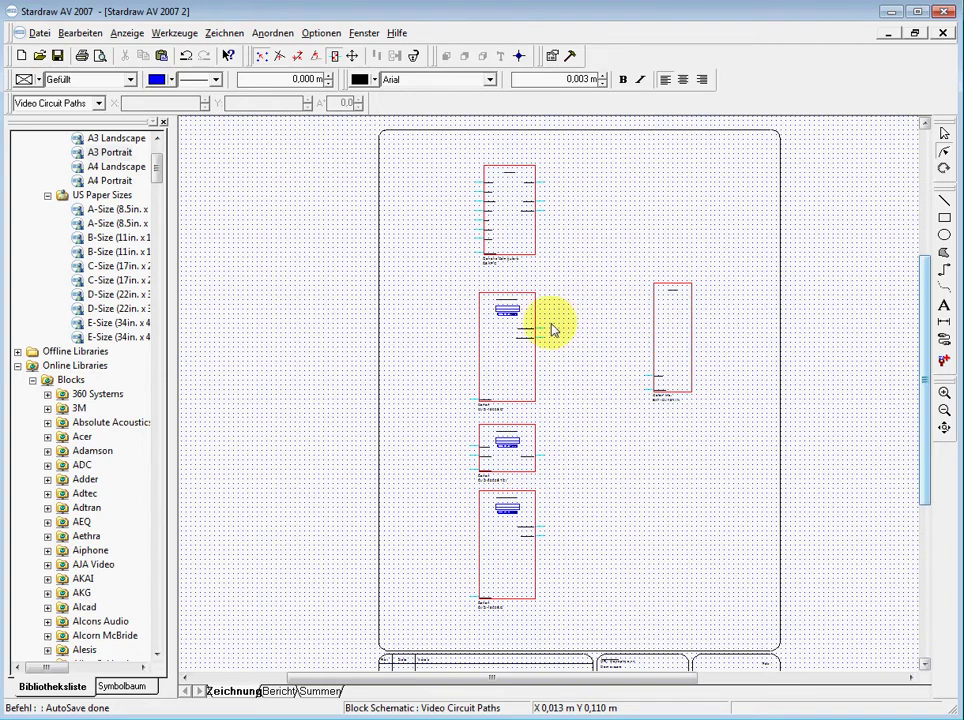
{"action": "left_click", "coordinate": [122, 34]}
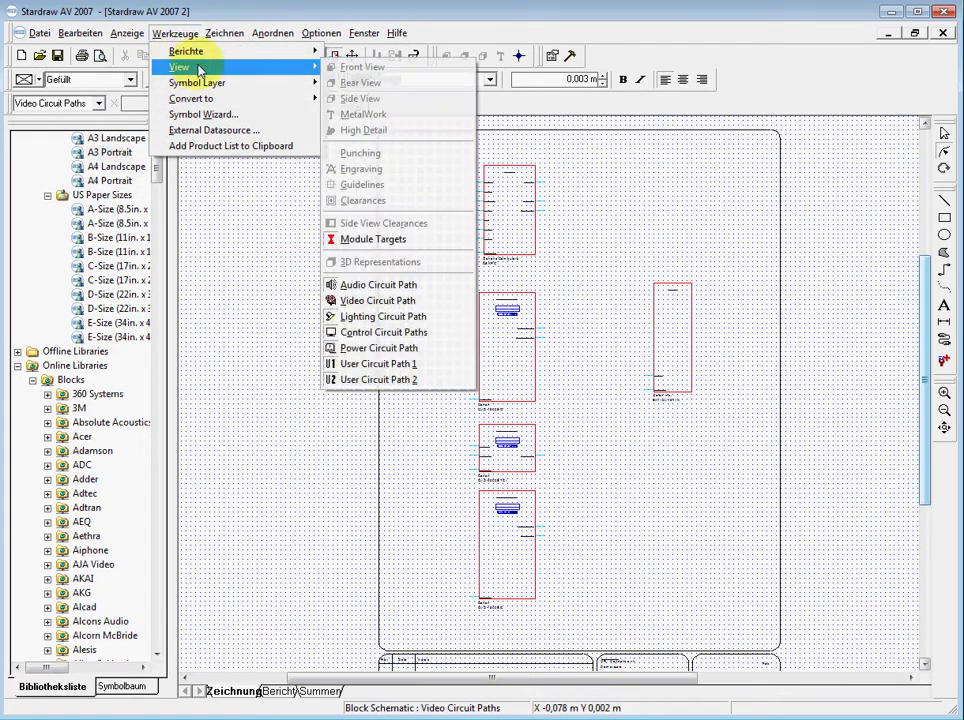
{"action": "left_click", "coordinate": [357, 302]}
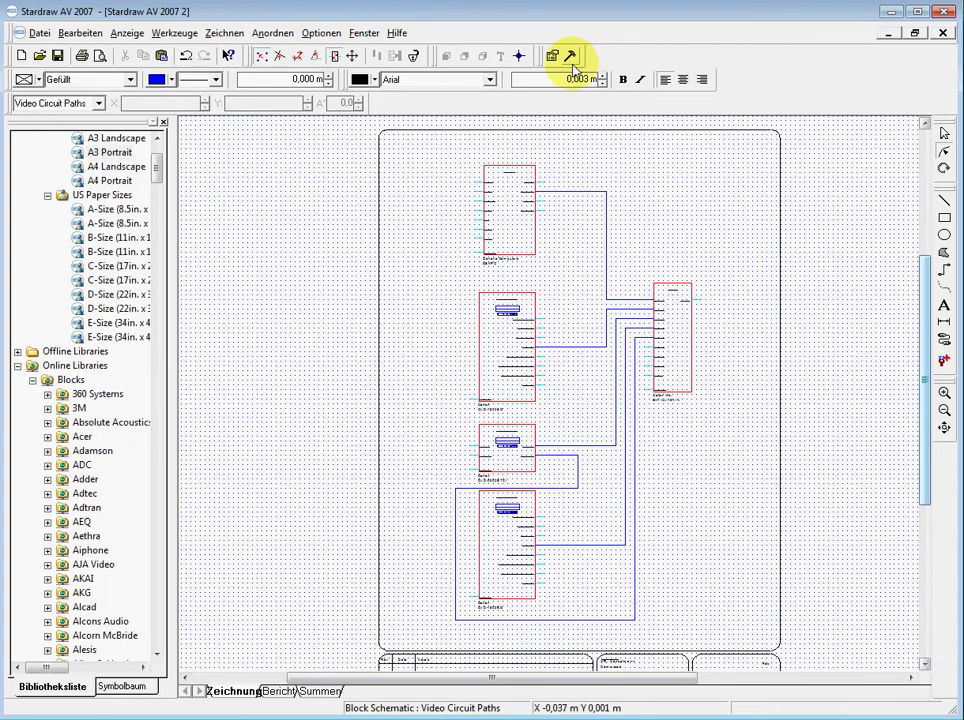
Open the toolbar customization and go through its command categories down to Stardraw Audio.
{"action": "left_click", "coordinate": [364, 34]}
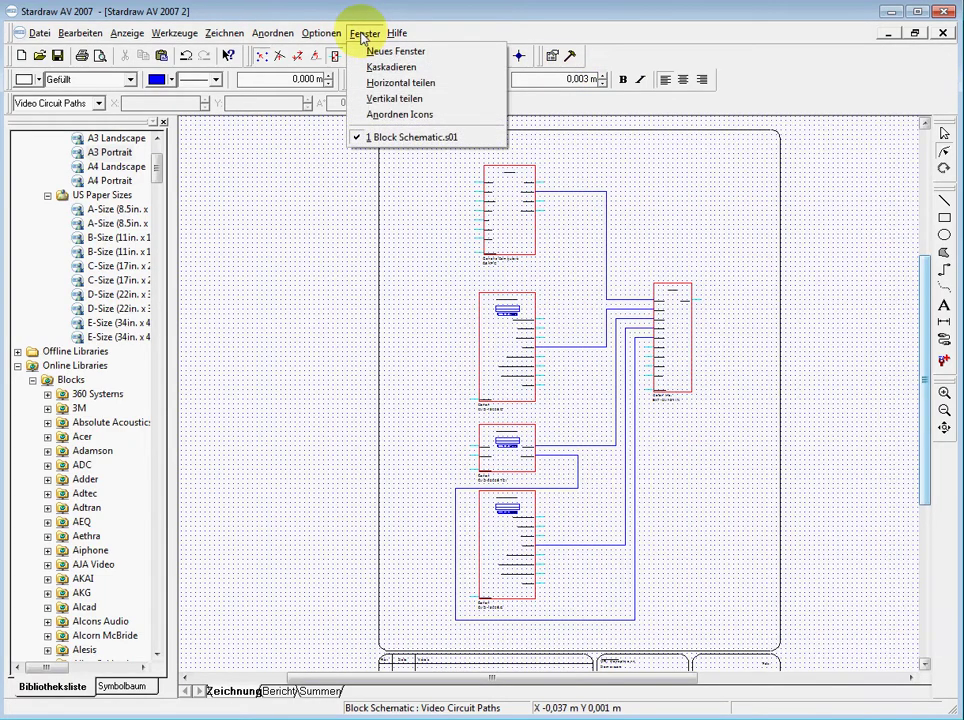
{"action": "mouse_move", "coordinate": [316, 38]}
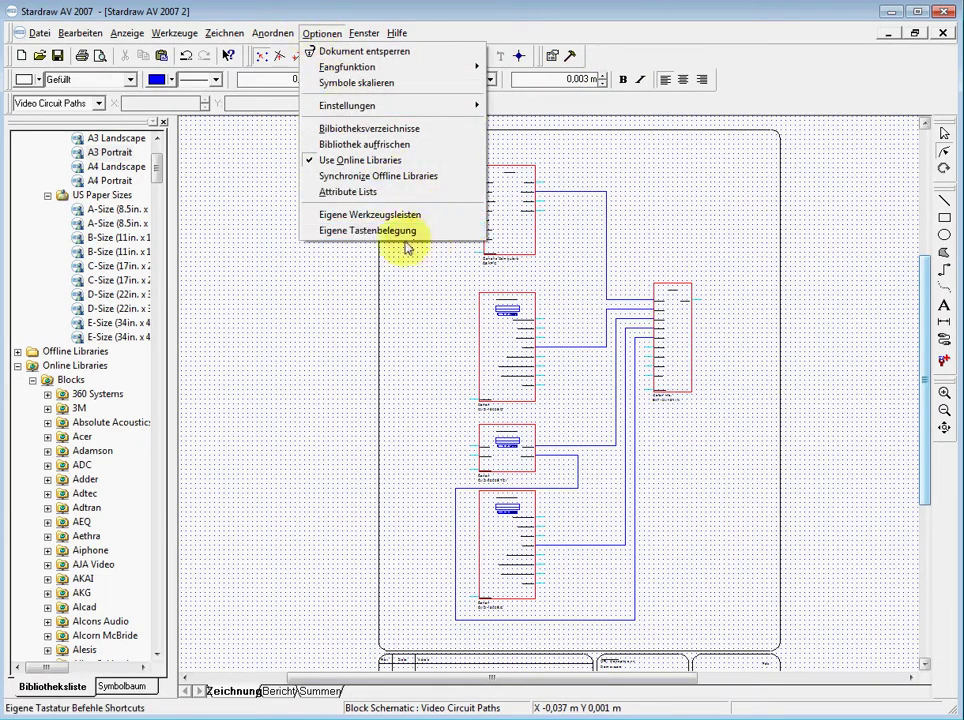
{"action": "left_click", "coordinate": [339, 224]}
{"action": "left_click", "coordinate": [421, 239]}
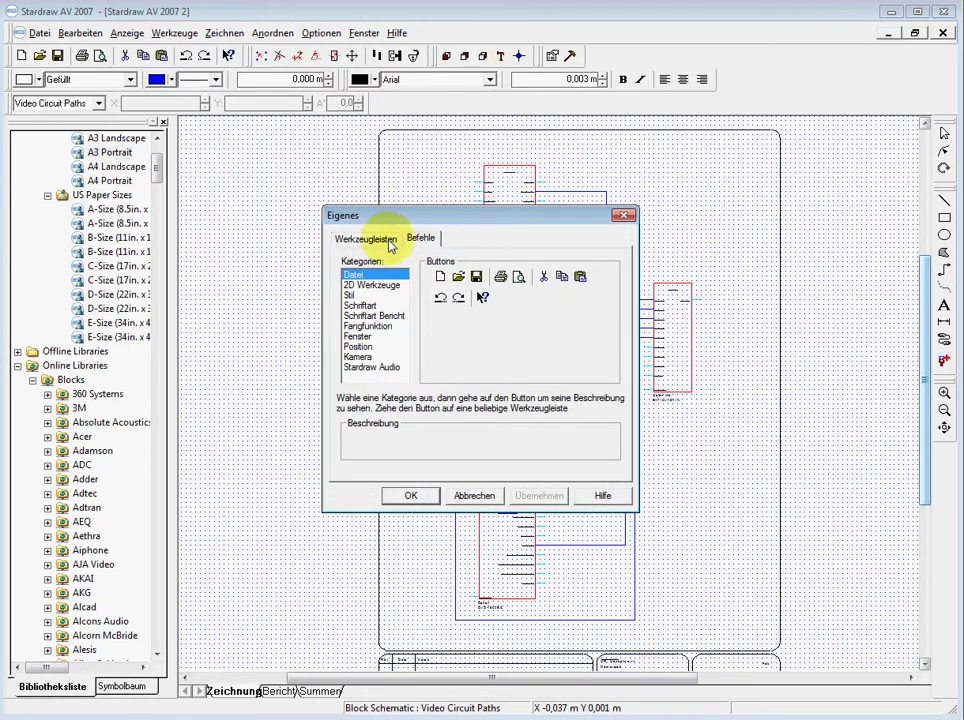
{"action": "left_click", "coordinate": [352, 295]}
{"action": "left_click", "coordinate": [356, 305]}
{"action": "left_click", "coordinate": [364, 315]}
{"action": "left_click", "coordinate": [362, 326]}
{"action": "left_click", "coordinate": [357, 338]}
{"action": "left_click", "coordinate": [357, 347]}
{"action": "left_click", "coordinate": [357, 357]}
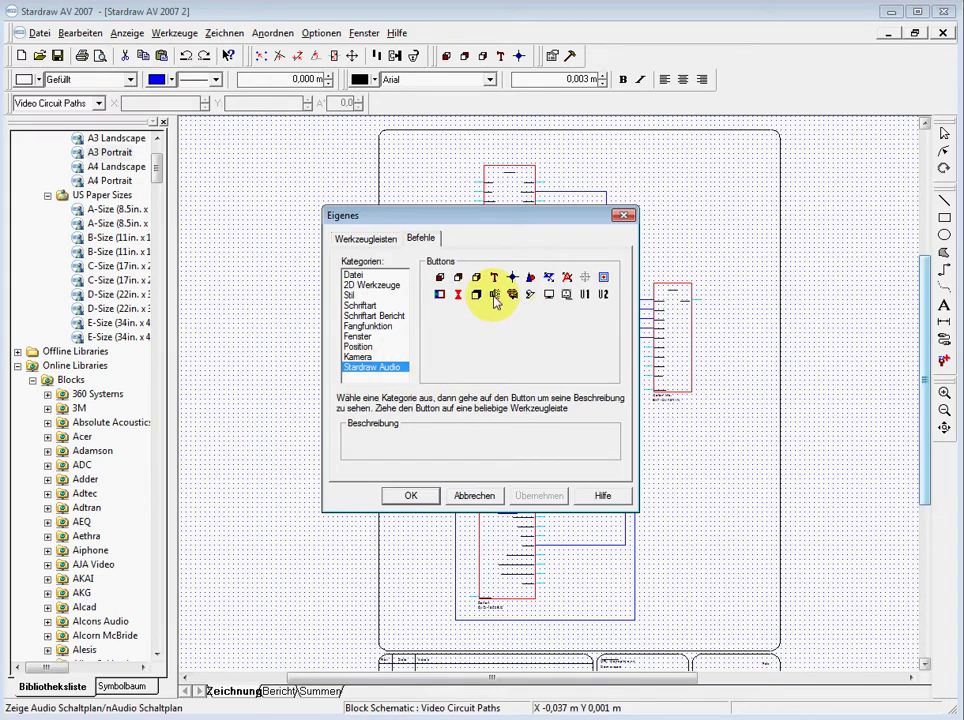
Create a new toolbar with the show Audio, Video and Licht Schaltplan commands and dock it beside the existing tools.
{"action": "left_click", "coordinate": [494, 296]}
{"action": "left_click_drag", "start_coordinate": [517, 281], "coordinate": [595, 56]}
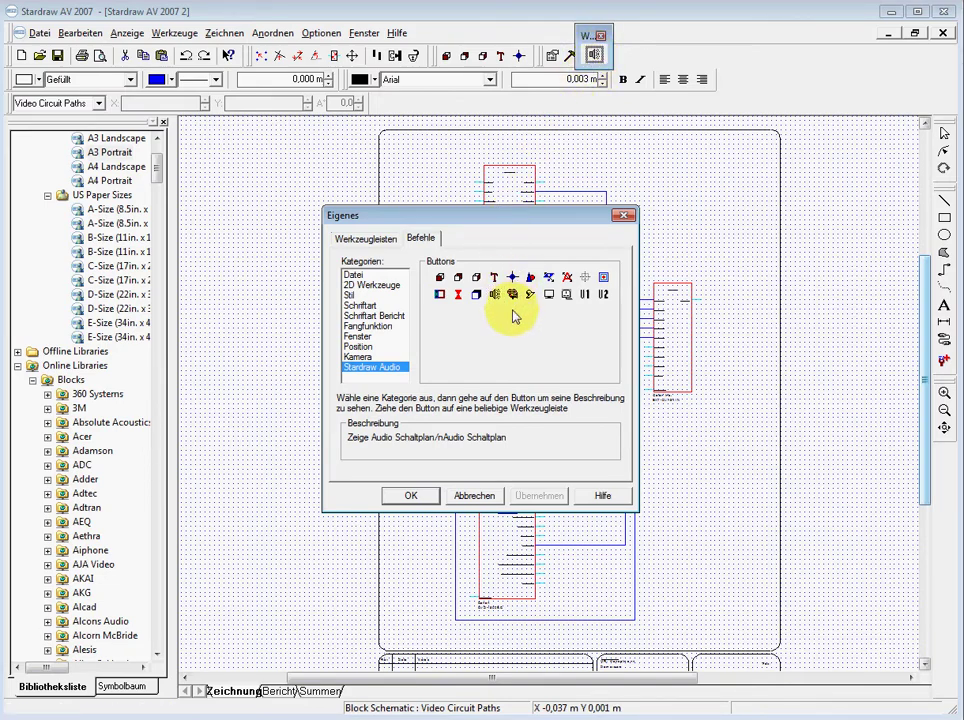
{"action": "left_click_drag", "start_coordinate": [514, 296], "coordinate": [611, 54]}
{"action": "left_click_drag", "start_coordinate": [530, 295], "coordinate": [628, 56]}
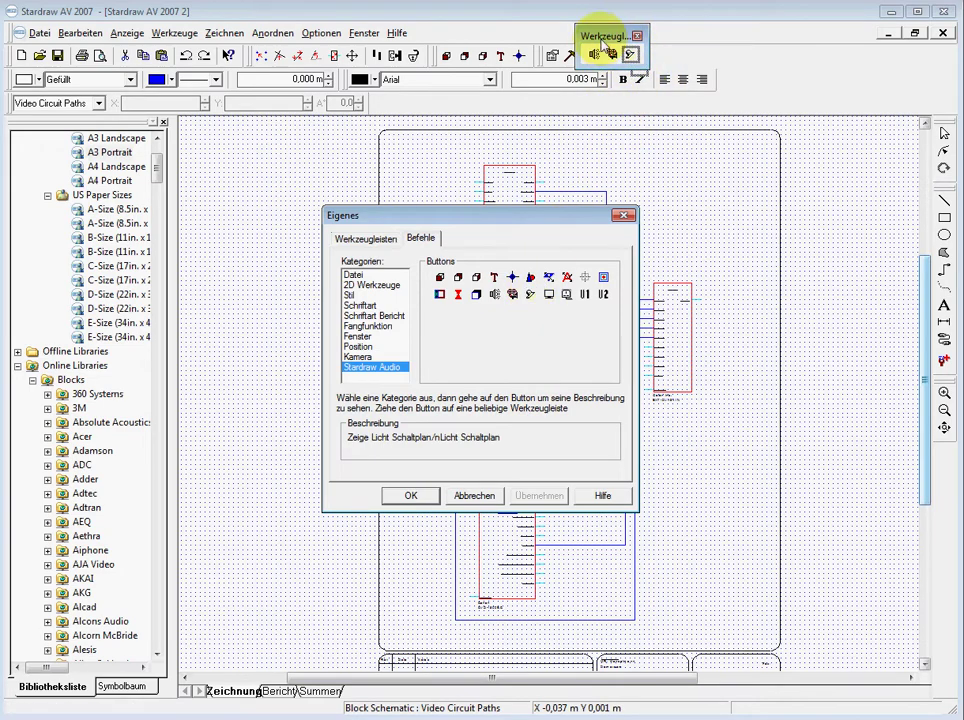
{"action": "left_click", "coordinate": [411, 496]}
{"action": "left_click_drag", "start_coordinate": [600, 36], "coordinate": [675, 58]}
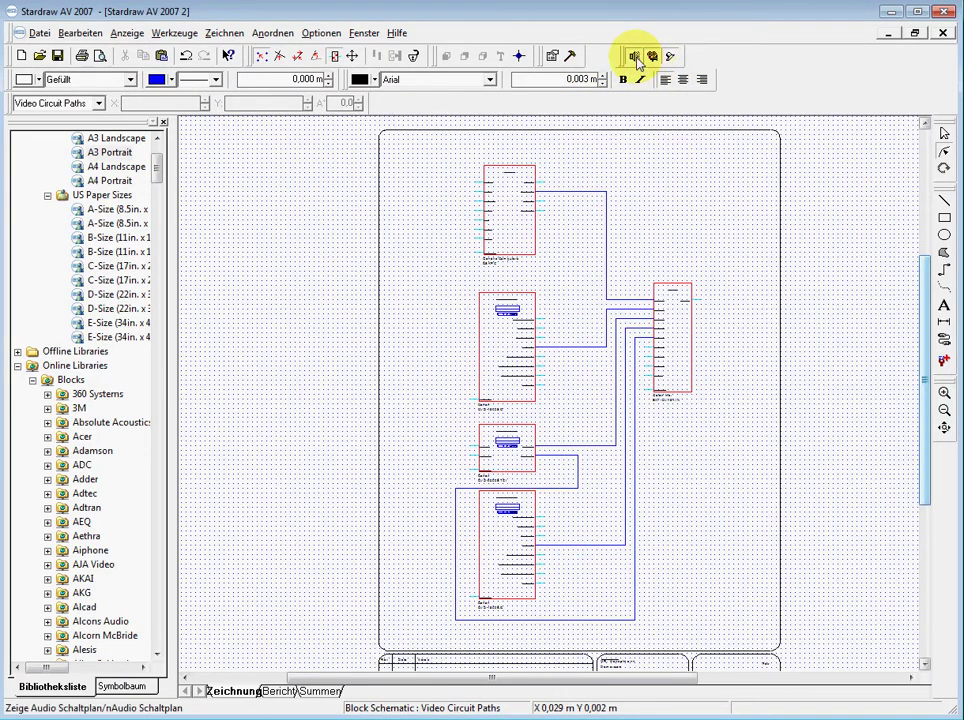
Test the new toolbar's toggles by hiding the audio and video circuits in the drawing and showing them again.
{"action": "left_click", "coordinate": [668, 57]}
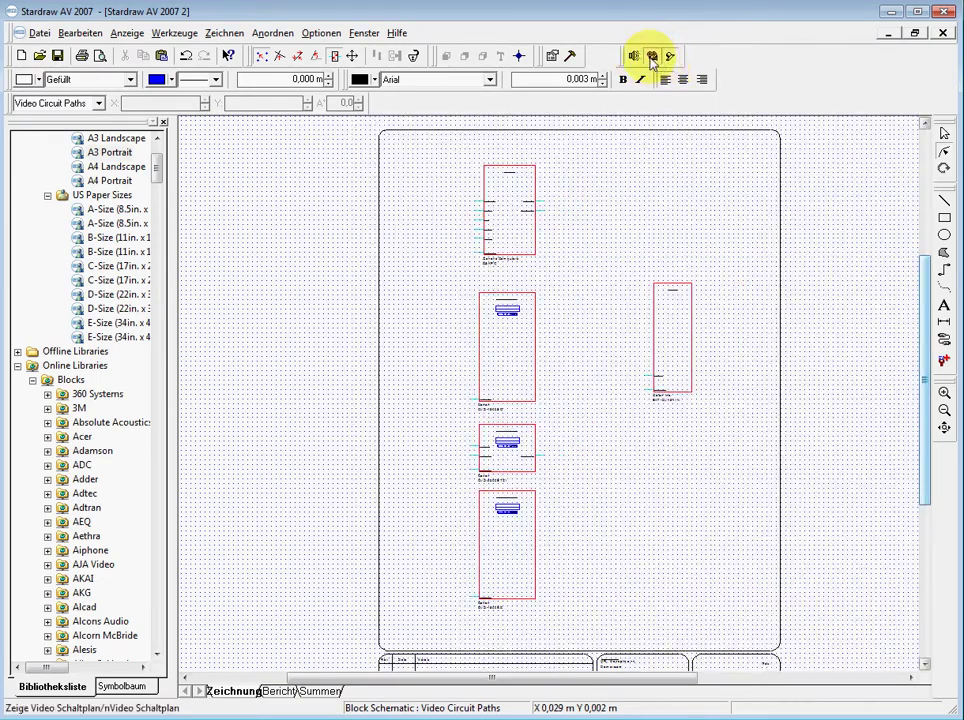
{"action": "left_click", "coordinate": [633, 57]}
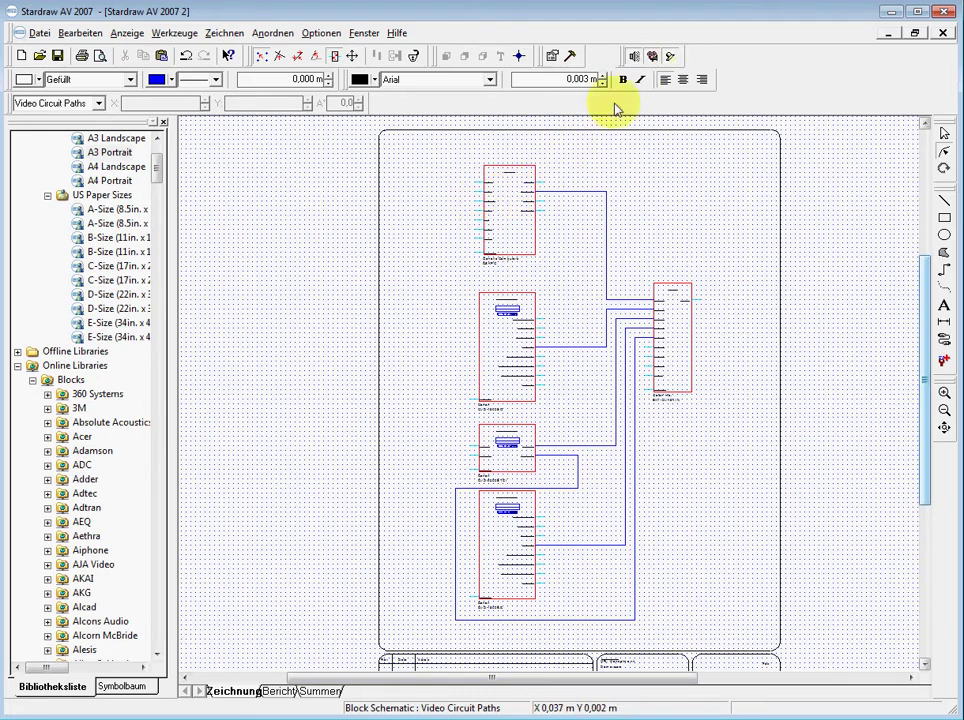